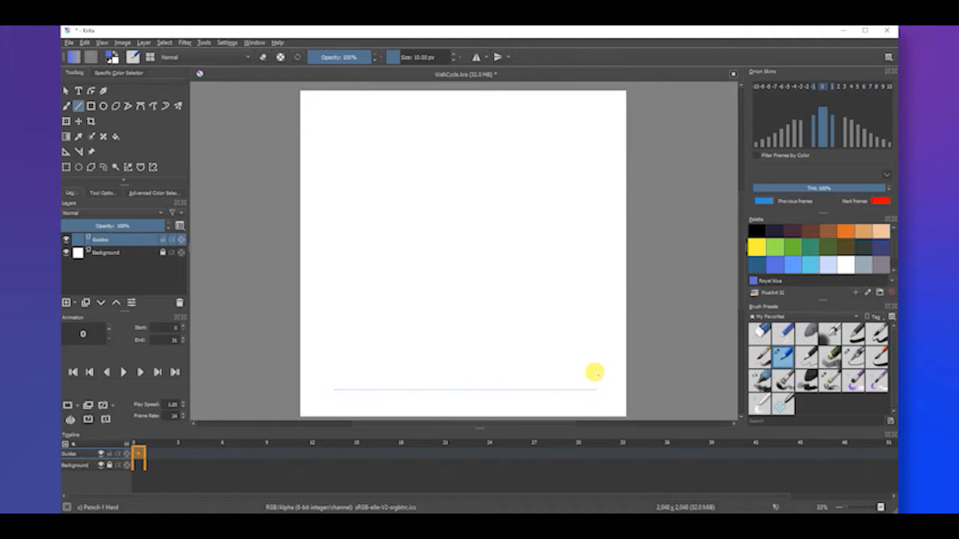
Draw four horizontal guide lines above the ground line on the Guides layer, marking the head's and hips' upper and lower limits.
drag(353, 157, 583, 154)
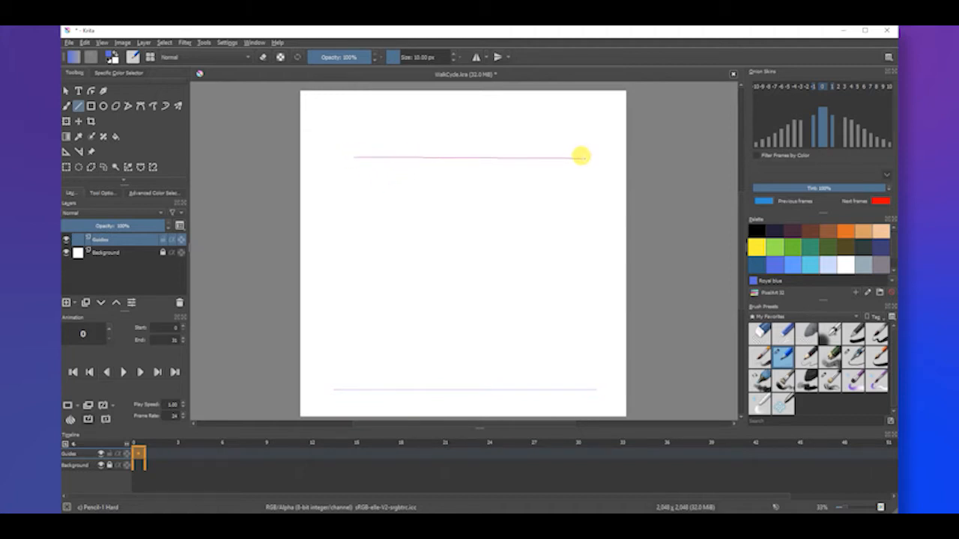
drag(362, 197, 586, 196)
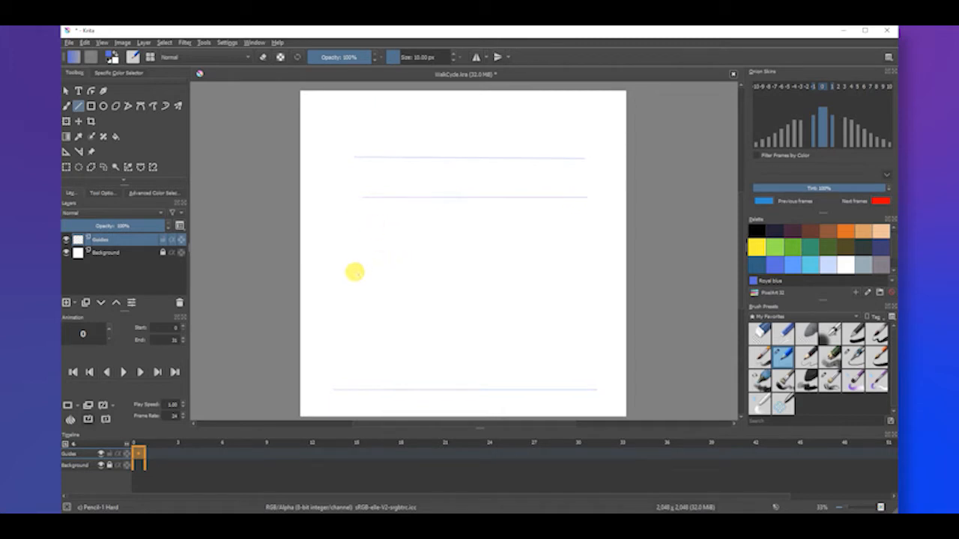
drag(361, 270, 572, 267)
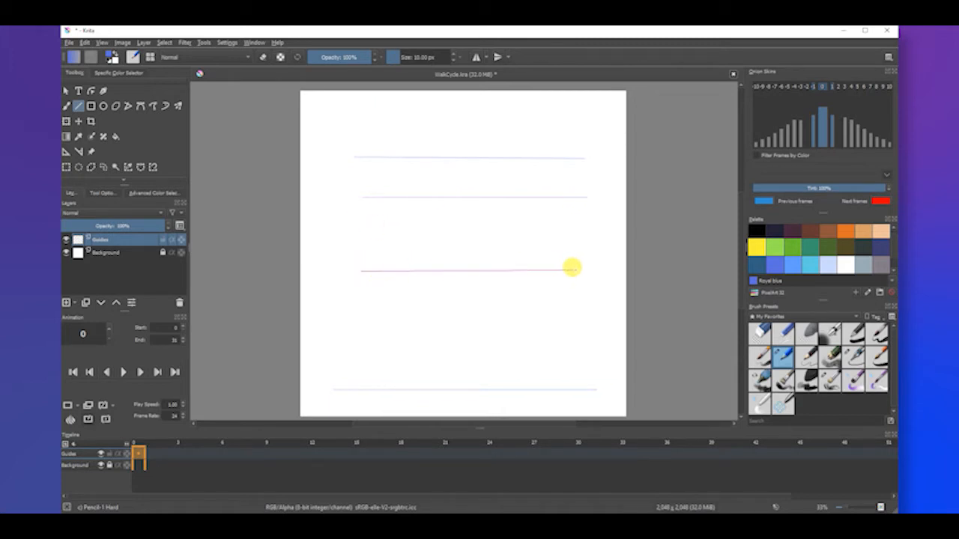
drag(366, 303, 569, 299)
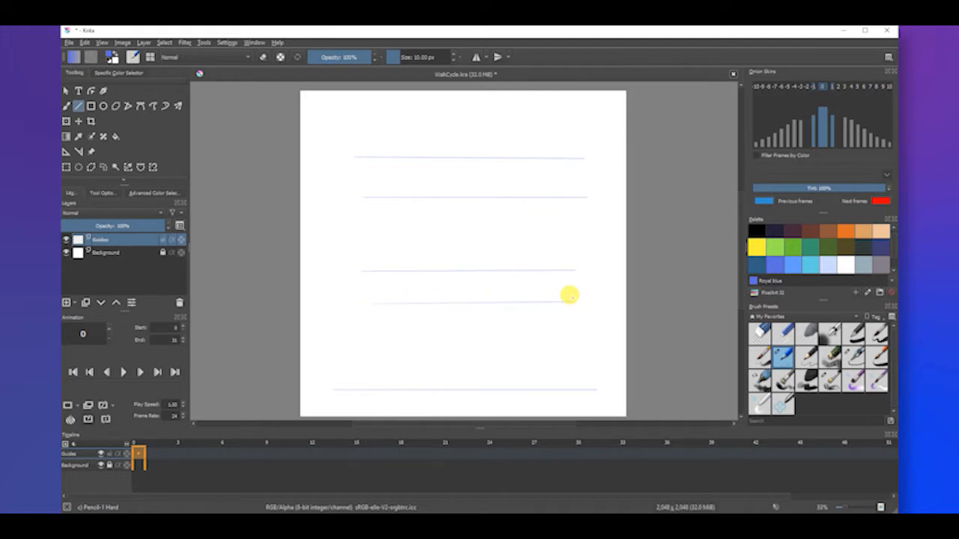
Add a new layer named PoseSketches above the Guides layer.
click(67, 301)
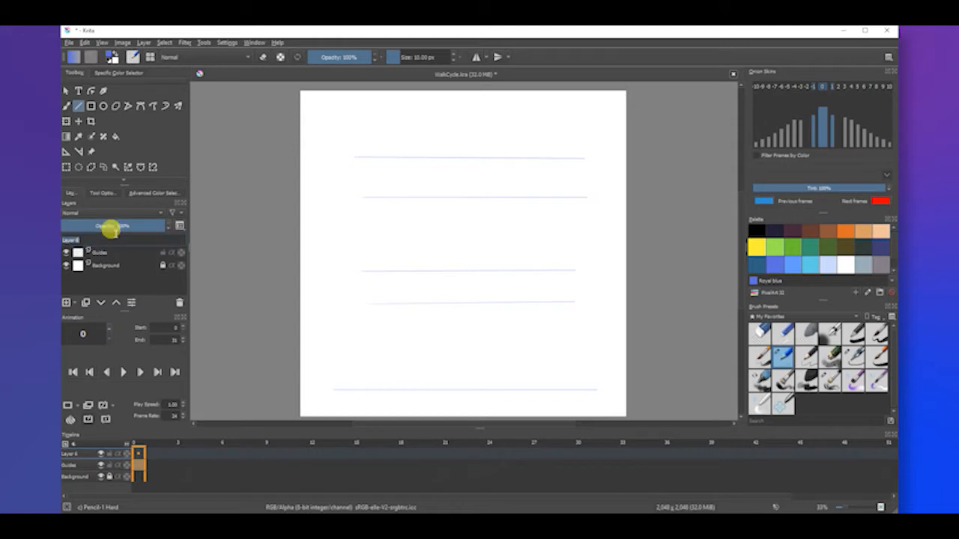
text(PoseSketches)
key(Return)
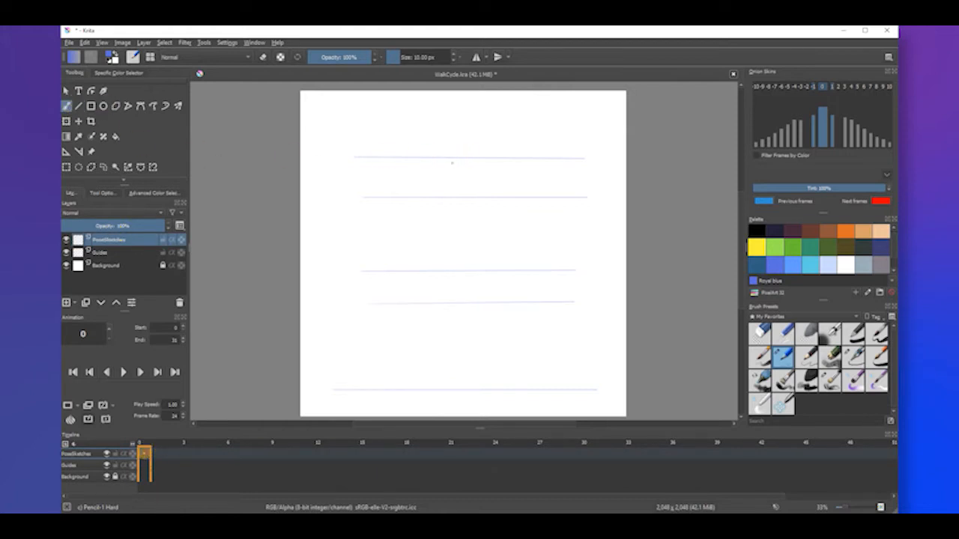
Sketch the head and a torso of joined chest and hip circles between the guides, and erase the overlapping lines inside the torso.
mouse_move(453, 159)
mouse_down()
mouse_move(438, 187)
mouse_move(468, 194)
mouse_move(464, 160)
mouse_up()
mouse_move(449, 270)
mouse_down()
mouse_move(433, 292)
mouse_move(459, 302)
mouse_up()
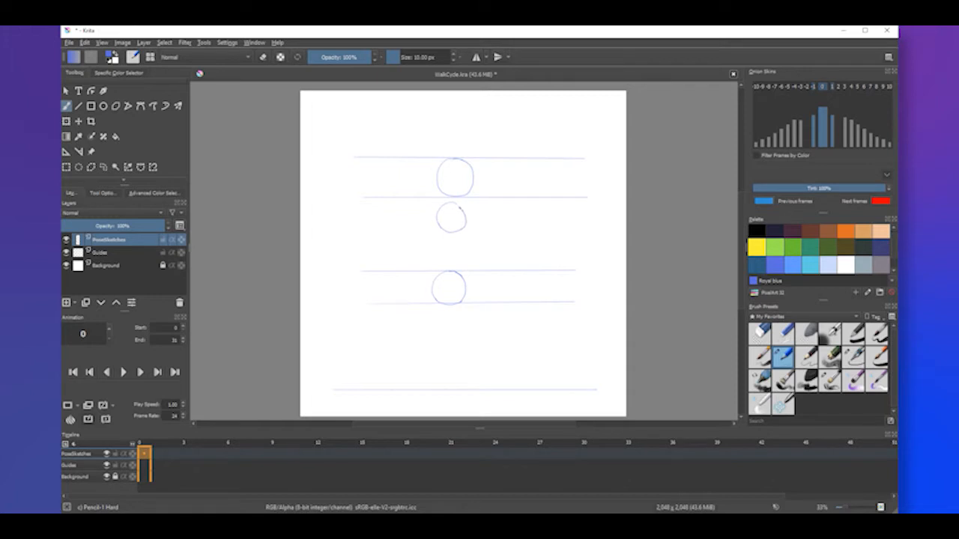
key(ctrl+z)
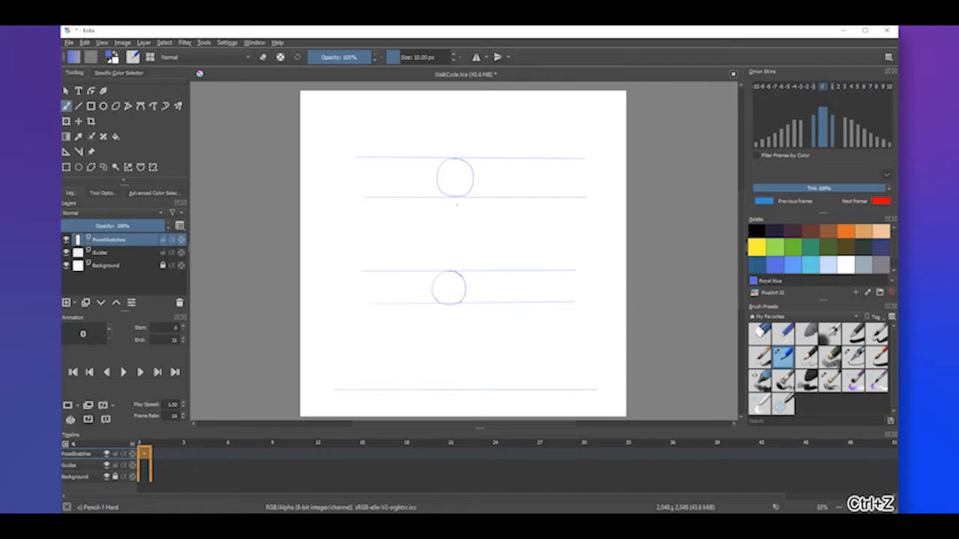
mouse_move(454, 204)
mouse_down()
mouse_move(437, 226)
mouse_move(448, 237)
mouse_move(467, 235)
mouse_move(472, 220)
mouse_move(458, 205)
mouse_move(434, 282)
mouse_up()
drag(471, 226, 465, 278)
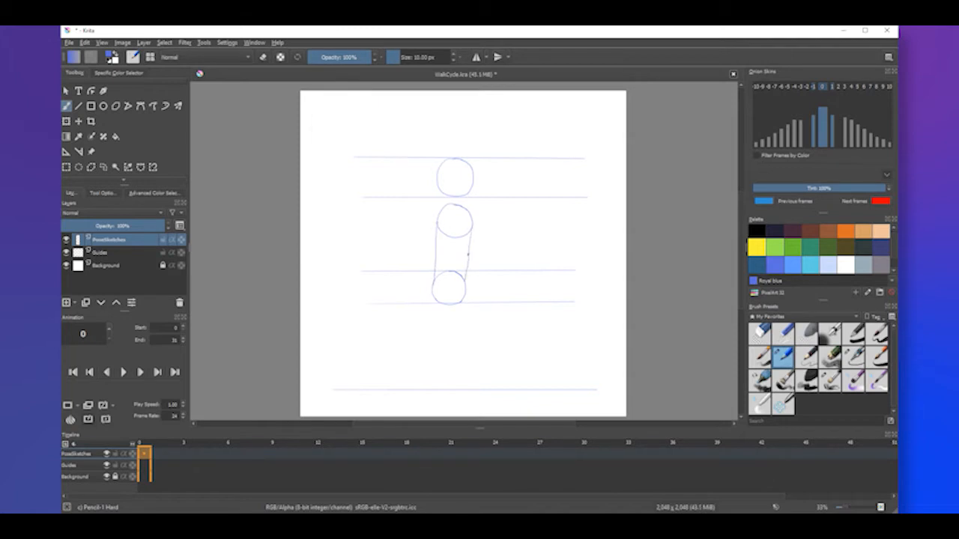
click(263, 57)
mouse_move(437, 282)
mouse_down()
mouse_move(457, 272)
mouse_move(461, 281)
mouse_up()
Copy the head-and-torso keyframe from frame 0 to frame 4 on the PoseSketches layer.
drag(150, 453, 203, 454)
click(68, 405)
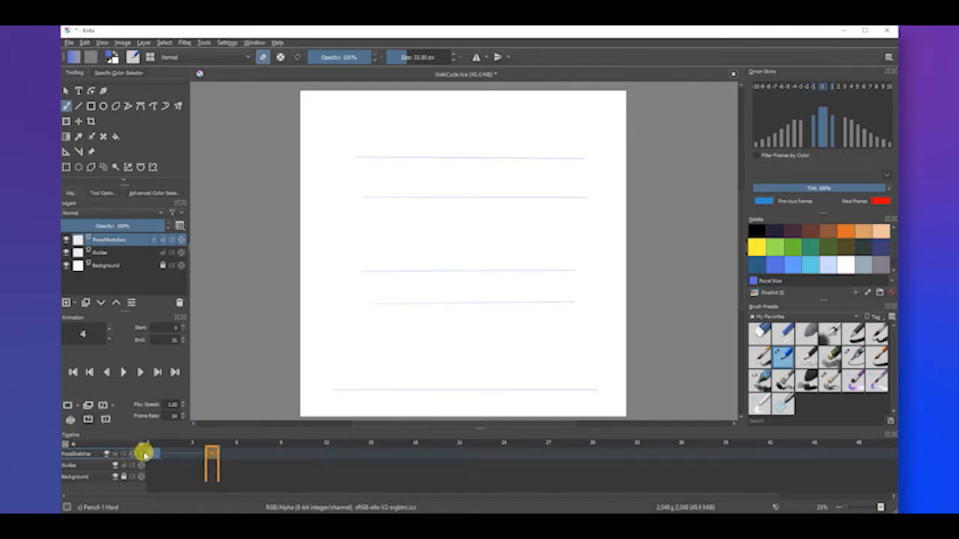
click(154, 452)
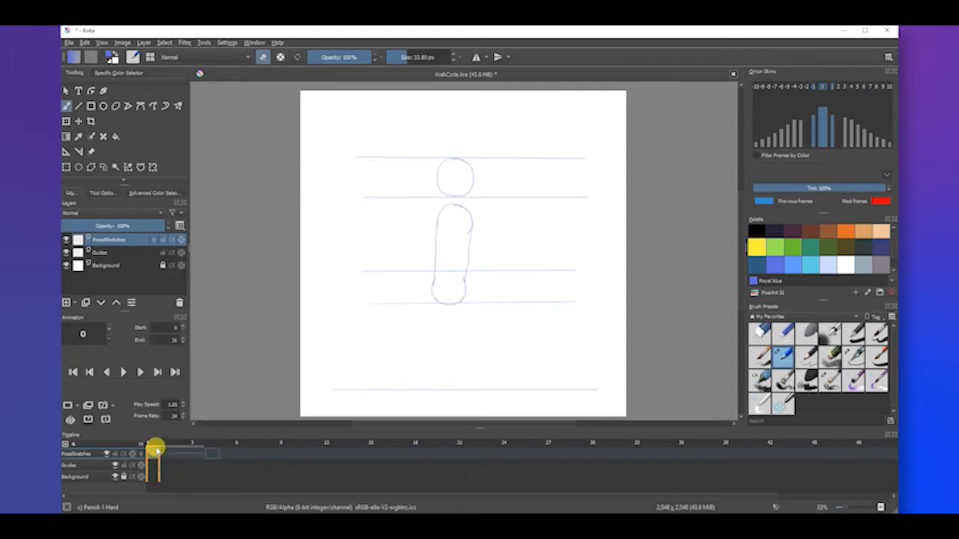
right_click(156, 445)
click(196, 367)
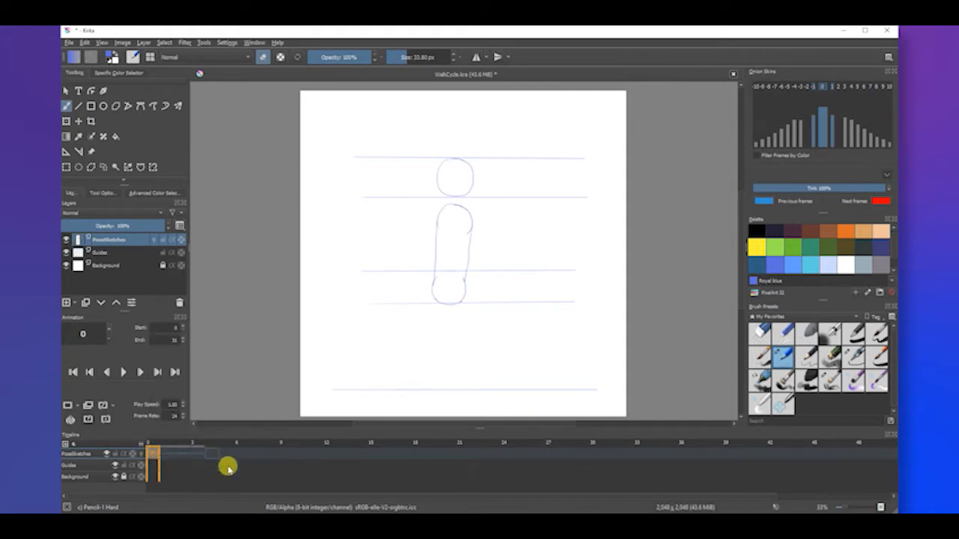
click(212, 453)
right_click(214, 453)
click(254, 378)
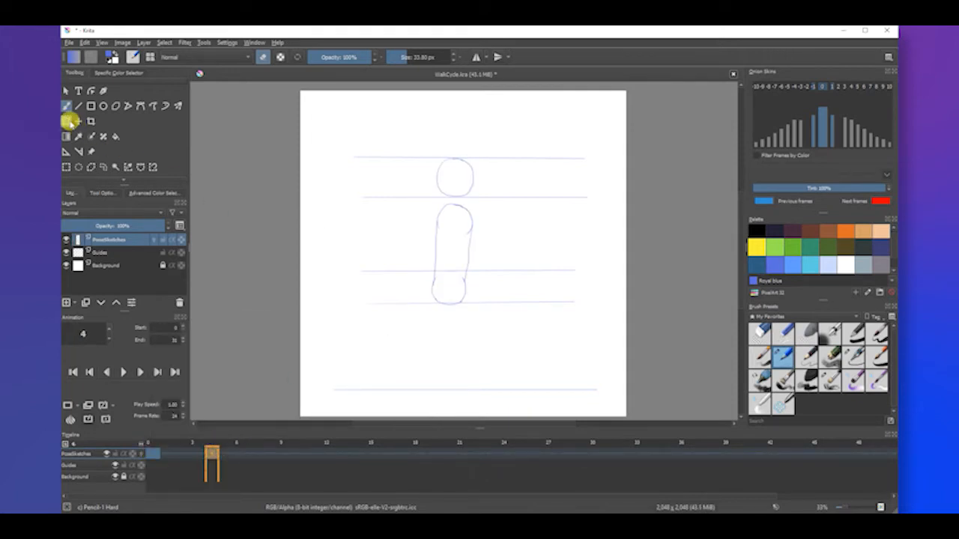
Transform the frame 4 body slightly below the frame 0 pose, with onion skins enabled on the PoseSketches layer for comparison.
click(66, 121)
click(452, 236)
drag(452, 232, 452, 247)
click(140, 454)
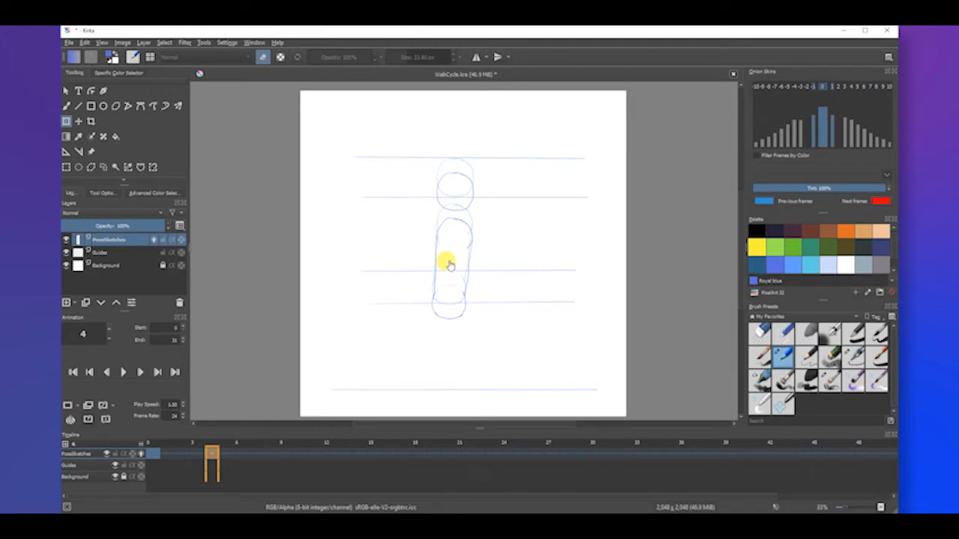
click(441, 256)
drag(441, 253, 441, 249)
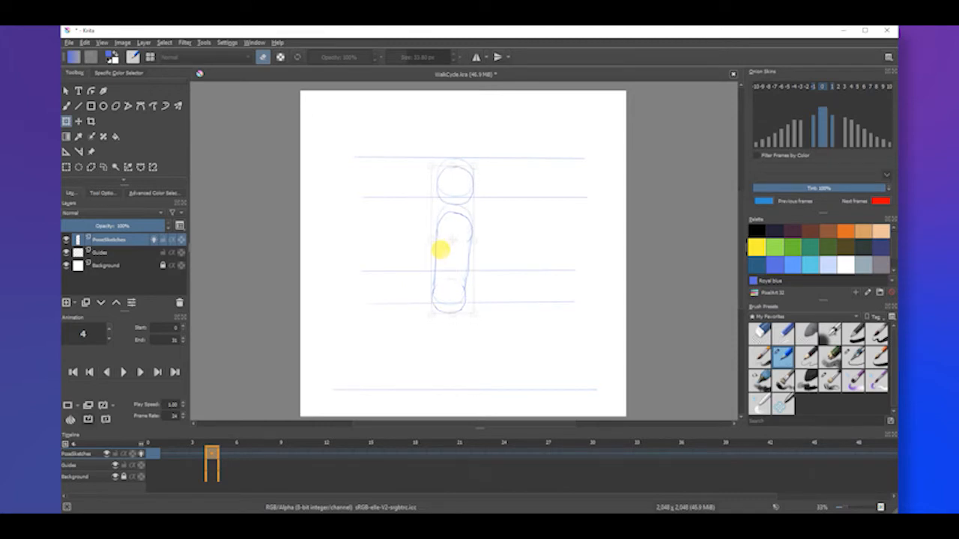
Copy the frame 4 keyframe to frame 8 and move its body up slightly above the frame 0 pose.
click(258, 455)
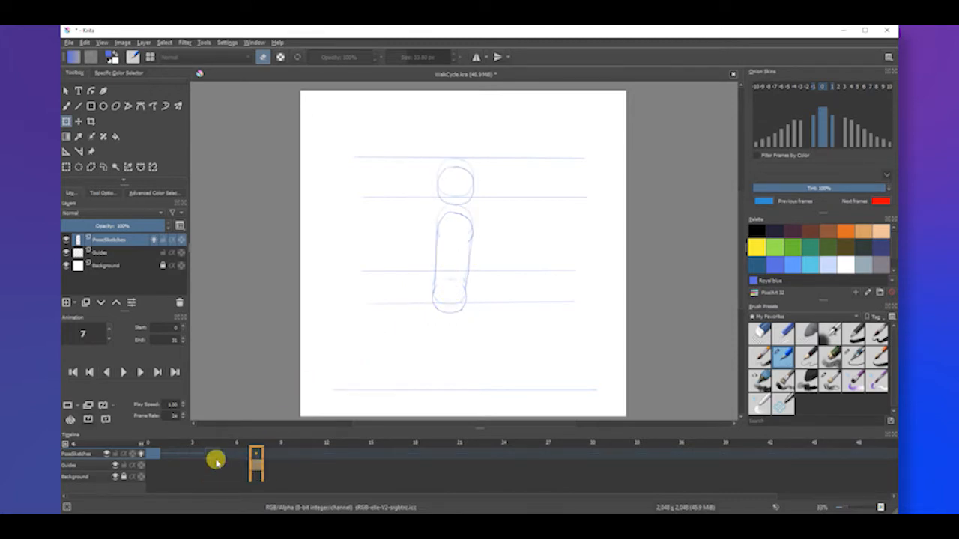
click(214, 455)
click(228, 453)
right_click(211, 453)
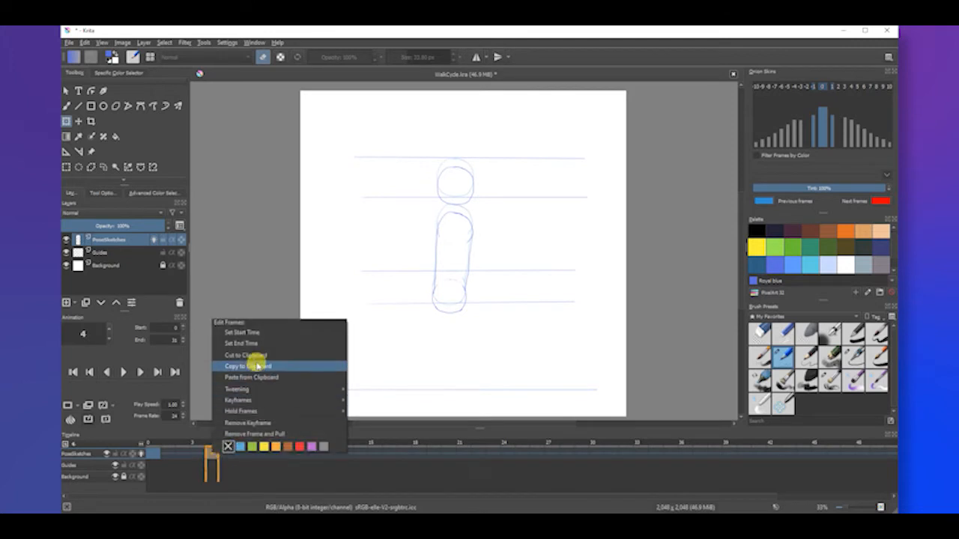
click(251, 377)
click(227, 453)
click(241, 453)
click(257, 453)
right_click(271, 453)
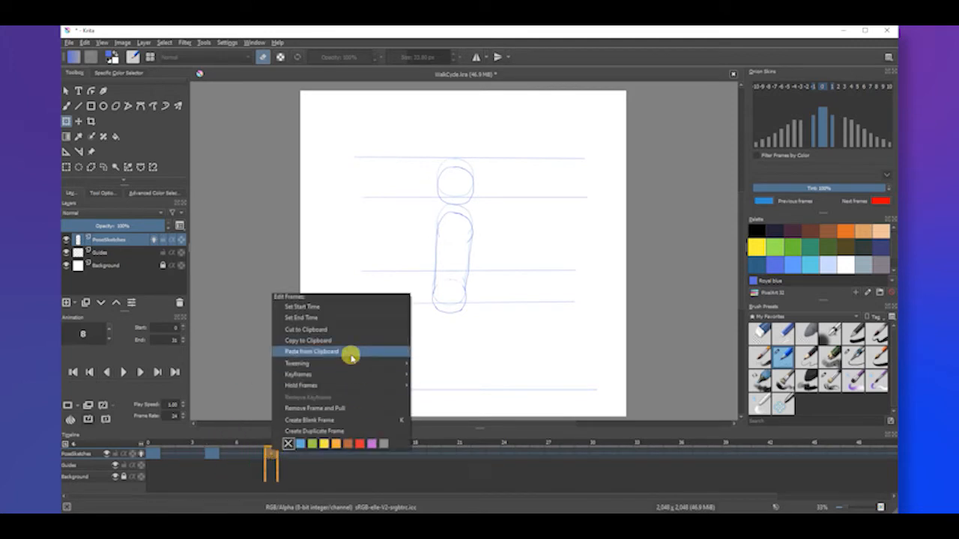
click(348, 353)
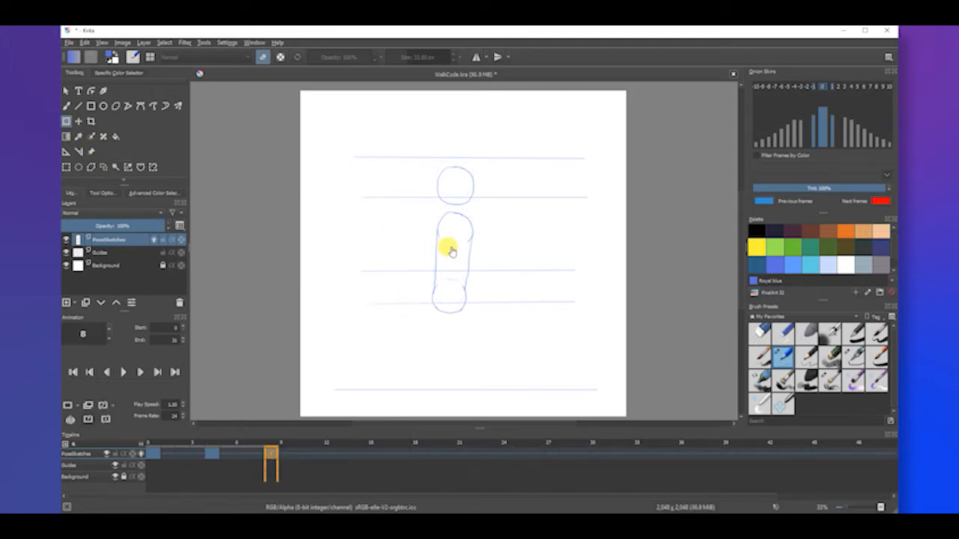
click(442, 243)
drag(443, 247, 445, 236)
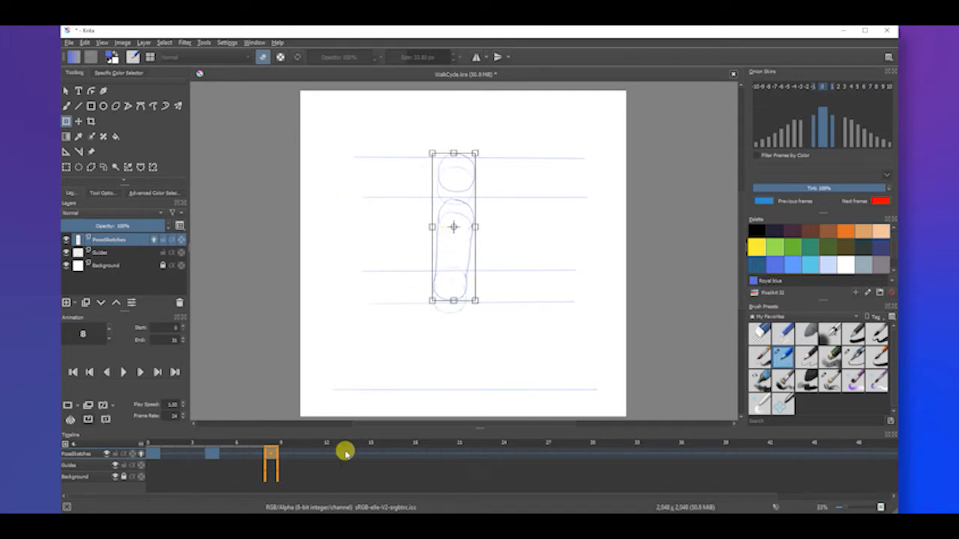
Copy the frame 8 keyframe to frame 12 and raise its body a little above the frame 8 pose.
click(286, 455)
click(315, 456)
click(285, 453)
click(301, 454)
click(315, 454)
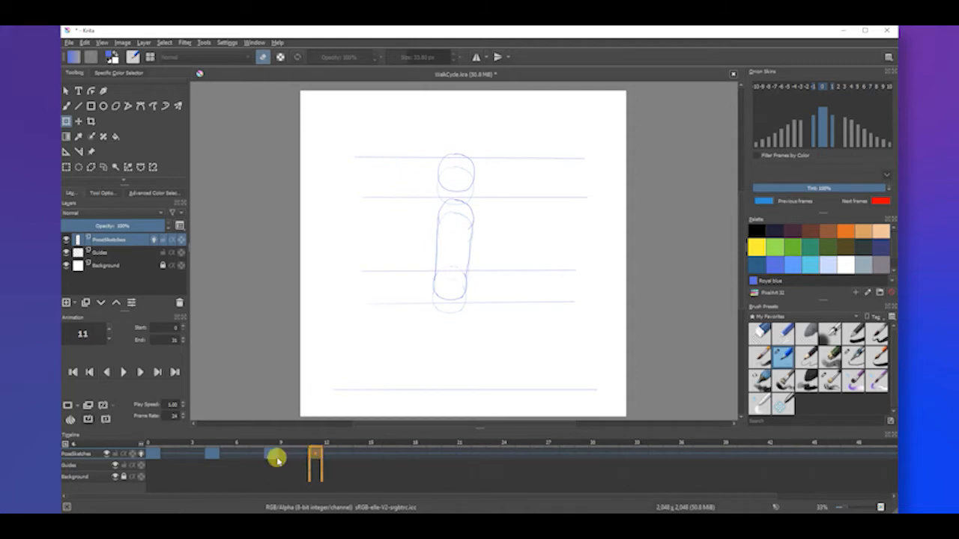
right_click(269, 453)
click(313, 367)
click(286, 454)
click(301, 454)
click(315, 454)
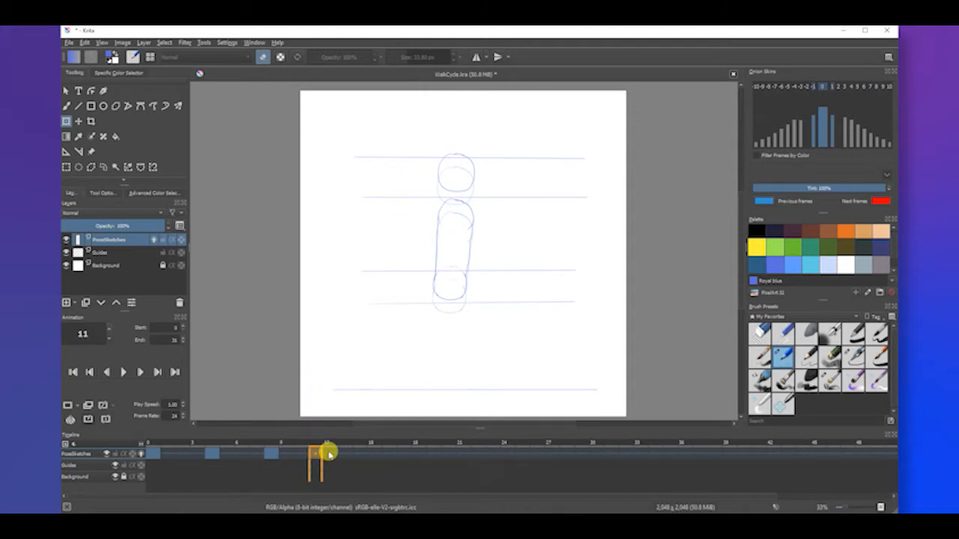
right_click(333, 450)
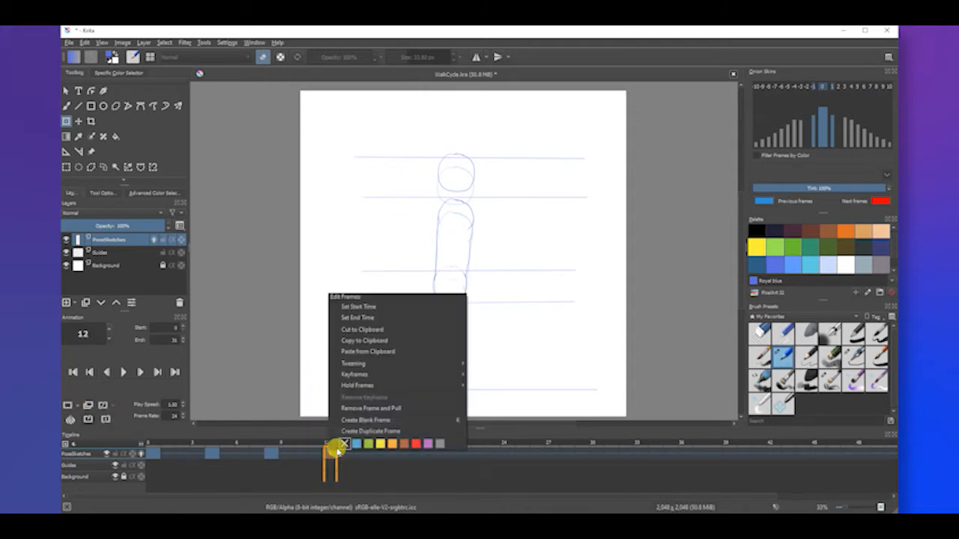
click(397, 350)
drag(449, 246, 448, 240)
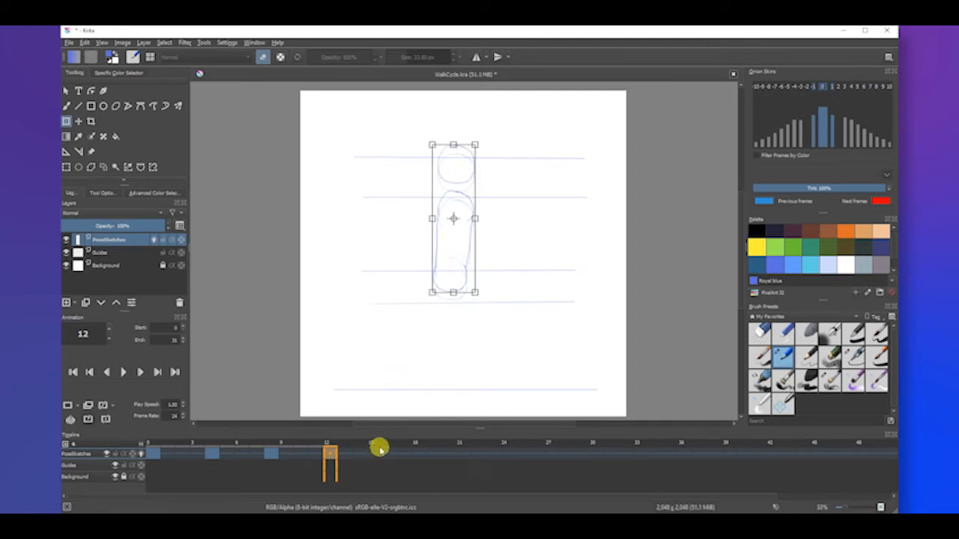
click(379, 465)
Play back the body's up-and-down motion from frame 0 to check it.
click(152, 451)
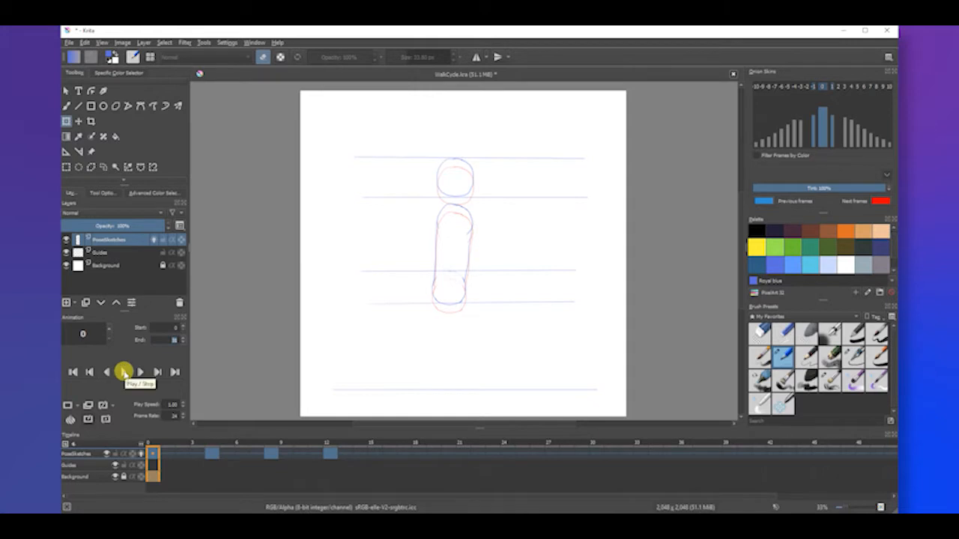
click(123, 372)
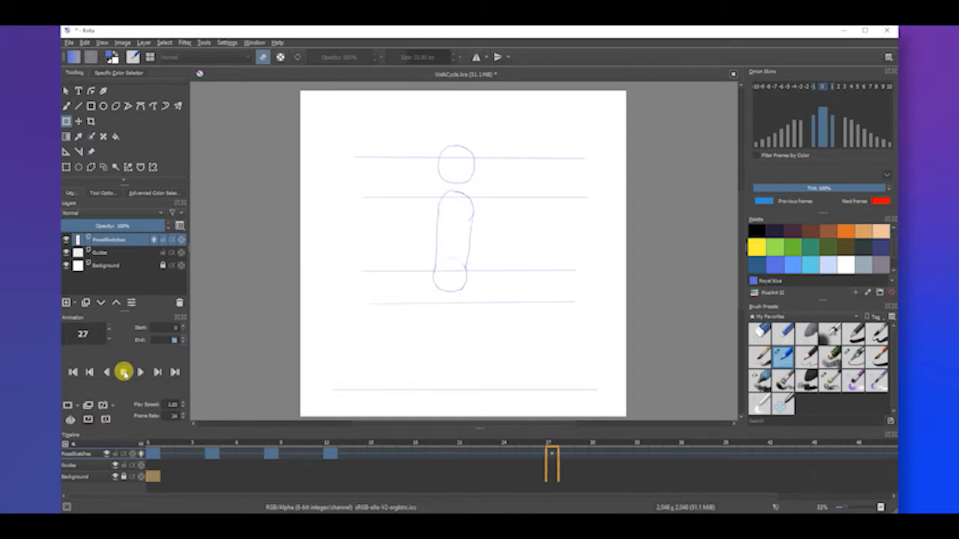
click(151, 454)
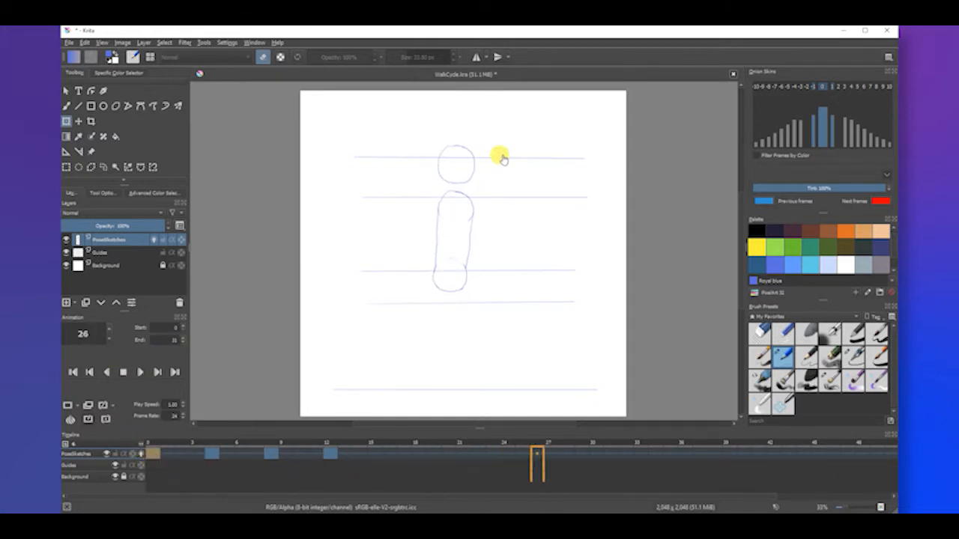
click(141, 372)
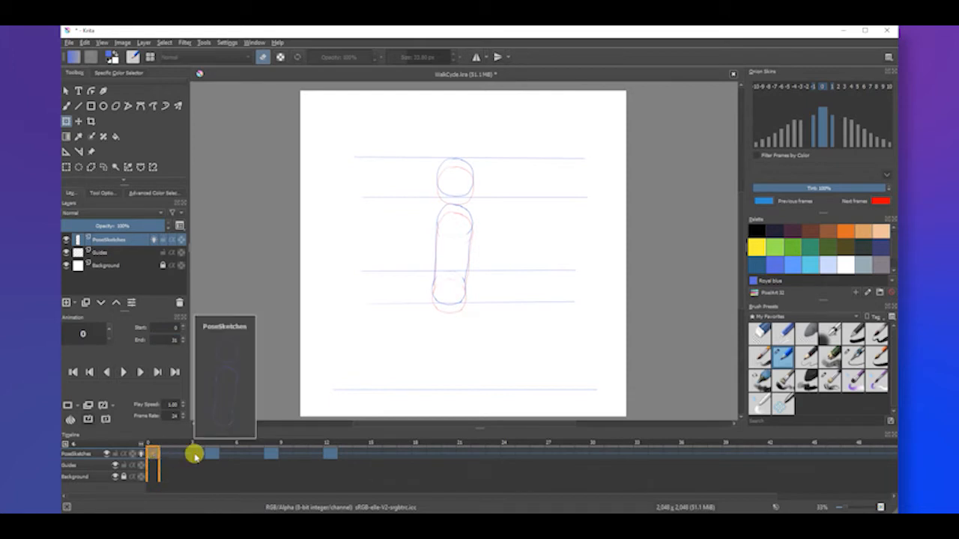
Turn off the onion skins and handwrite CONTACT with the brush in the canvas's upper-right corner on frame 0.
click(139, 454)
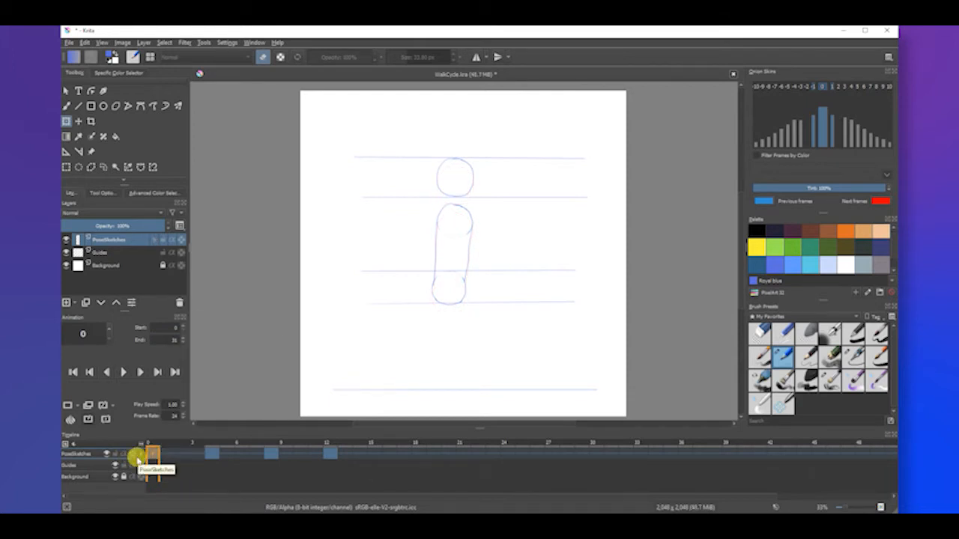
click(67, 106)
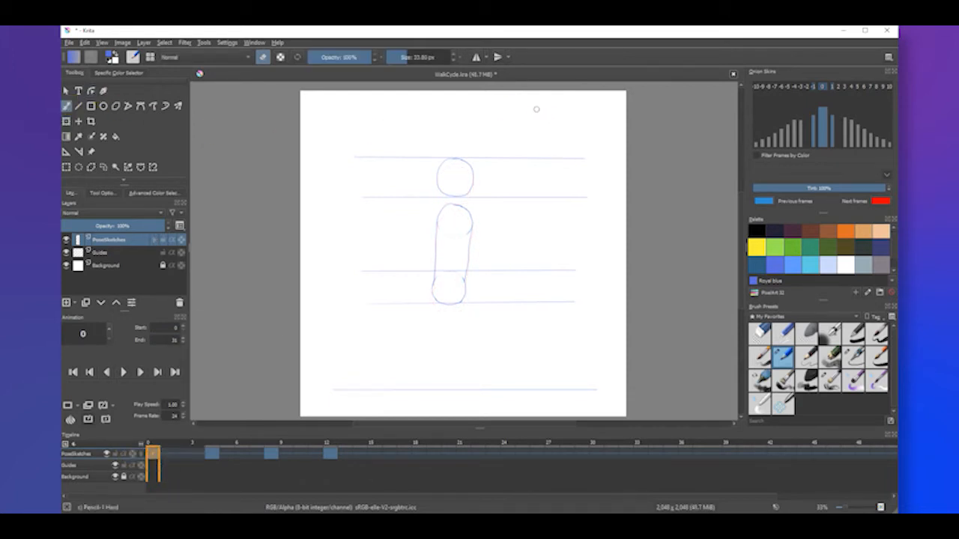
click(263, 57)
drag(528, 115, 545, 115)
mouse_move(554, 115)
mouse_down()
mouse_move(554, 124)
mouse_move(566, 115)
mouse_up()
drag(562, 124, 581, 124)
drag(587, 114, 587, 125)
drag(581, 112, 596, 111)
Handwrite the label DOWN in the canvas's upper-right corner on frame 4.
click(212, 454)
drag(538, 112, 539, 125)
drag(560, 116, 560, 116)
drag(567, 116, 580, 113)
drag(582, 123, 595, 114)
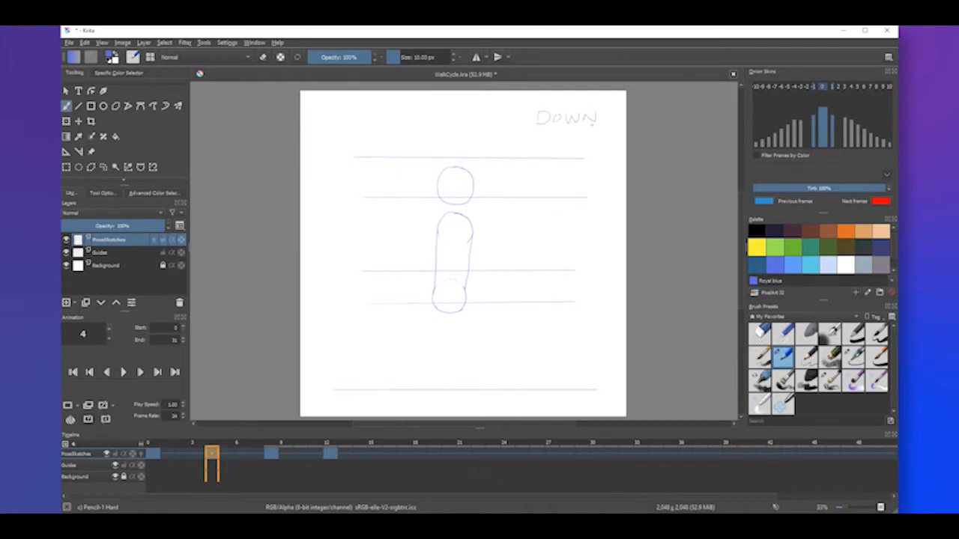
Handwrite the pose label in the canvas's upper-right corner on frame 8, and go to frame 12.
click(271, 453)
drag(526, 113, 528, 119)
drag(537, 124, 541, 113)
drag(541, 112, 550, 124)
mouse_move(568, 113)
mouse_down()
mouse_move(560, 123)
mouse_move(601, 120)
mouse_move(567, 119)
mouse_up()
click(331, 454)
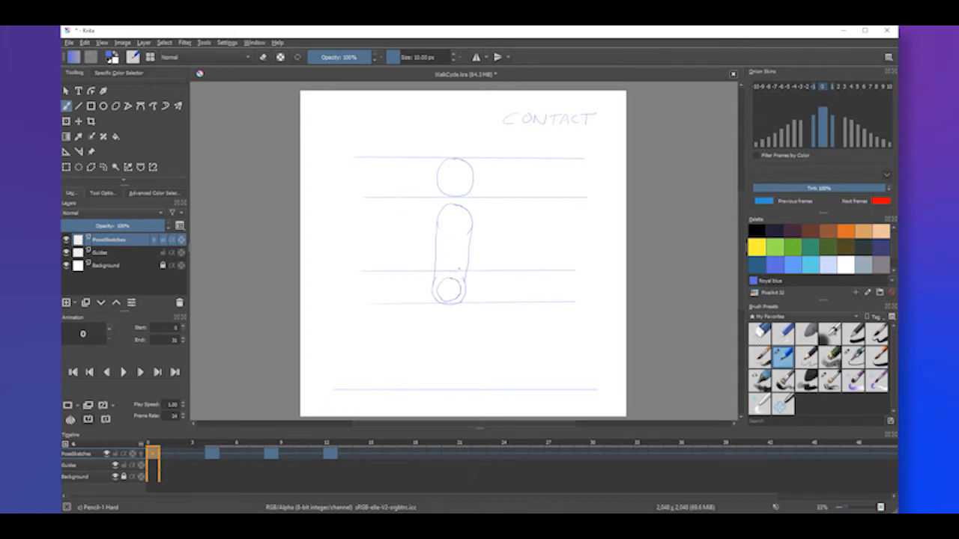
Sketch the forward leg of the contact pose on frame 0, with knee, ankle and raised-toe foot, and redraw the knee slightly higher.
drag(474, 338, 470, 349)
drag(498, 382, 501, 382)
drag(464, 294, 470, 310)
drag(480, 355, 497, 384)
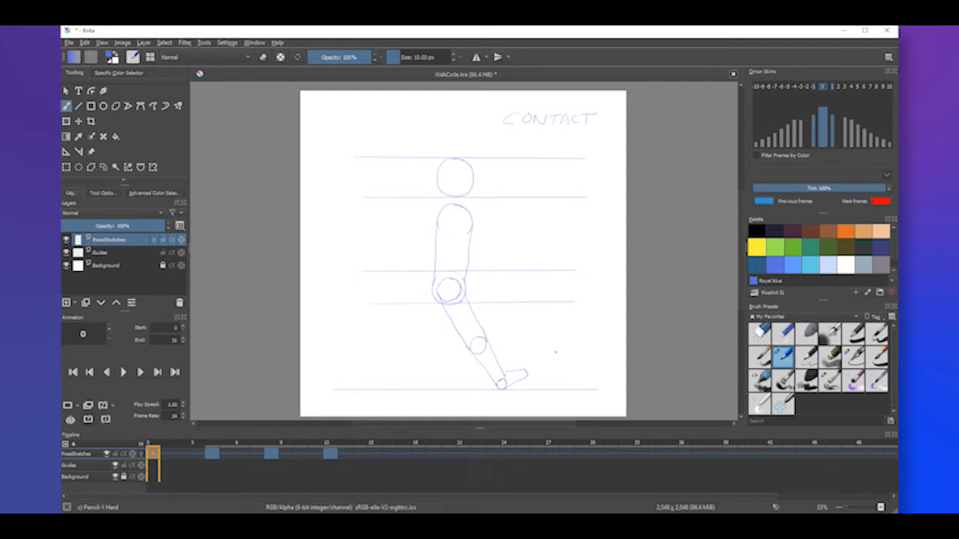
key(e)
key(e)
Sketch the trailing leg of the contact pose on frame 0, with knee and ankle circles, thigh, calf and a foot reaching the ground line.
mouse_move(404, 334)
mouse_down()
mouse_move(418, 350)
mouse_move(403, 335)
mouse_up()
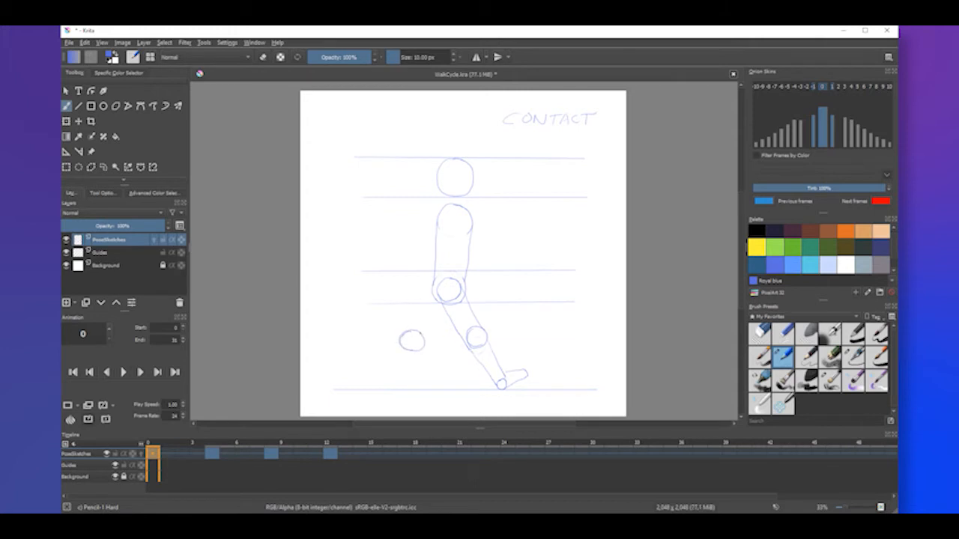
key(e)
click(262, 57)
drag(428, 296, 405, 331)
drag(448, 304, 425, 340)
drag(361, 364, 363, 359)
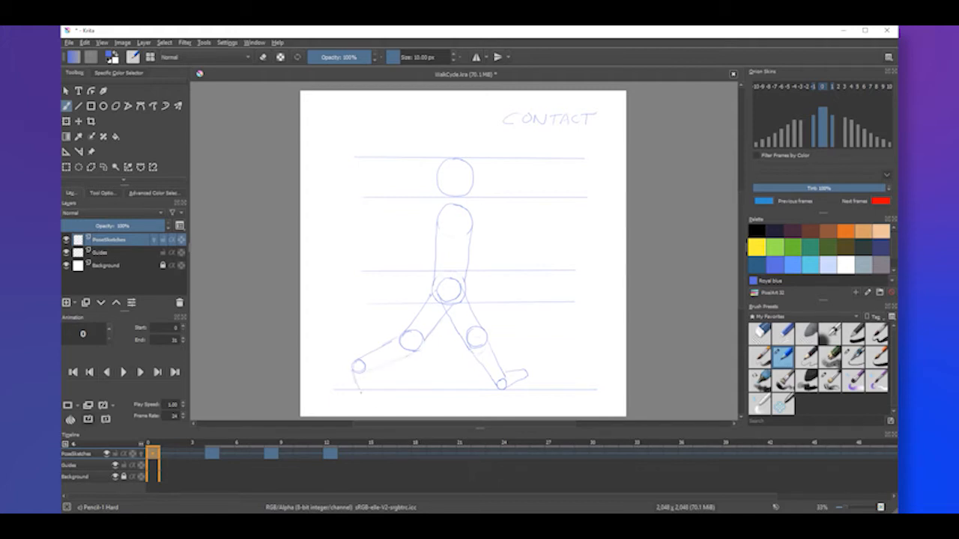
drag(364, 389, 384, 391)
drag(367, 371, 412, 352)
Erase the hip, knee and ankle construction circles of the contact pose on frame 0.
click(263, 57)
drag(362, 366, 365, 364)
drag(469, 344, 467, 333)
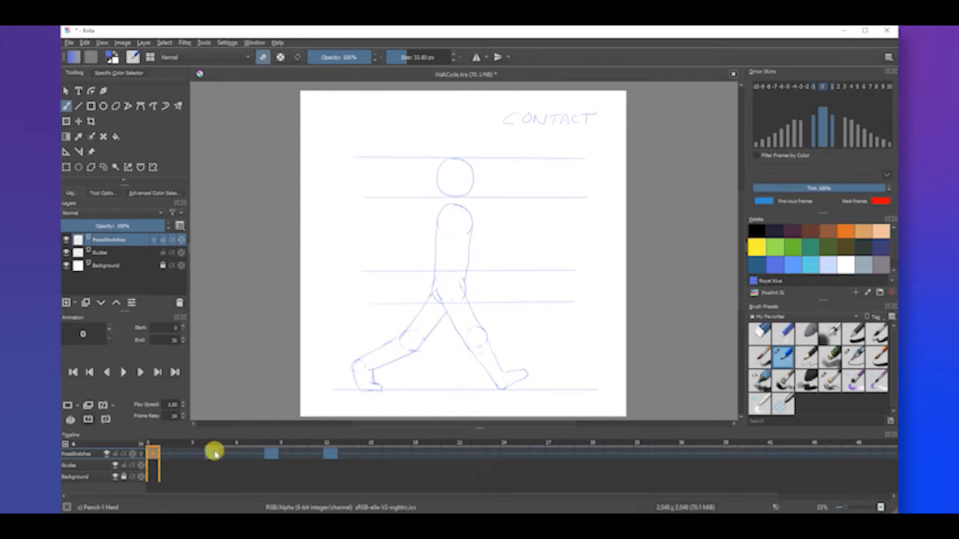
On frame 4, limit the onion skins to the previous frame and sketch both knee circles of the DOWN pose.
click(212, 454)
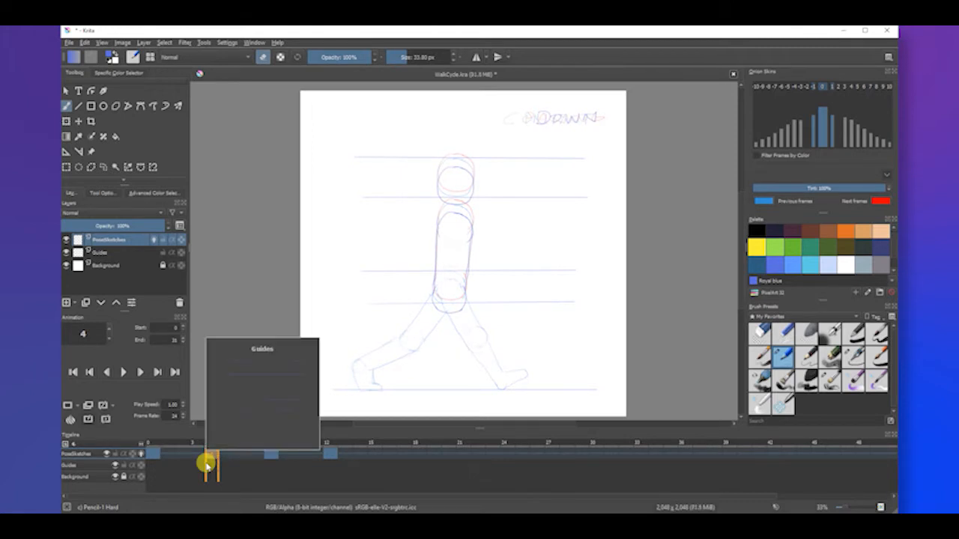
drag(828, 118, 839, 141)
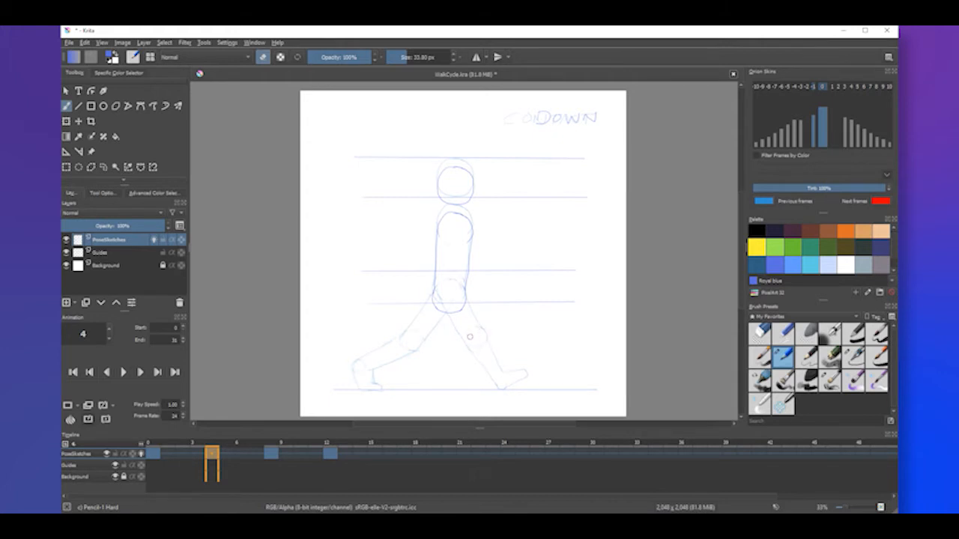
click(262, 57)
mouse_move(470, 330)
mouse_down()
mouse_move(416, 333)
mouse_move(418, 347)
mouse_move(430, 341)
mouse_move(415, 341)
mouse_move(466, 312)
mouse_move(450, 334)
mouse_move(405, 339)
mouse_move(428, 328)
mouse_up()
key(ctrl+z)
key(ctrl+z)
key(ctrl+z)
key(ctrl+z)
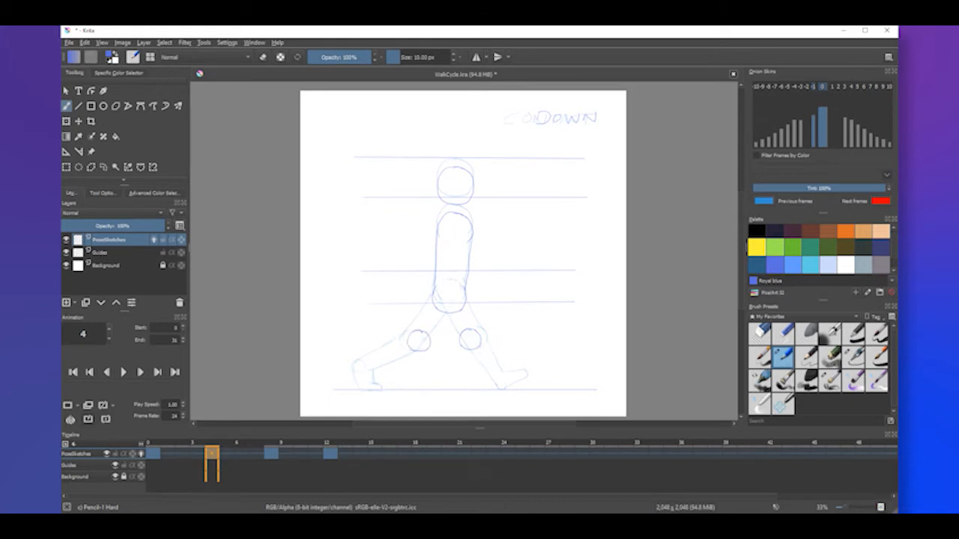
Sketch both legs of the DOWN pose on frame 4, front foot planted and rear foot on its toe, and erase the construction circles.
drag(463, 382, 495, 390)
mouse_move(446, 307)
mouse_down()
mouse_move(461, 291)
mouse_move(437, 301)
mouse_move(473, 331)
mouse_move(477, 374)
mouse_up()
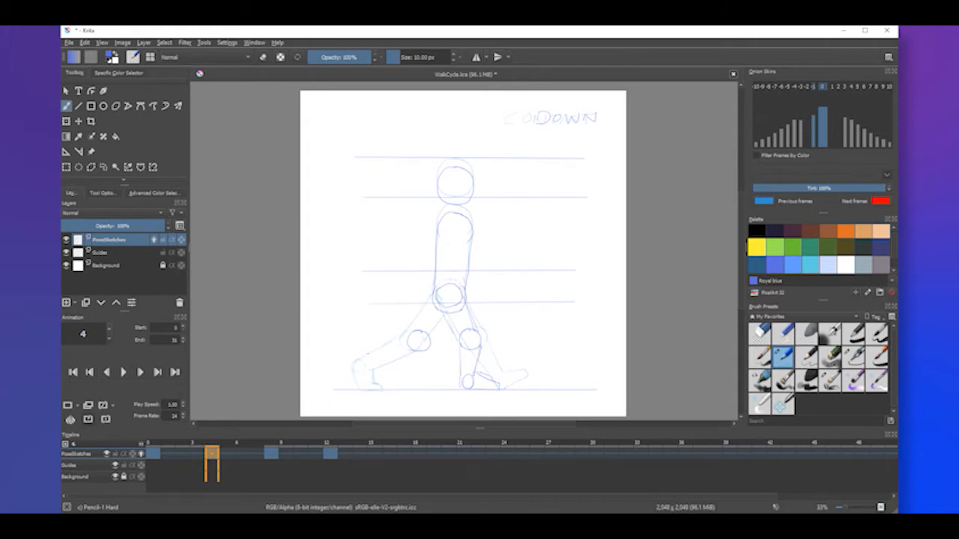
drag(367, 365, 372, 387)
mouse_move(378, 349)
mouse_down()
mouse_move(405, 337)
mouse_move(423, 348)
mouse_up()
drag(456, 307, 433, 341)
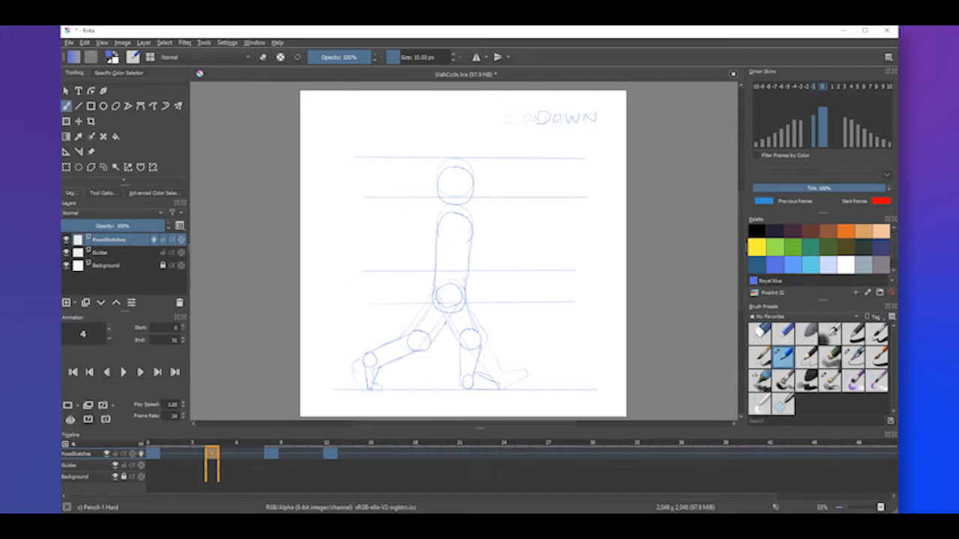
click(262, 57)
Turn off the onion skins and flip between frames 0 and 4 to compare the CONTACT and DOWN poses.
click(139, 453)
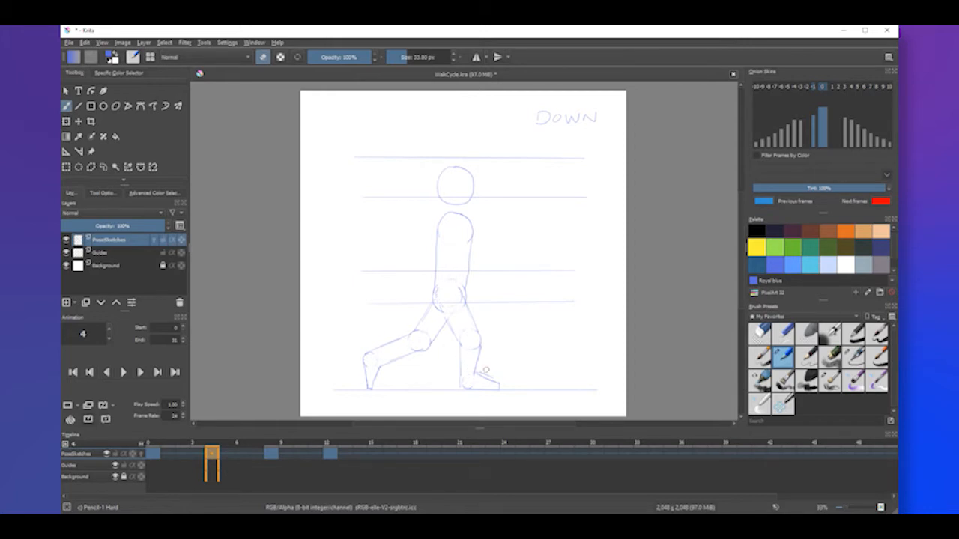
click(153, 454)
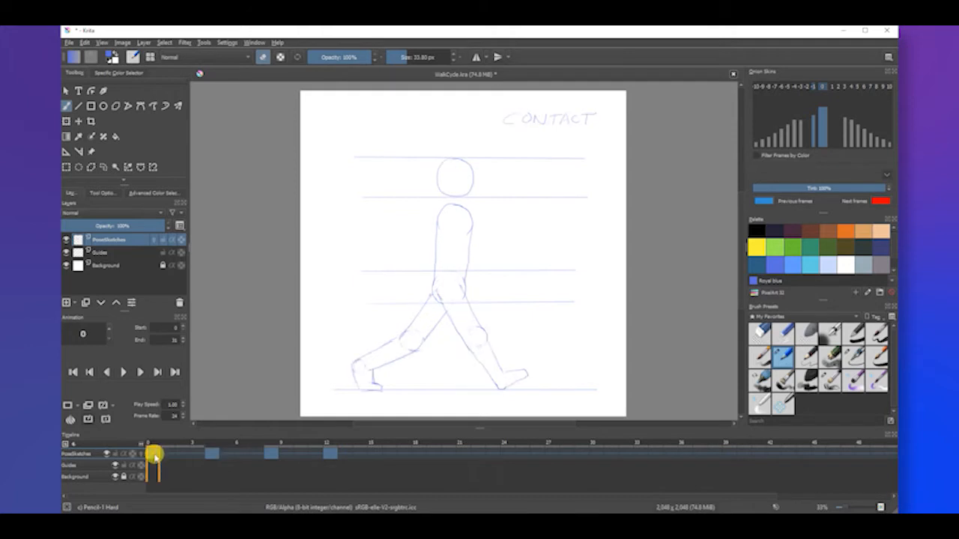
click(210, 454)
click(155, 454)
click(209, 455)
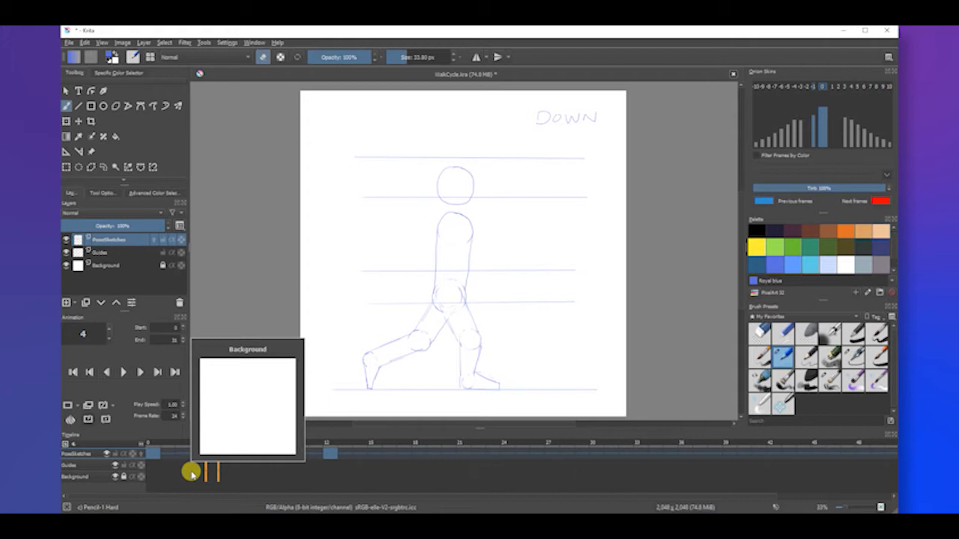
Draw a hip circle on the PASSING pose at frame 8 and turn the onion skins back on.
click(273, 458)
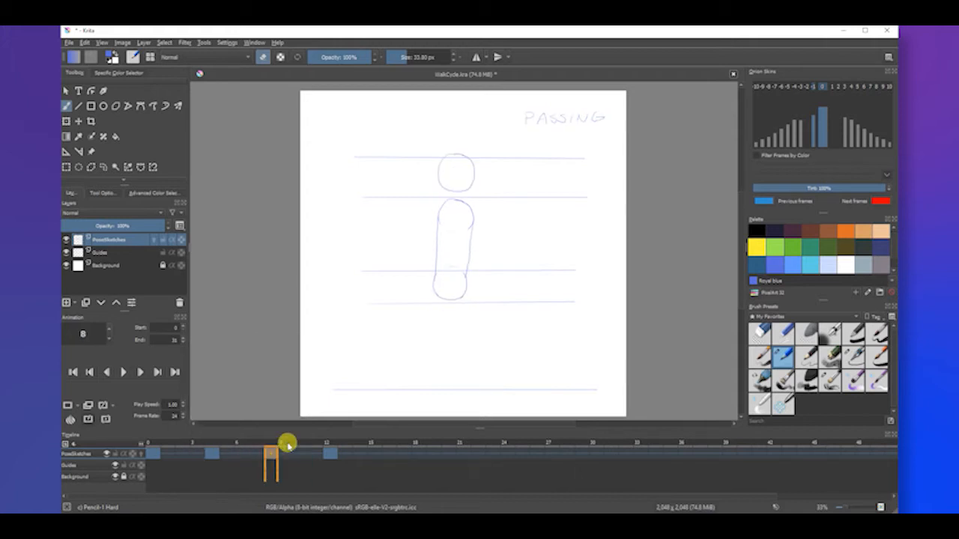
key(e)
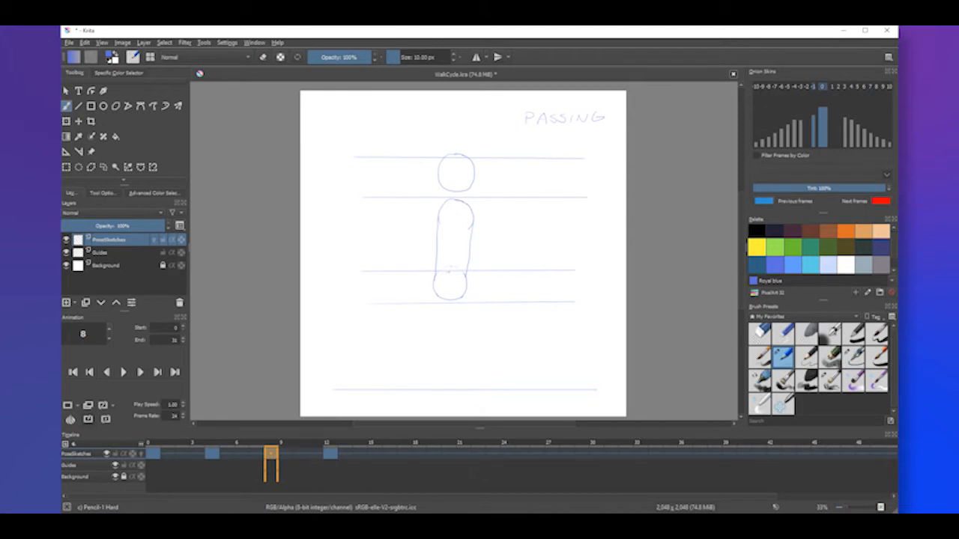
mouse_move(446, 274)
mouse_down()
mouse_move(442, 295)
mouse_move(460, 279)
mouse_move(449, 273)
mouse_up()
click(140, 453)
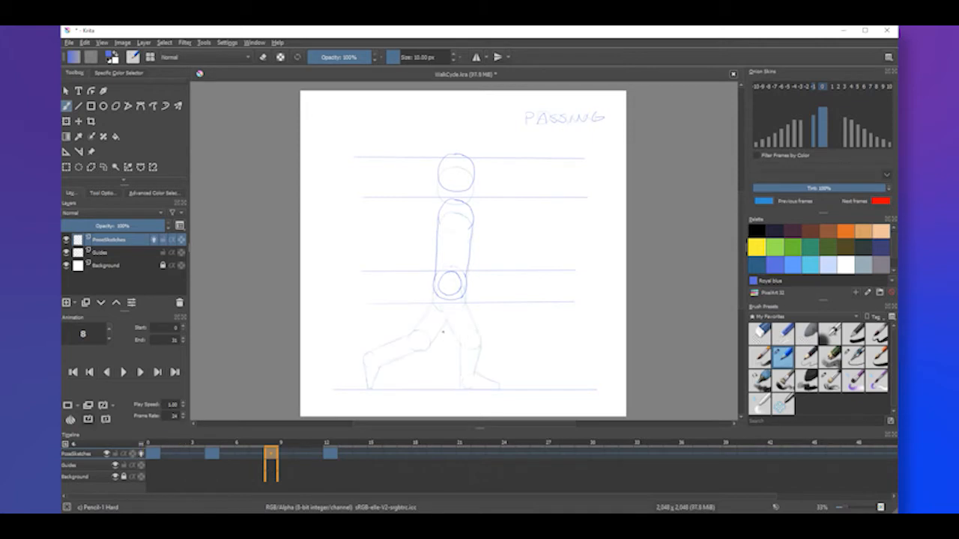
Sketch the straight supporting leg of the PASSING pose on frame 8, with knee, ankle and a foot flat on the ground line.
mouse_move(443, 331)
mouse_down()
mouse_move(453, 343)
mouse_move(436, 331)
mouse_move(454, 337)
mouse_move(448, 329)
mouse_move(436, 344)
mouse_move(453, 336)
mouse_move(442, 331)
mouse_up()
key(ctrl+z)
drag(437, 379, 472, 382)
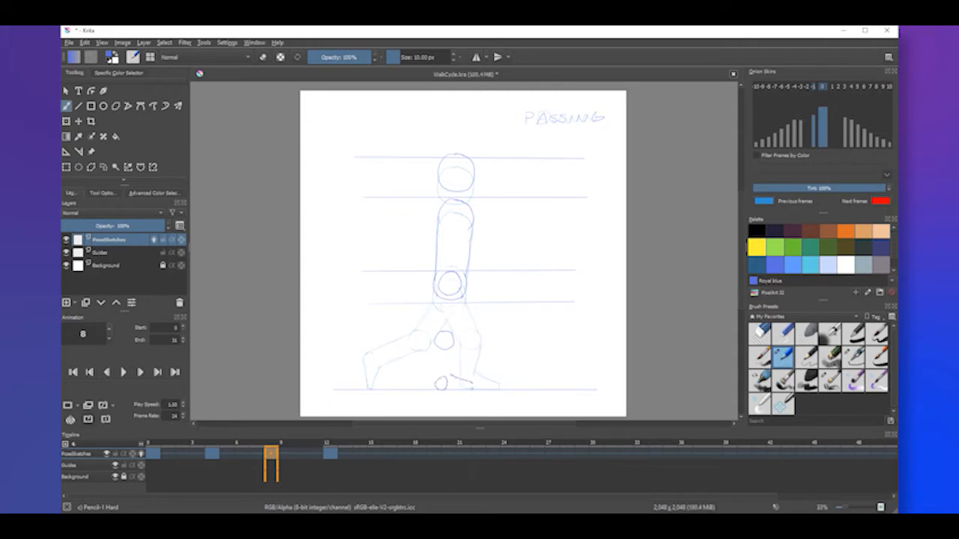
mouse_move(434, 349)
mouse_down()
mouse_move(435, 381)
mouse_move(449, 376)
mouse_up()
drag(459, 302, 454, 329)
Sketch the other leg of the PASSING pose bent backward with its foot hanging down, and erase the construction circles.
drag(464, 297, 464, 343)
click(262, 57)
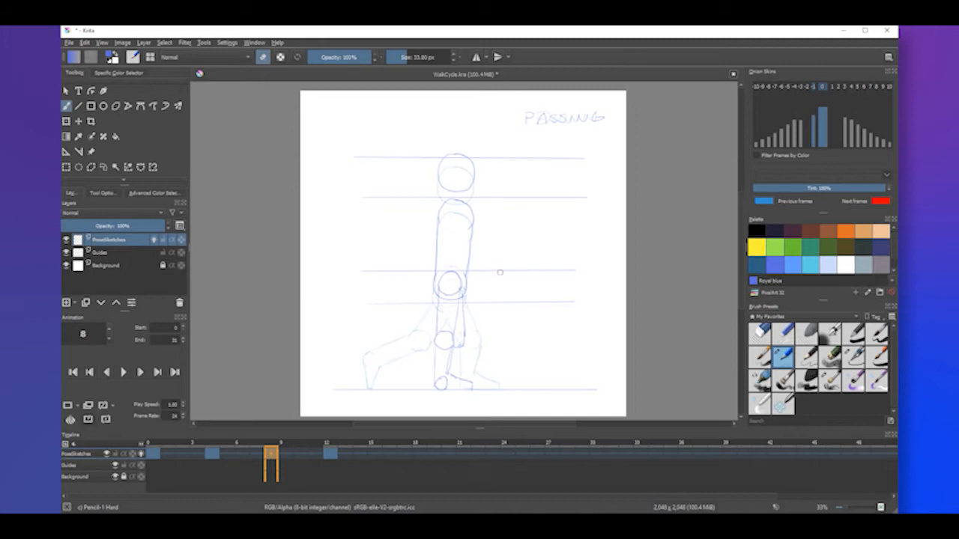
click(261, 55)
mouse_move(391, 343)
mouse_down()
mouse_move(385, 352)
mouse_move(391, 343)
mouse_up()
click(261, 56)
mouse_move(390, 345)
mouse_down()
mouse_move(383, 356)
mouse_move(416, 351)
mouse_move(410, 338)
mouse_move(396, 368)
mouse_move(407, 373)
mouse_up()
click(262, 57)
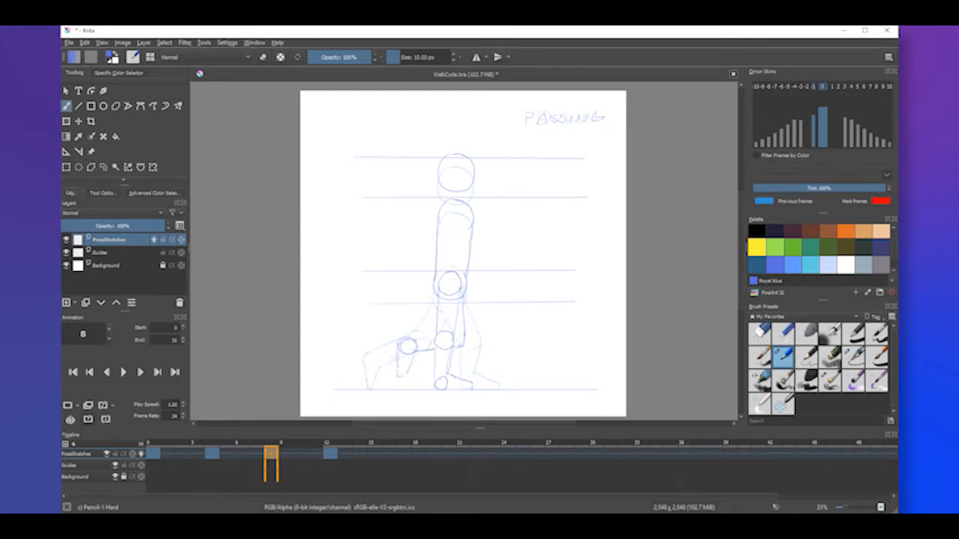
drag(416, 336, 433, 332)
key(e)
mouse_move(417, 351)
mouse_down()
mouse_move(403, 353)
mouse_move(410, 341)
mouse_up()
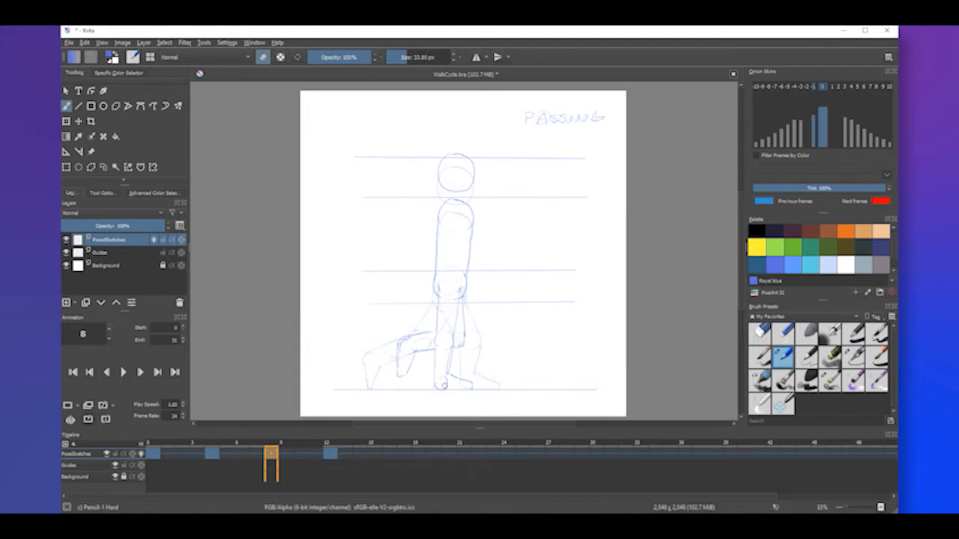
Go to the UP pose on frame 12 and draw a hip circle at the base of the torso.
click(153, 454)
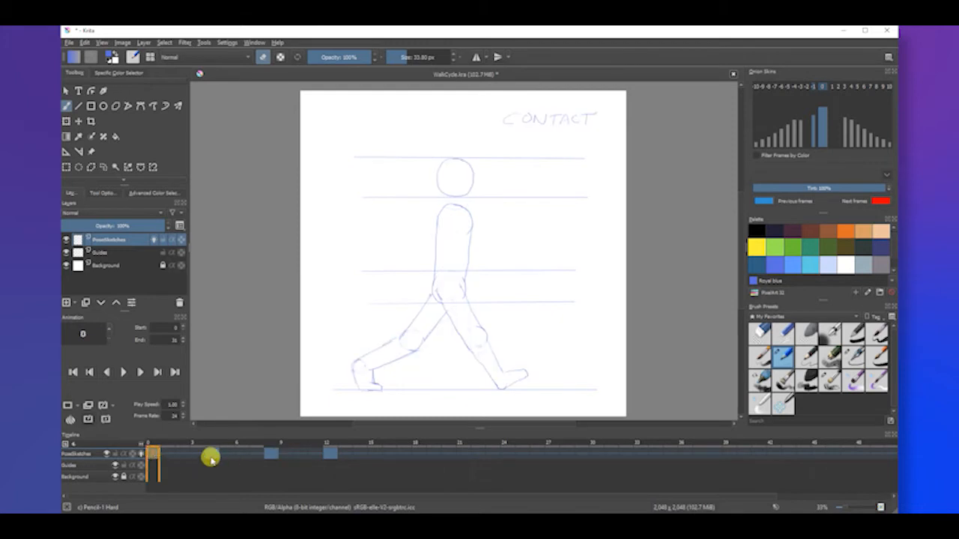
click(272, 454)
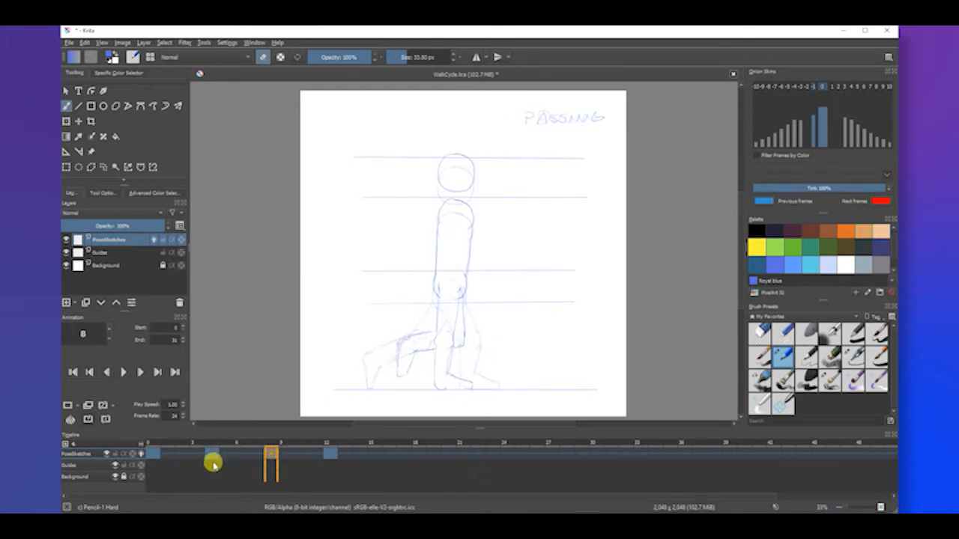
click(328, 456)
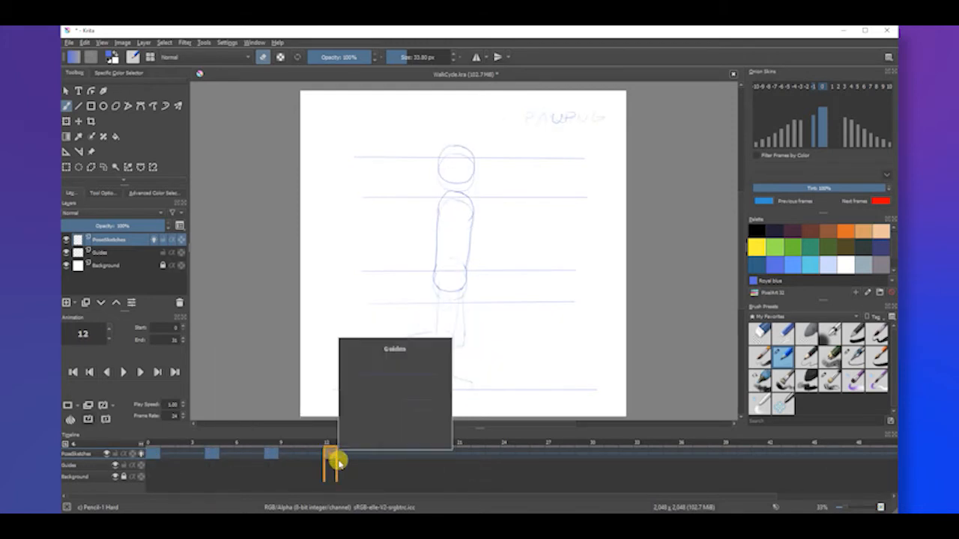
click(262, 57)
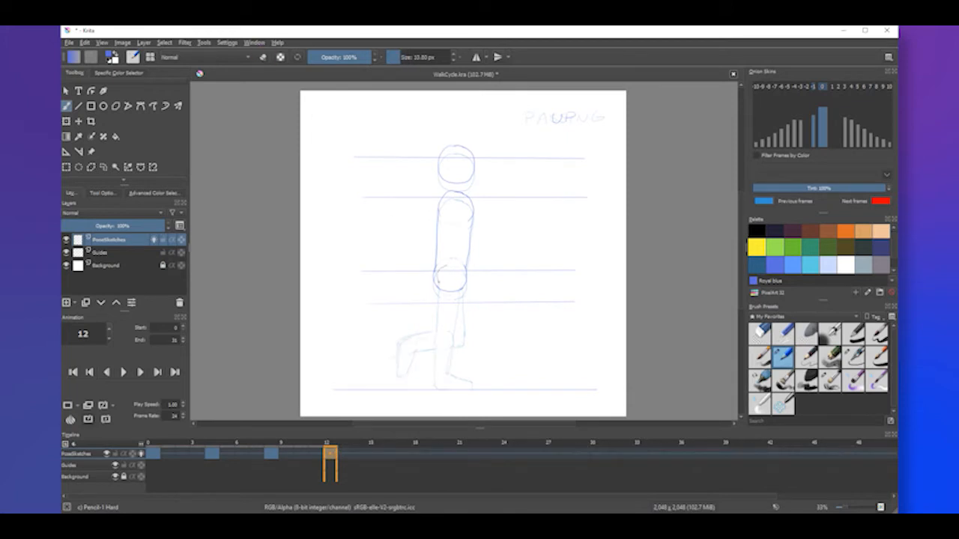
mouse_move(438, 283)
mouse_down()
mouse_move(459, 288)
mouse_move(452, 263)
mouse_up()
click(141, 453)
click(141, 454)
mouse_move(412, 335)
mouse_down()
mouse_move(424, 346)
mouse_move(410, 337)
mouse_move(427, 338)
mouse_up()
drag(431, 294, 422, 316)
key(ctrl+z)
key(ctrl+z)
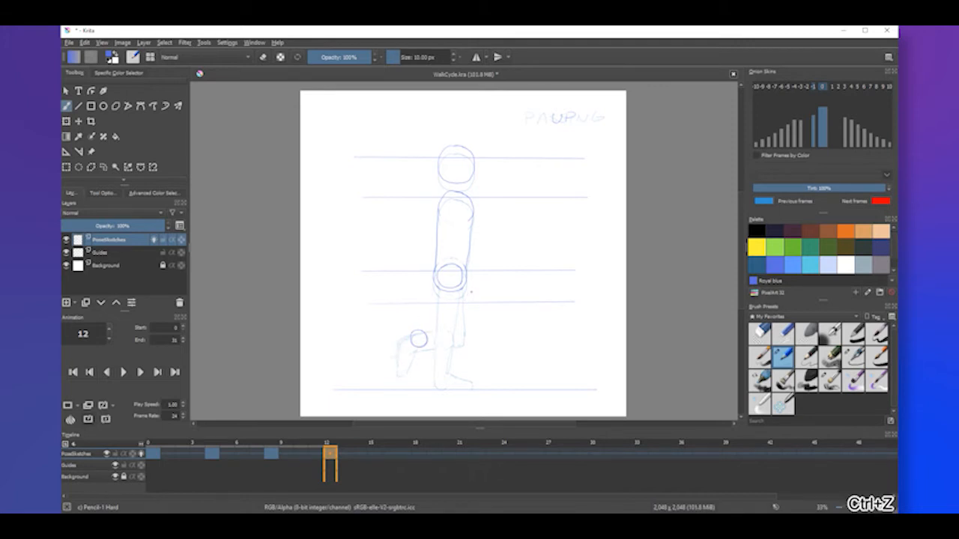
Sketch the rear leg of the UP pose on frame 12, with knee, thigh, ankle, calf and a foot on the ground line.
mouse_move(422, 333)
mouse_down()
mouse_move(419, 349)
mouse_move(432, 335)
mouse_up()
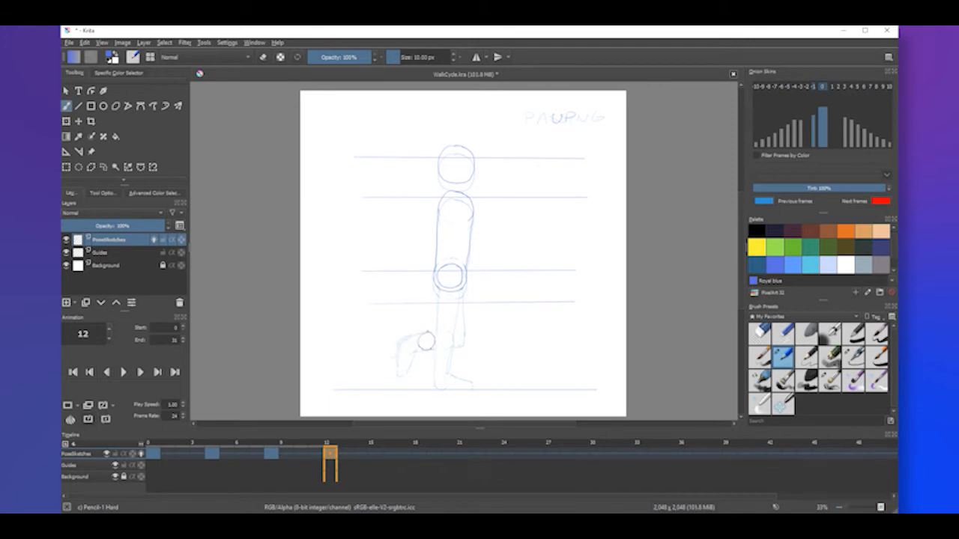
mouse_move(435, 288)
mouse_down()
mouse_move(420, 332)
mouse_move(436, 334)
mouse_up()
key(ctrl+z)
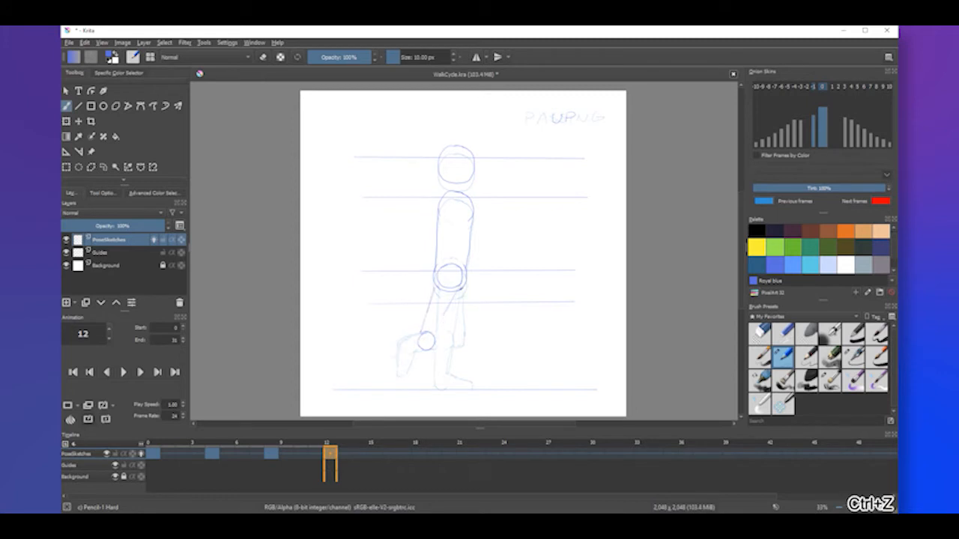
drag(442, 332, 462, 286)
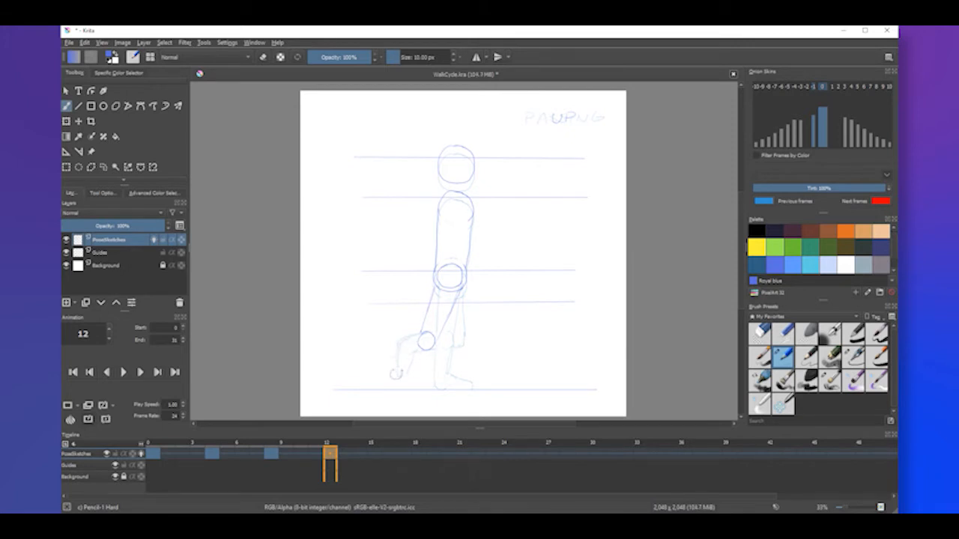
mouse_move(395, 376)
mouse_down()
mouse_move(392, 386)
mouse_move(410, 383)
mouse_up()
mouse_move(414, 338)
mouse_down()
mouse_move(394, 363)
mouse_move(409, 370)
mouse_up()
Erase the rear leg's thigh and knee on frame 12 and redraw the leg straighter with a slightly higher knee.
click(262, 57)
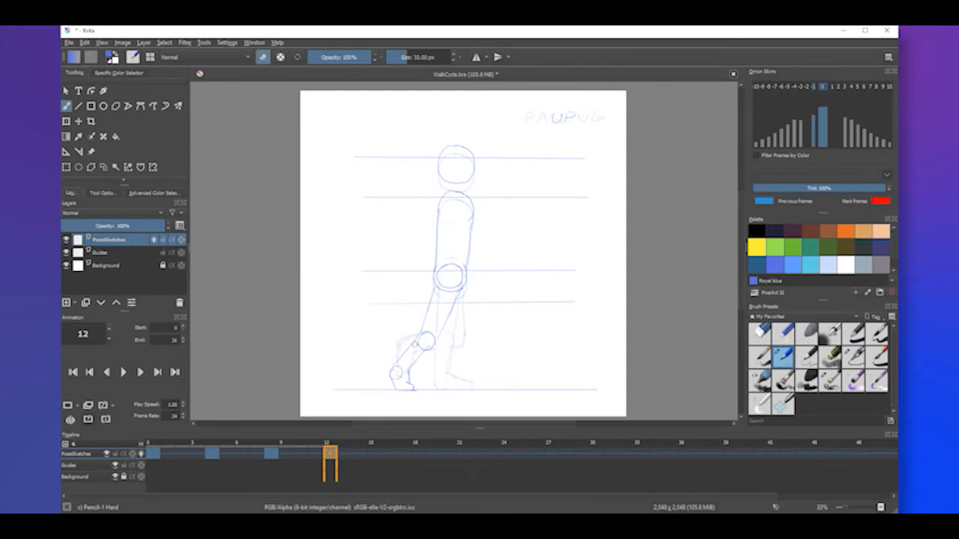
mouse_move(414, 344)
mouse_down()
mouse_move(434, 343)
mouse_move(433, 332)
mouse_up()
click(265, 55)
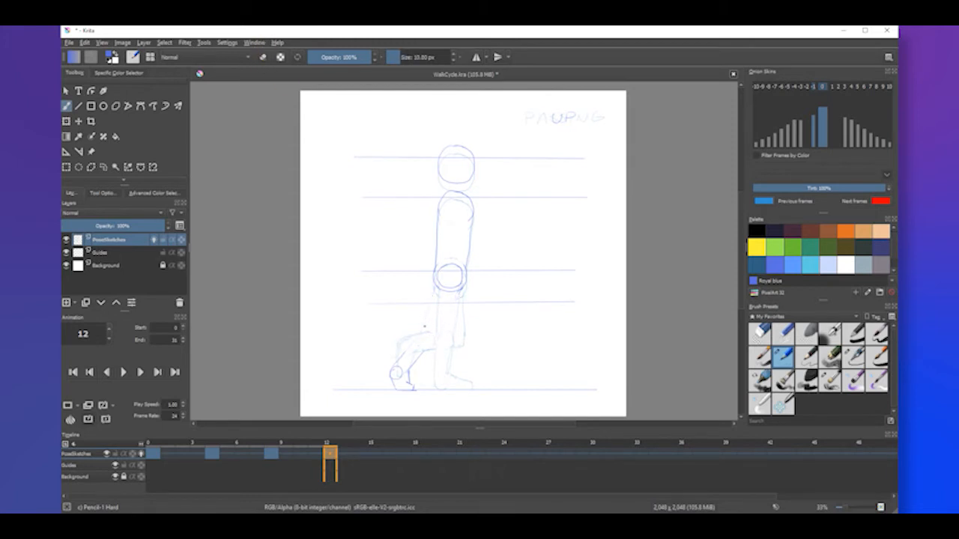
mouse_move(424, 326)
mouse_down()
mouse_move(418, 343)
mouse_move(432, 316)
mouse_move(419, 336)
mouse_up()
key(ctrl+z)
mouse_move(448, 289)
mouse_down()
mouse_move(424, 319)
mouse_move(437, 325)
mouse_move(394, 367)
mouse_up()
drag(430, 337, 403, 369)
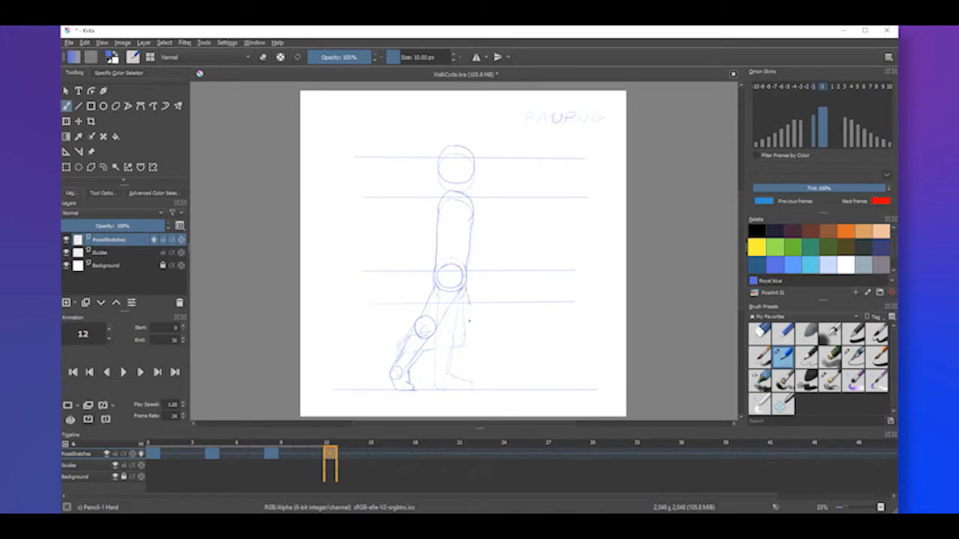
Sketch the lifted front leg of the UP pose on frame 12, with knee, ankle and downward-pointing foot, and erase the construction circles.
mouse_move(469, 321)
mouse_down()
mouse_move(458, 319)
mouse_move(467, 339)
mouse_move(473, 317)
mouse_move(445, 341)
mouse_up()
mouse_move(440, 358)
mouse_down()
mouse_move(435, 370)
mouse_move(455, 333)
mouse_move(442, 379)
mouse_move(459, 382)
mouse_up()
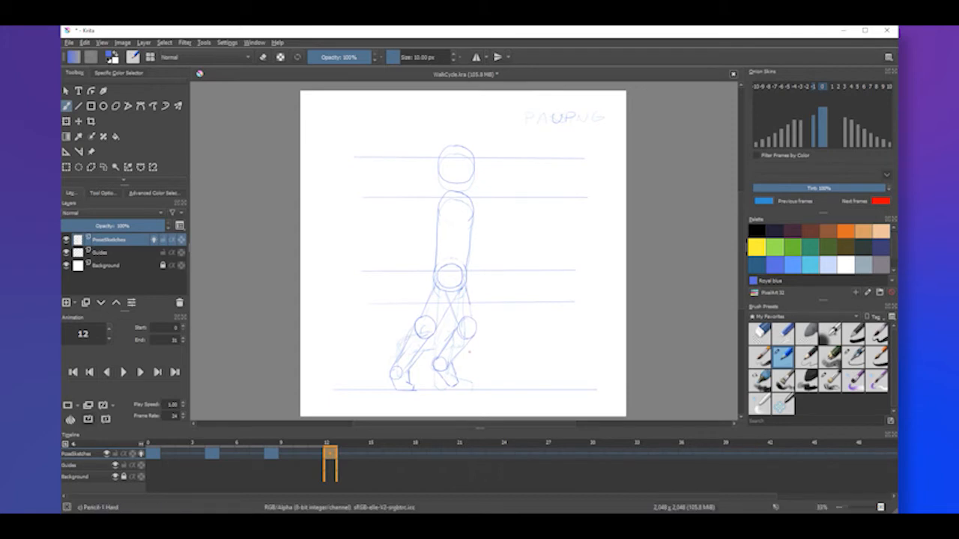
key(e)
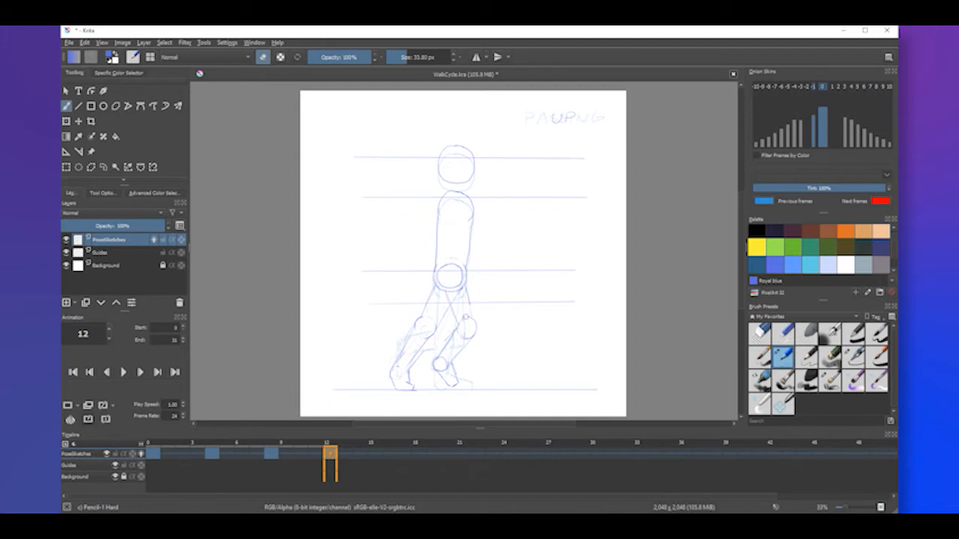
mouse_move(439, 285)
mouse_down()
mouse_move(442, 292)
mouse_move(458, 270)
mouse_move(461, 277)
mouse_up()
drag(459, 323, 445, 367)
click(263, 57)
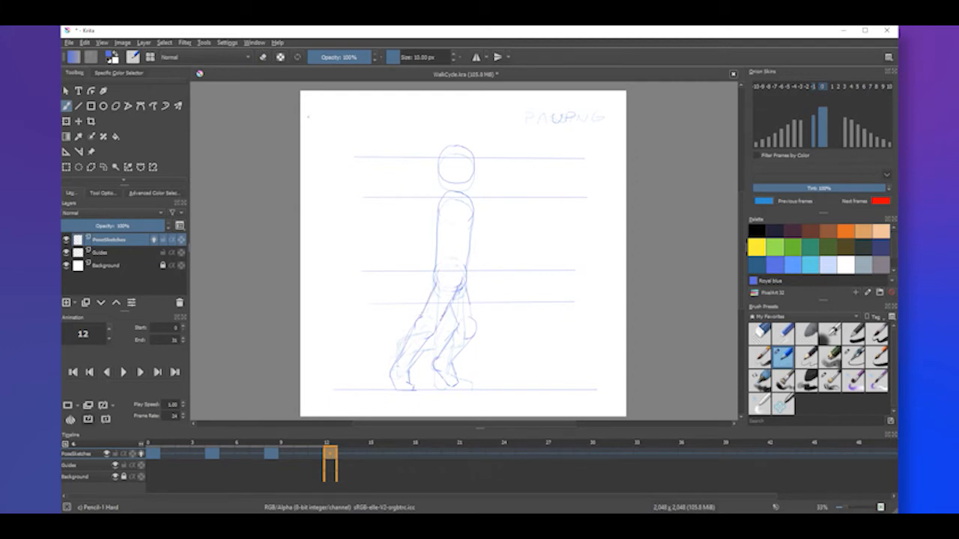
key(e)
Play back the animation to check the four leg poses, and stop it.
click(123, 372)
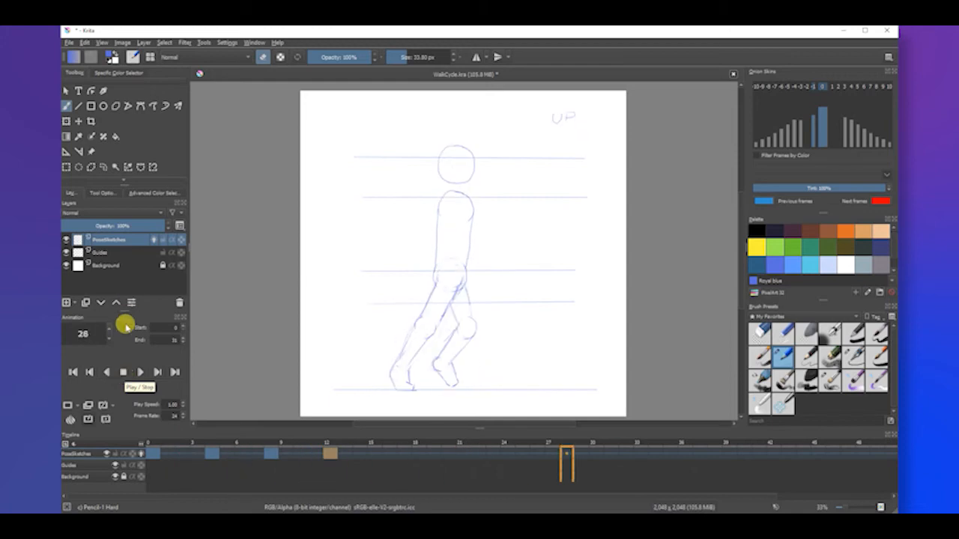
click(124, 371)
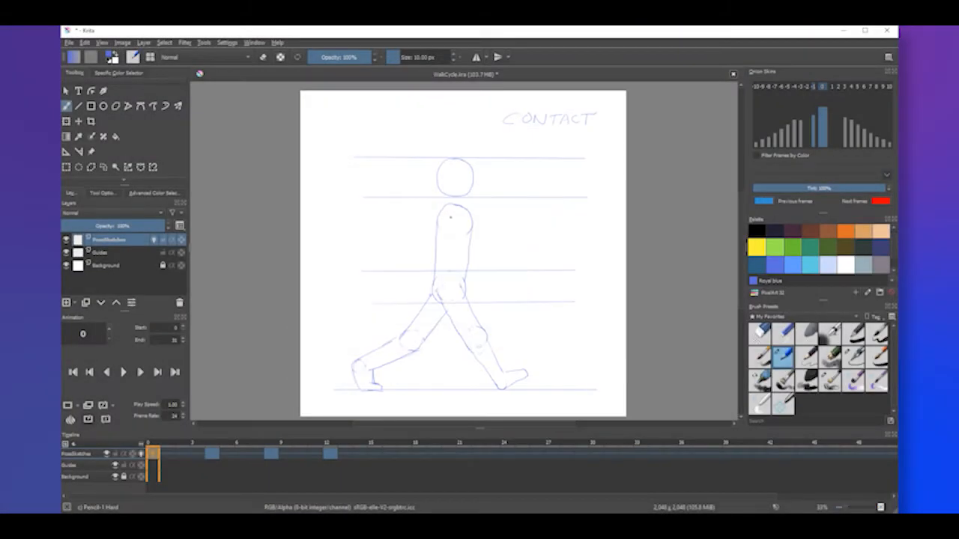
Sketch the rear arm of the CONTACT pose on frame 0, with shoulder and elbow circles, forearm, wrist and hand.
mouse_move(445, 212)
mouse_down()
mouse_move(452, 234)
mouse_move(465, 220)
mouse_move(446, 212)
mouse_up()
drag(425, 249, 413, 248)
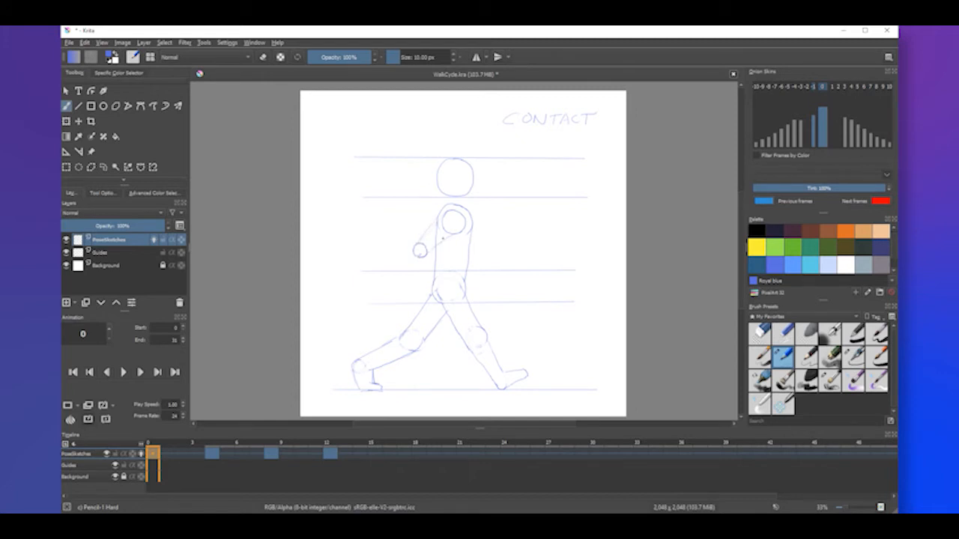
drag(412, 257, 412, 287)
mouse_move(424, 259)
mouse_down()
mouse_move(424, 288)
mouse_move(408, 313)
mouse_up()
mouse_move(474, 253)
mouse_down()
mouse_move(487, 248)
mouse_move(476, 243)
mouse_up()
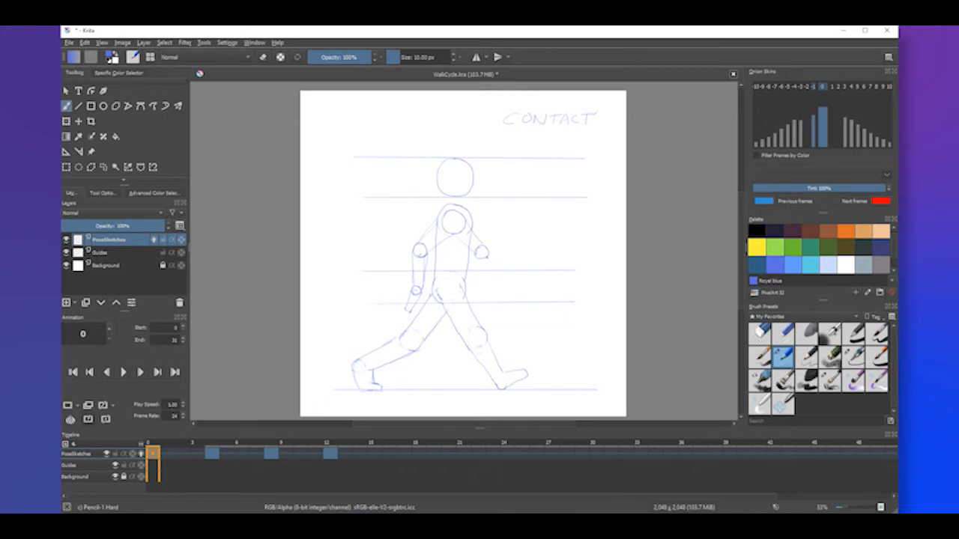
key(ctrl+z)
key(ctrl+z)
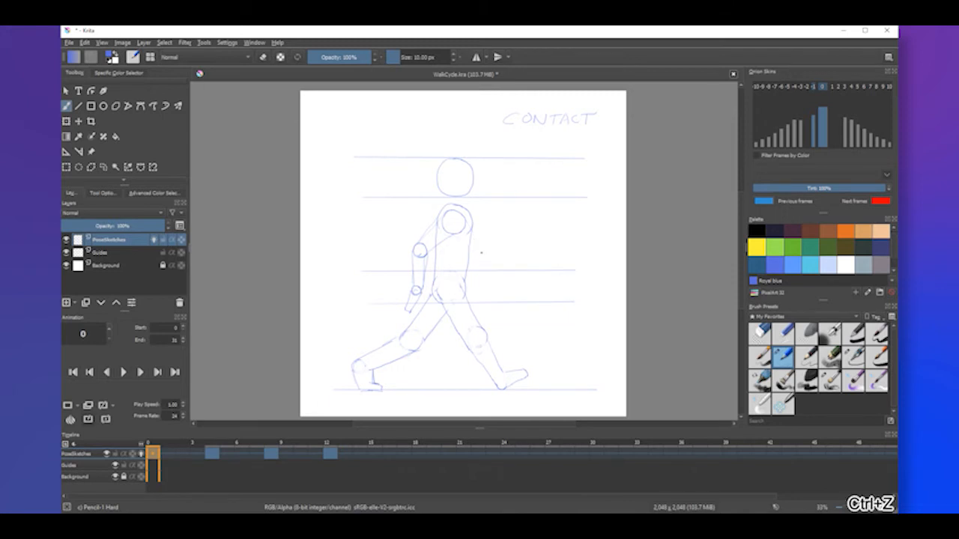
mouse_move(477, 251)
mouse_down()
mouse_move(473, 260)
mouse_move(479, 251)
mouse_up()
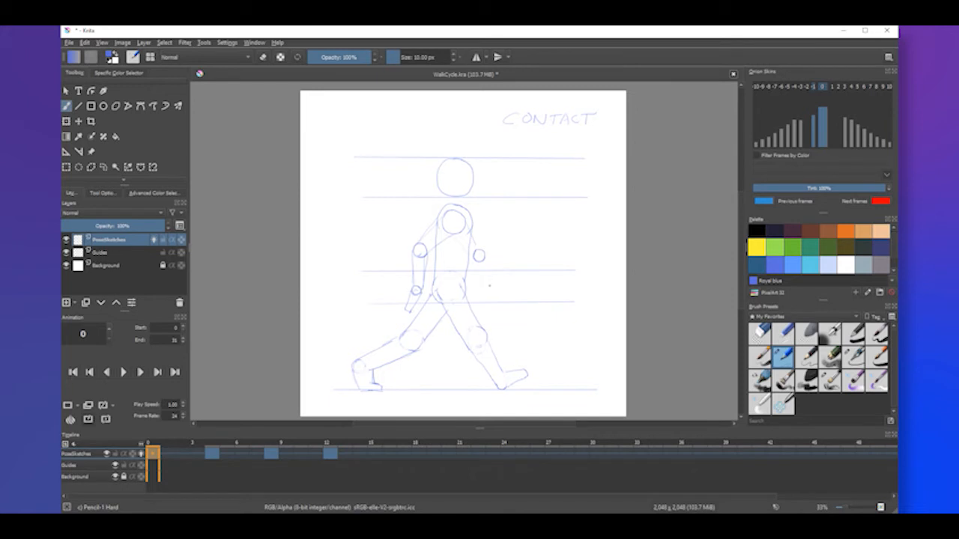
drag(489, 285, 491, 281)
key(ctrl+z)
mouse_move(496, 280)
mouse_down()
mouse_move(501, 290)
mouse_move(497, 278)
mouse_up()
mouse_move(473, 230)
mouse_down()
mouse_move(485, 249)
mouse_move(471, 256)
mouse_up()
key(ctrl+z)
key(ctrl+z)
key(ctrl+z)
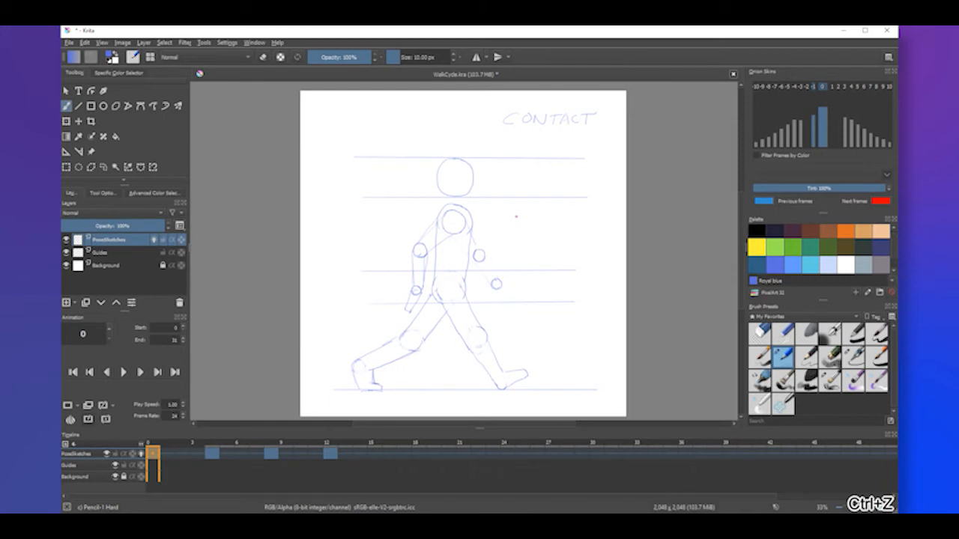
key(ctrl+z)
key(ctrl+z)
Sketch the CONTACT pose's front arm on frame 0, with the elbow at the torso's front edge, a forward wrist and a hand.
drag(465, 259, 466, 248)
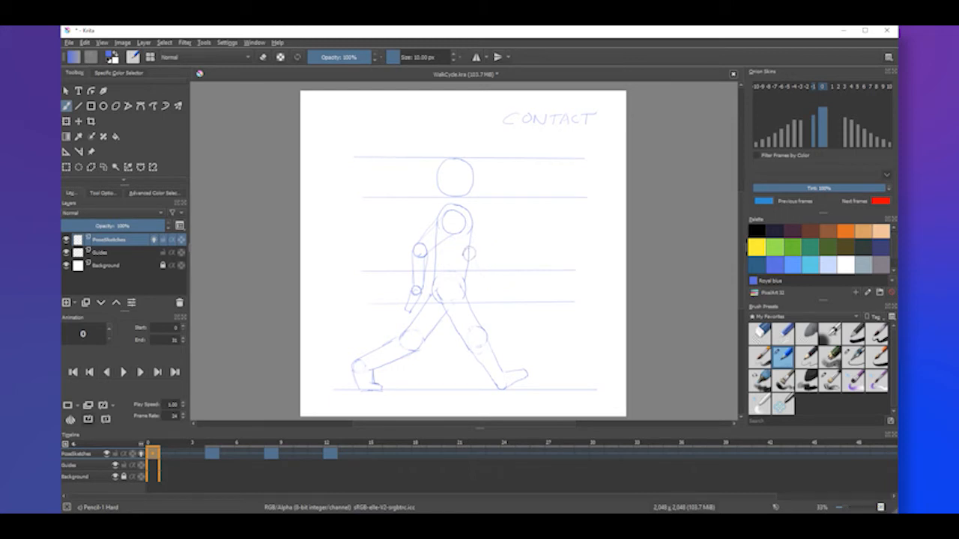
drag(489, 282, 485, 282)
drag(485, 288, 486, 306)
Erase the shoulder, elbow and wrist construction circles from both arms of the CONTACT pose on frame 0.
key(e)
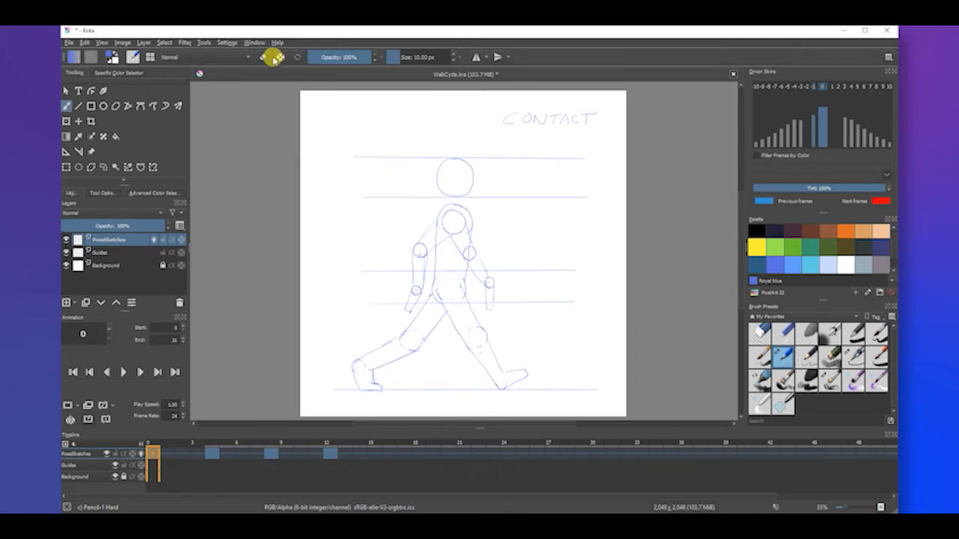
mouse_move(417, 255)
mouse_down()
mouse_move(441, 225)
mouse_move(462, 223)
mouse_up()
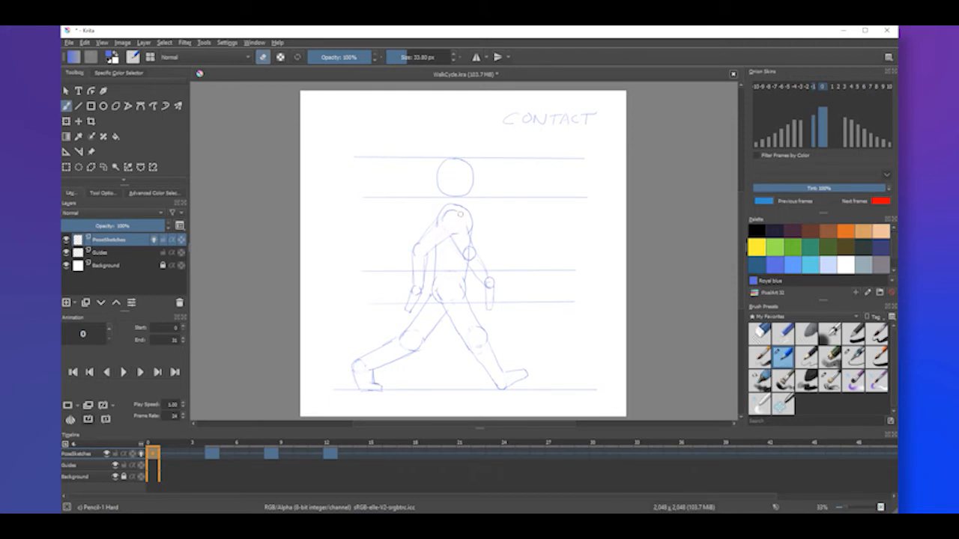
click(262, 57)
mouse_move(447, 235)
mouse_down()
mouse_move(464, 231)
mouse_move(463, 257)
mouse_move(467, 233)
mouse_move(488, 282)
mouse_up()
click(262, 57)
click(262, 56)
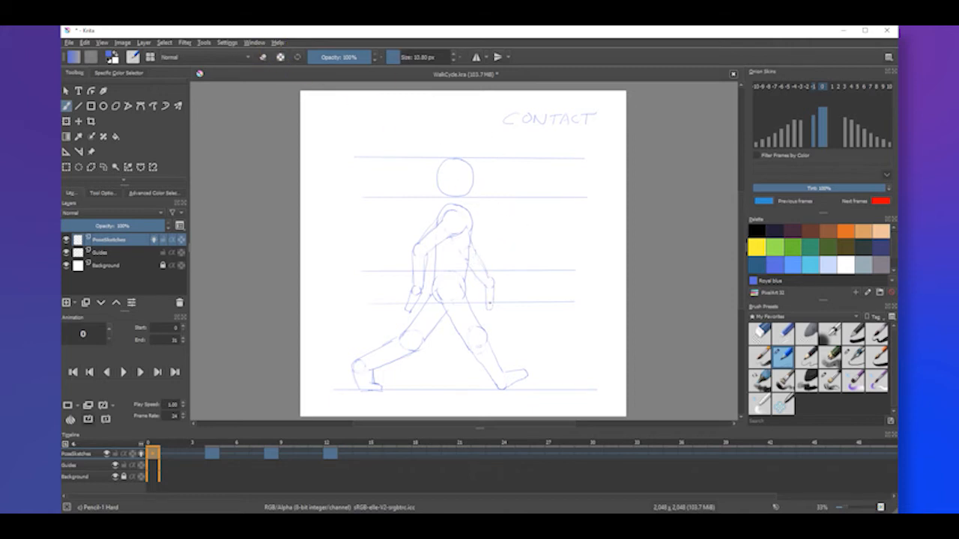
Erase the front arm's wrist and hand on frame 0 and redraw them with cleaner lines.
drag(486, 267, 491, 280)
click(262, 57)
mouse_move(489, 292)
mouse_down()
mouse_move(487, 307)
mouse_move(489, 277)
mouse_up()
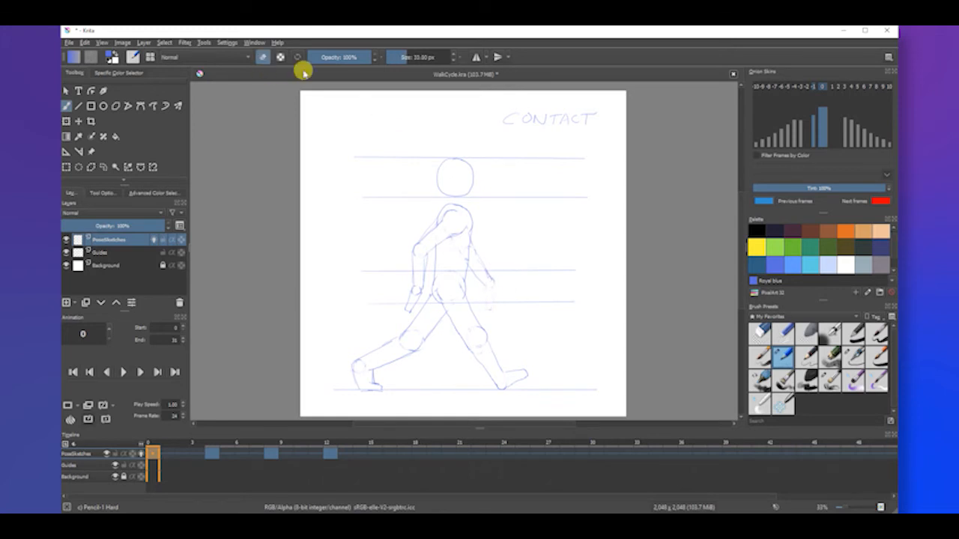
click(262, 57)
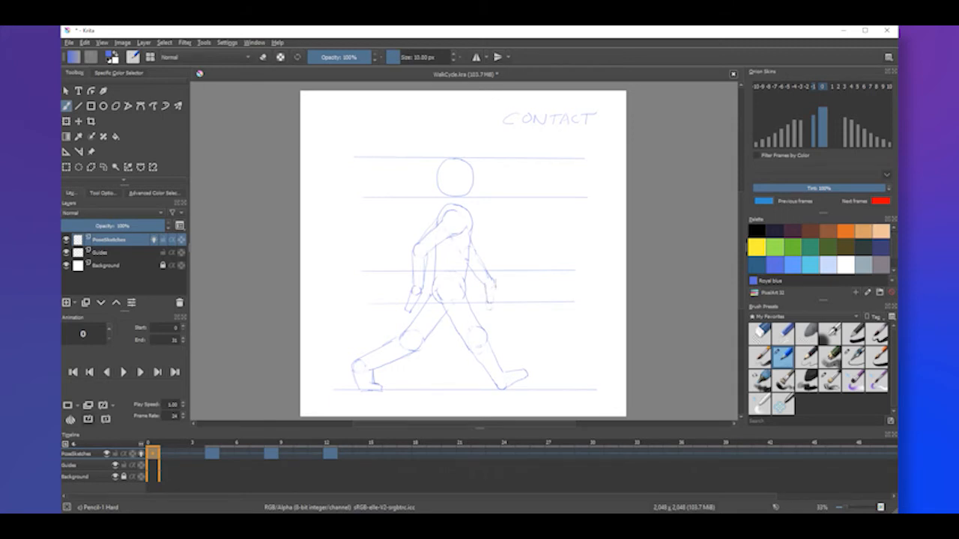
drag(494, 286, 495, 302)
mouse_move(415, 317)
mouse_down()
mouse_move(441, 318)
mouse_move(491, 319)
mouse_up()
key(ctrl+z)
Erase the CONTACT pose's whole front arm on frame 0 and redraw it with a bent elbow and a hand hanging straight down.
key(e)
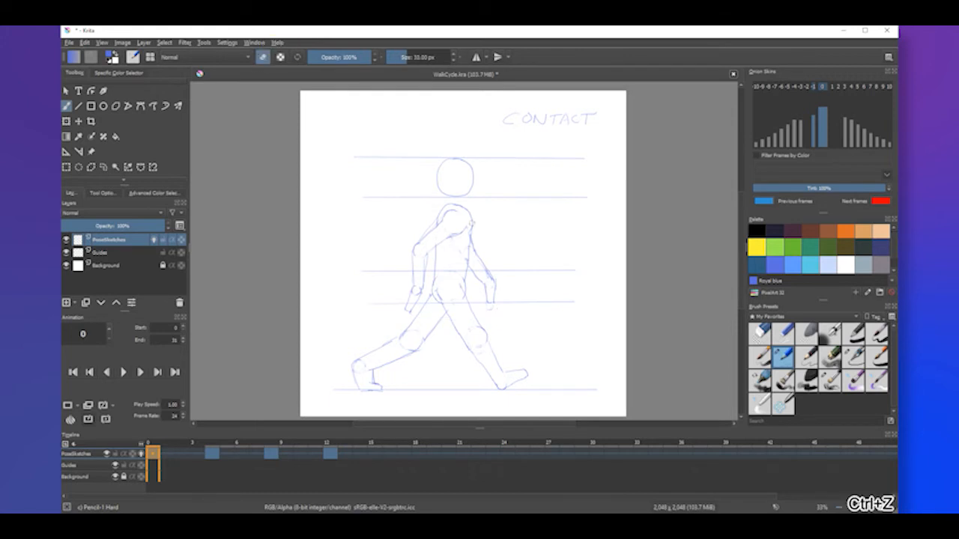
mouse_move(486, 275)
mouse_down()
mouse_move(493, 302)
mouse_move(476, 254)
mouse_up()
key(e)
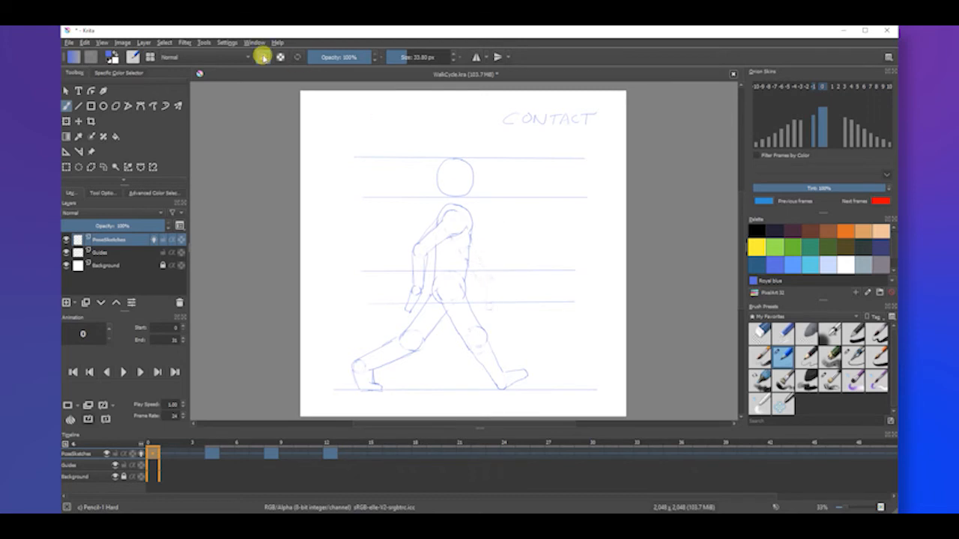
mouse_move(485, 294)
mouse_down()
mouse_move(495, 311)
mouse_move(494, 284)
mouse_move(482, 282)
mouse_move(492, 281)
mouse_up()
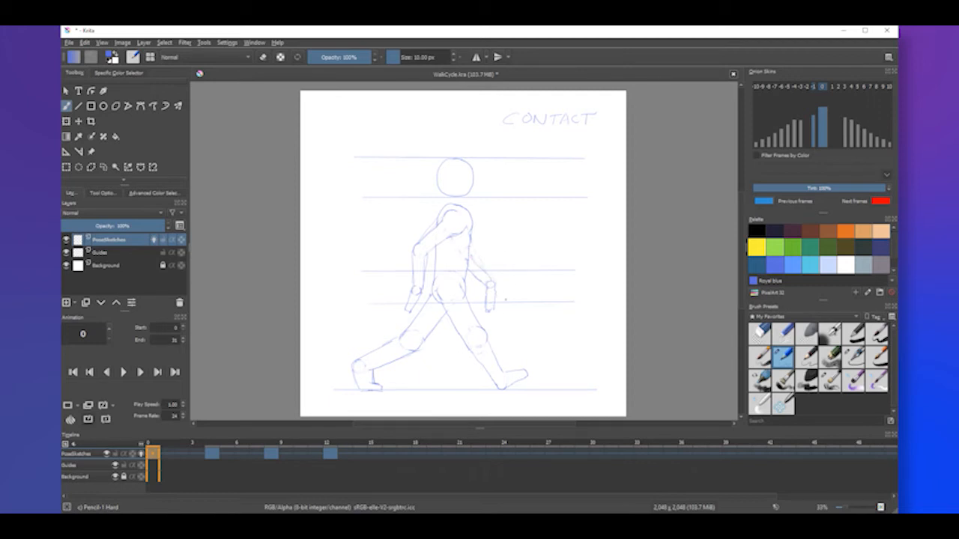
drag(487, 289, 487, 305)
key(e)
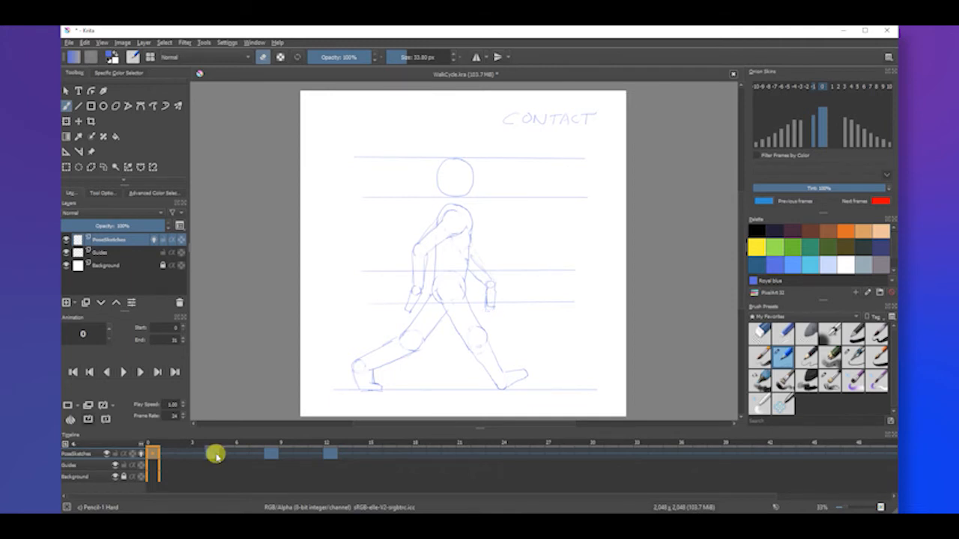
Sketch the DOWN pose's rear arm on frame 4, swung far back with shoulder, elbow and wrist circles and a backward-pointing hand.
click(212, 453)
click(263, 57)
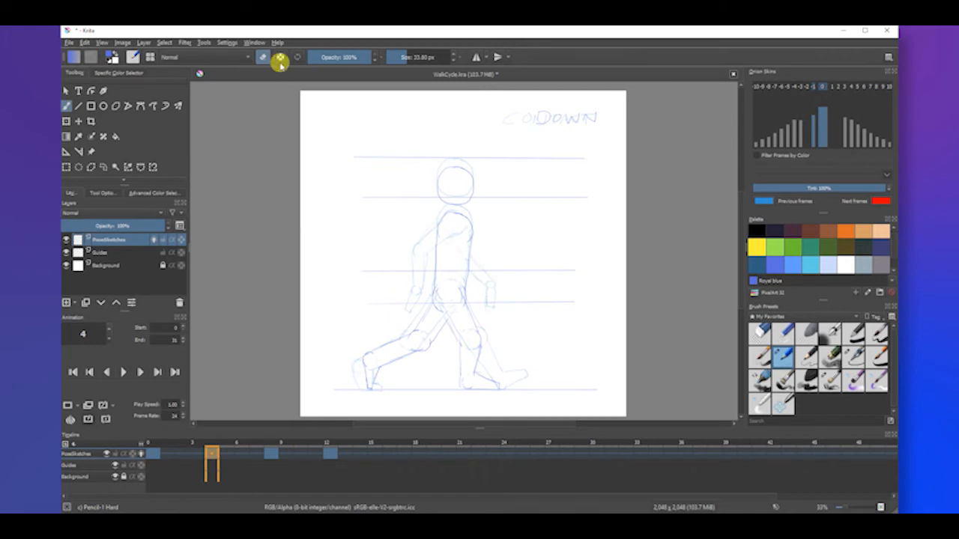
mouse_move(445, 221)
mouse_down()
mouse_move(452, 242)
mouse_move(462, 239)
mouse_move(448, 219)
mouse_up()
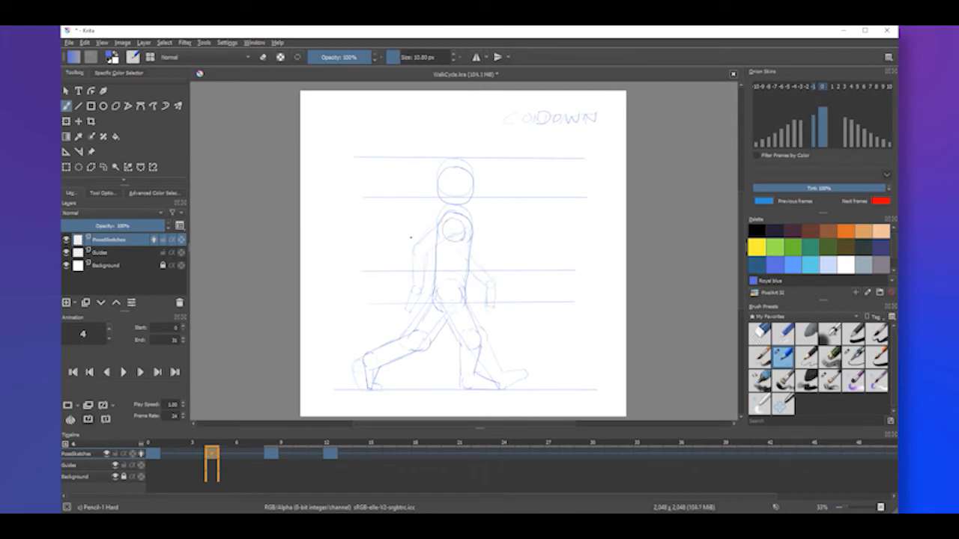
mouse_move(402, 239)
mouse_down()
mouse_move(411, 245)
mouse_move(400, 241)
mouse_up()
drag(447, 222, 423, 229)
mouse_move(382, 279)
mouse_down()
mouse_move(374, 287)
mouse_move(385, 271)
mouse_move(389, 283)
mouse_move(358, 290)
mouse_up()
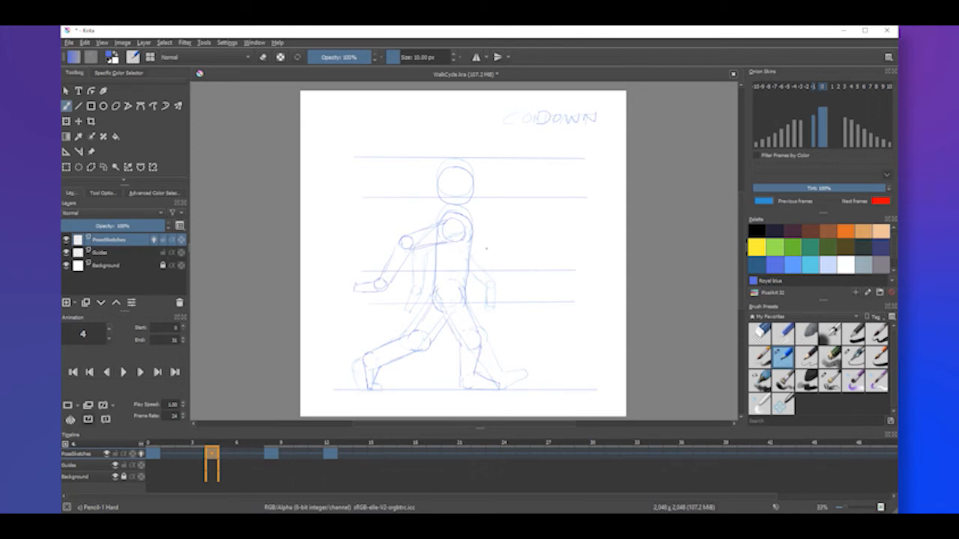
Sketch the DOWN pose's front arm on frame 4, reaching forward with hand, and replace its elbow circle with a slightly lower one.
mouse_move(490, 245)
mouse_down()
mouse_move(489, 255)
mouse_move(492, 246)
mouse_up()
drag(516, 266, 525, 269)
click(262, 57)
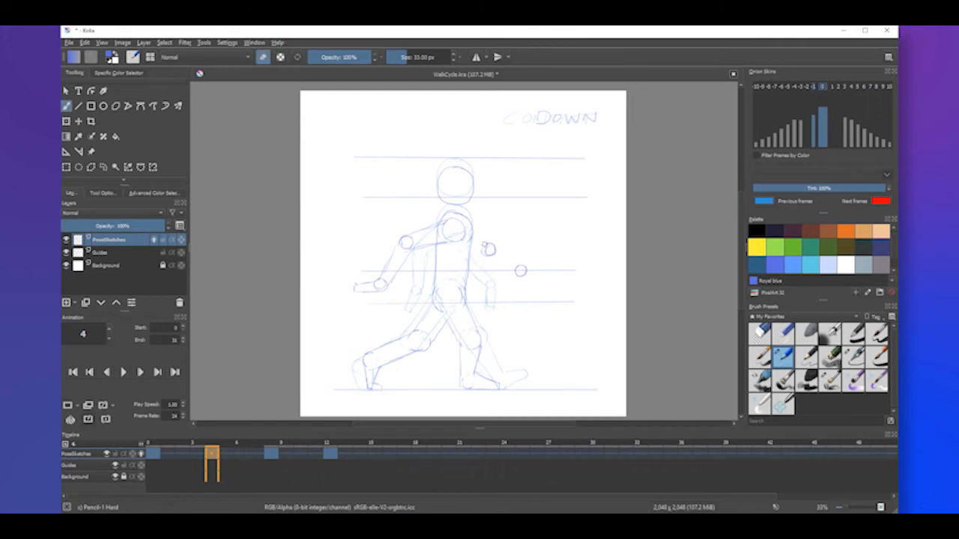
drag(487, 246, 480, 264)
click(263, 57)
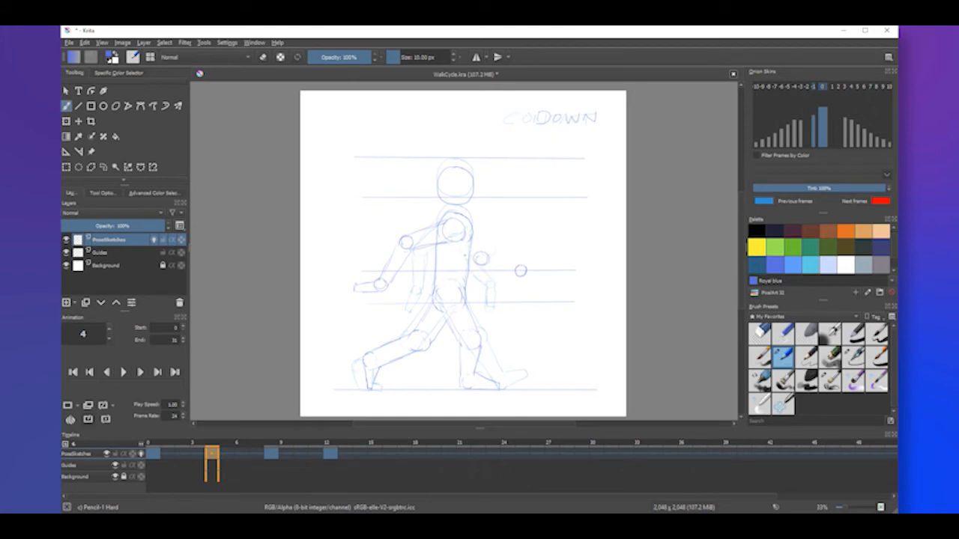
mouse_move(469, 231)
mouse_down()
mouse_move(505, 272)
mouse_move(521, 265)
mouse_move(515, 277)
mouse_up()
mouse_move(533, 282)
mouse_down()
mouse_move(543, 285)
mouse_move(535, 272)
mouse_move(544, 281)
mouse_up()
Erase the shoulder, elbow and wrist construction circles from both arms of the DOWN pose on frame 4.
click(262, 57)
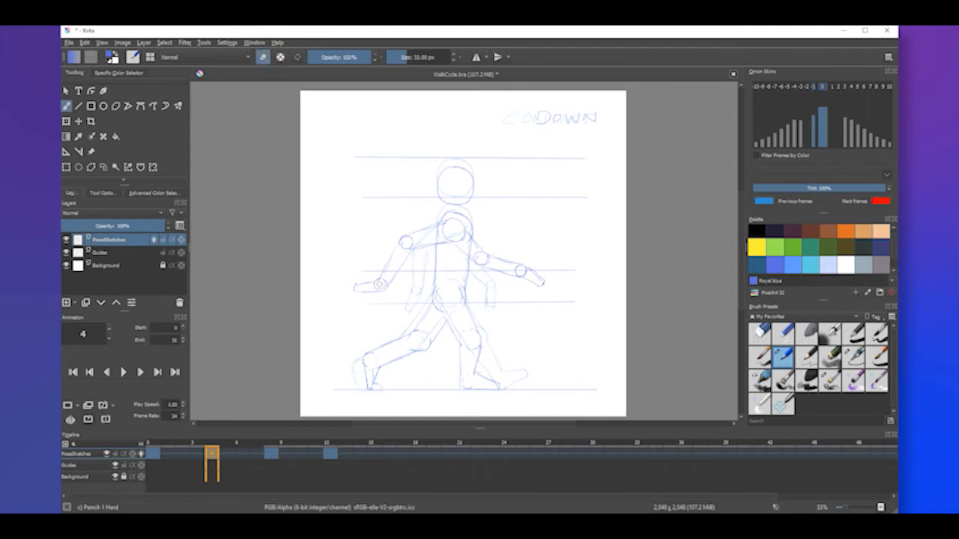
drag(403, 244, 416, 239)
drag(515, 268, 524, 269)
Sketch the PASSING pose's near arm on frame 8, hanging along the torso with shoulder, elbow and wrist circles and a hand.
click(271, 453)
key(e)
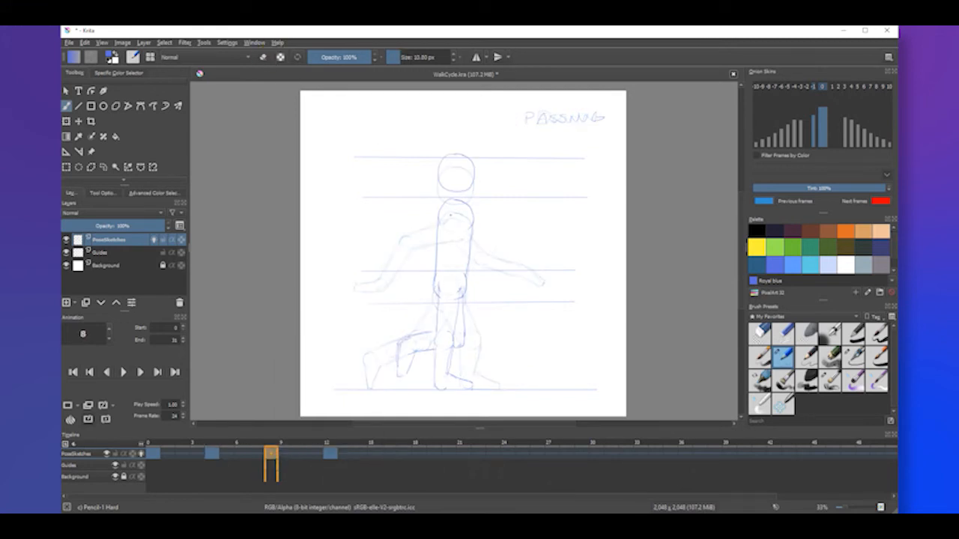
mouse_move(444, 214)
mouse_down()
mouse_move(464, 229)
mouse_move(444, 214)
mouse_move(450, 230)
mouse_up()
mouse_move(449, 254)
mouse_down()
mouse_move(455, 264)
mouse_move(450, 255)
mouse_up()
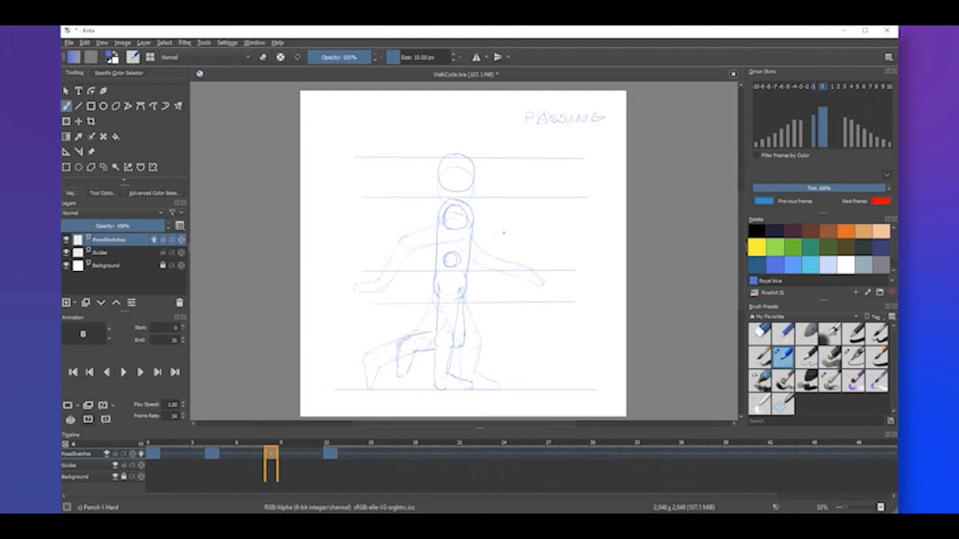
drag(450, 294, 448, 294)
drag(446, 295, 435, 310)
mouse_move(443, 261)
mouse_down()
mouse_move(442, 295)
mouse_move(452, 295)
mouse_up()
mouse_move(445, 228)
mouse_down()
mouse_move(445, 255)
mouse_move(460, 254)
mouse_up()
mouse_move(443, 301)
mouse_down()
mouse_move(435, 314)
mouse_move(444, 315)
mouse_up()
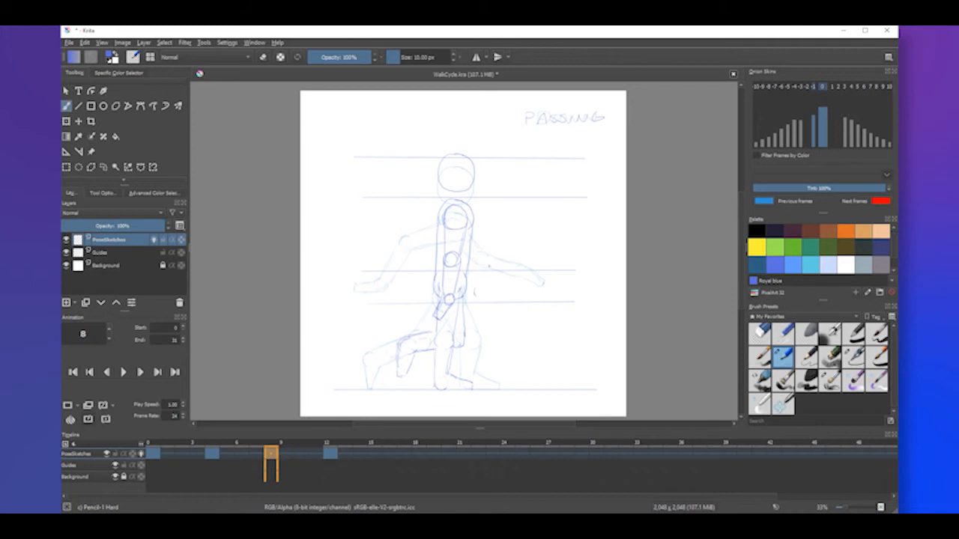
Sketch the PASSING pose's far forearm and hand in front of the torso on frame 8, and erase the arm construction circles.
mouse_move(474, 291)
mouse_down()
mouse_move(485, 287)
mouse_move(474, 291)
mouse_up()
drag(481, 296, 490, 303)
mouse_move(469, 263)
mouse_down()
mouse_move(485, 285)
mouse_move(477, 275)
mouse_move(471, 292)
mouse_up()
click(264, 56)
mouse_move(451, 238)
mouse_down()
mouse_move(448, 267)
mouse_move(451, 224)
mouse_move(462, 226)
mouse_move(445, 290)
mouse_move(449, 246)
mouse_move(475, 290)
mouse_up()
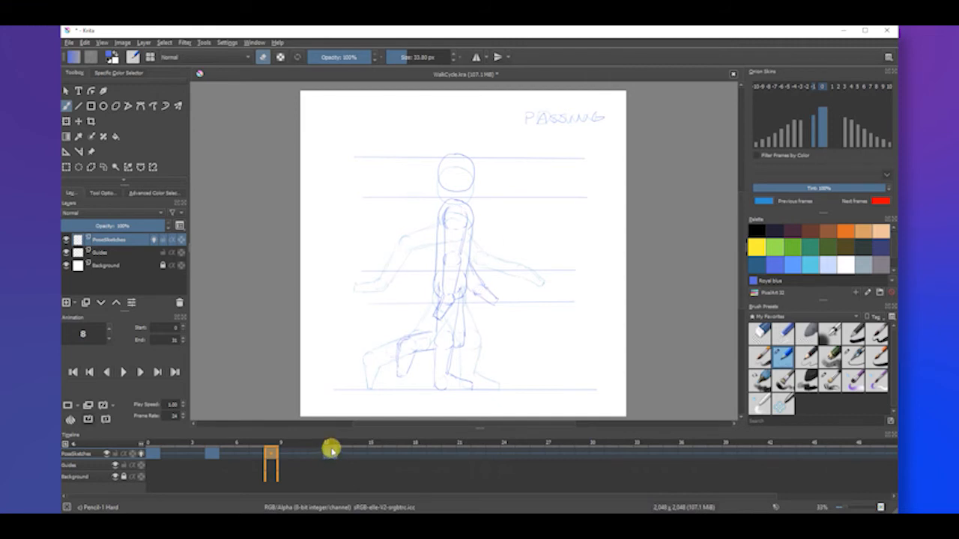
Sketch the UP pose's arms on frame 12: a front arm with slightly bent elbow and hand, and a bent rear arm behind the torso.
click(331, 454)
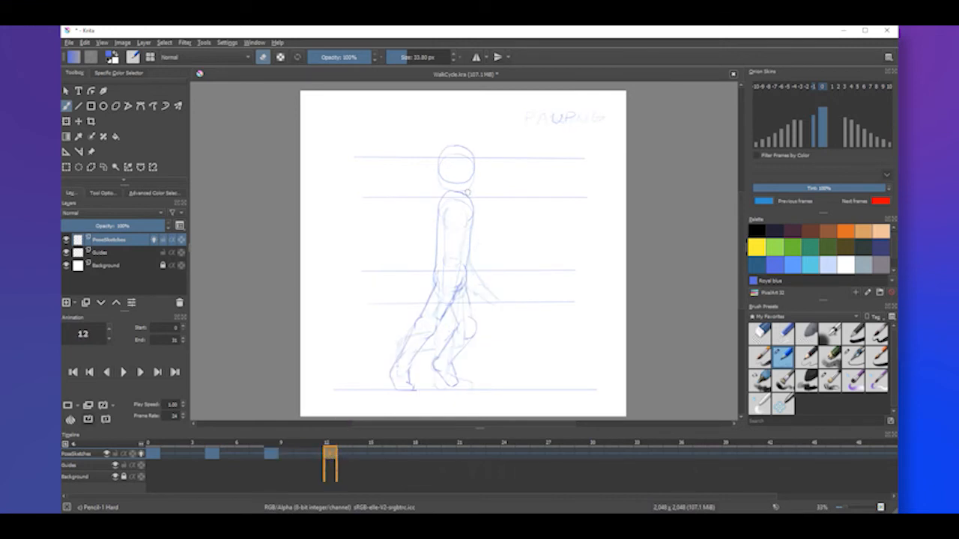
click(262, 57)
mouse_move(454, 196)
mouse_down()
mouse_move(448, 220)
mouse_move(464, 199)
mouse_move(455, 212)
mouse_up()
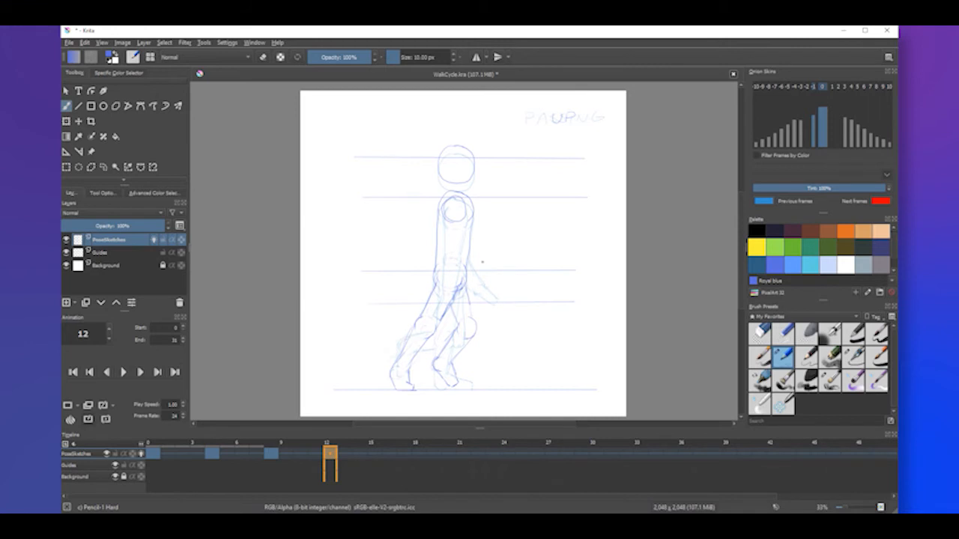
mouse_move(474, 258)
mouse_down()
mouse_move(485, 264)
mouse_move(477, 259)
mouse_up()
drag(470, 224, 480, 254)
mouse_move(500, 283)
mouse_down()
mouse_move(497, 302)
mouse_move(495, 291)
mouse_up()
drag(486, 257, 503, 281)
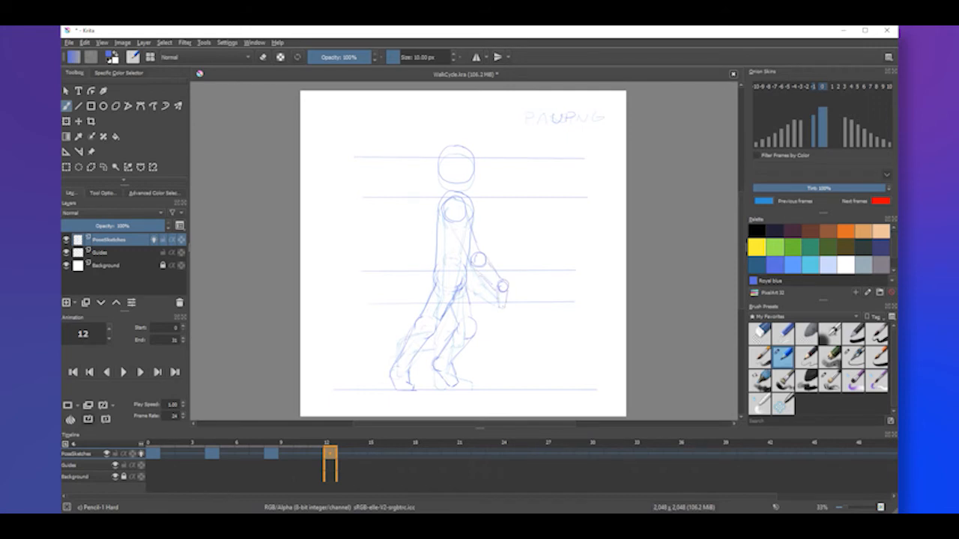
mouse_move(456, 229)
mouse_down()
mouse_move(469, 260)
mouse_move(424, 260)
mouse_move(419, 250)
mouse_move(430, 259)
mouse_up()
mouse_move(431, 224)
mouse_down()
mouse_move(420, 250)
mouse_move(433, 284)
mouse_move(437, 270)
mouse_up()
Erase the front arm's construction circles on frame 12, touch up its outline, and play back the animation.
key(e)
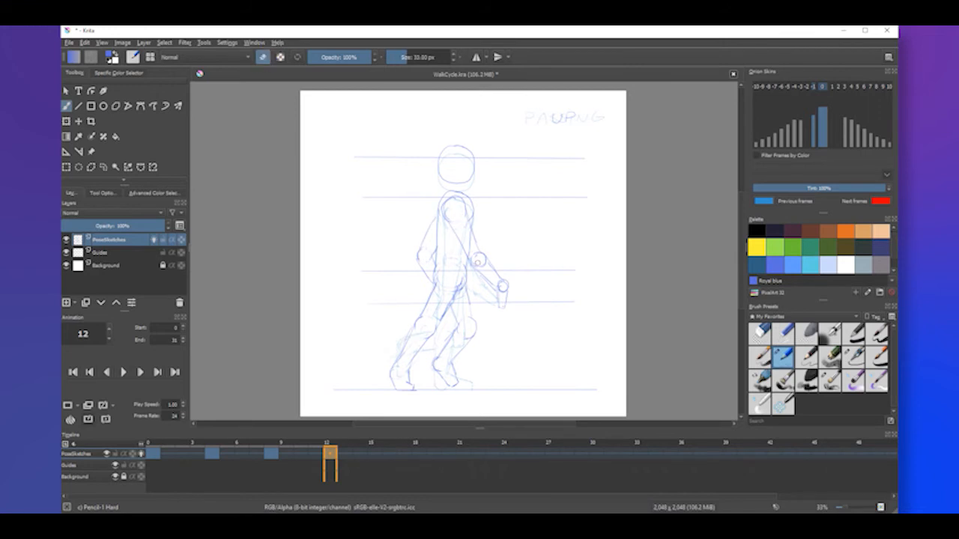
drag(478, 262, 498, 285)
key(e)
drag(473, 238, 479, 250)
click(123, 371)
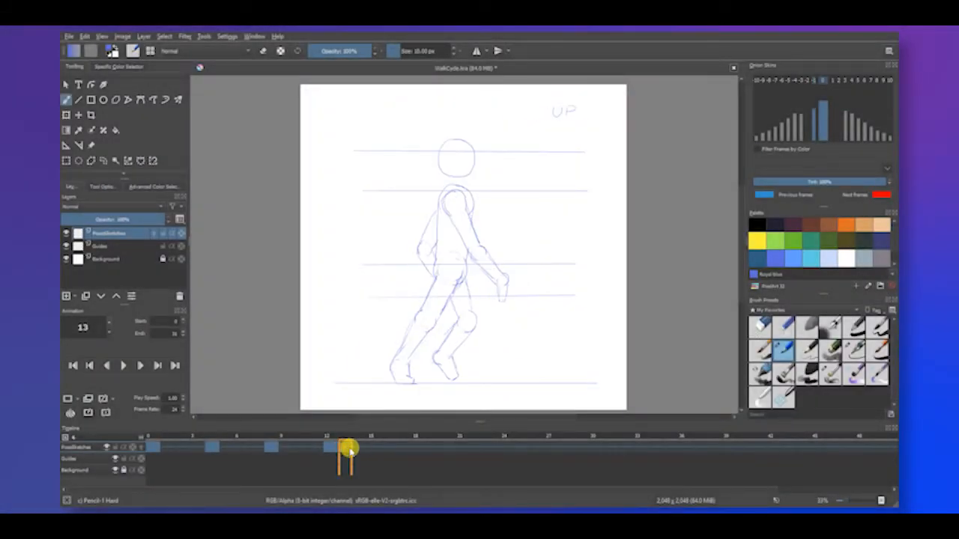
Paste a copy of the CONTACT keyframe at frame 16.
click(381, 448)
right_click(387, 447)
click(456, 403)
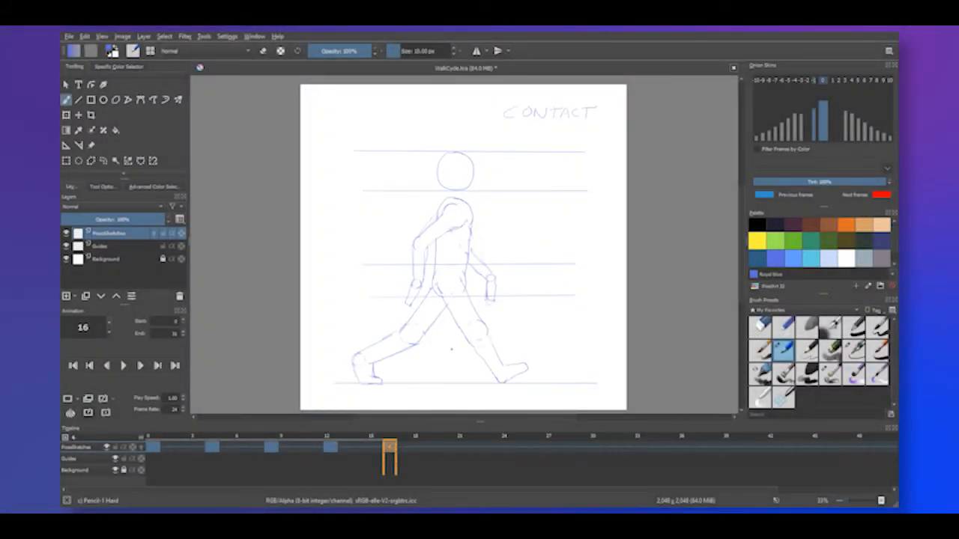
Copy the DOWN keyframe from frame 4 and paste it at frame 20.
click(213, 448)
right_click(214, 448)
click(270, 361)
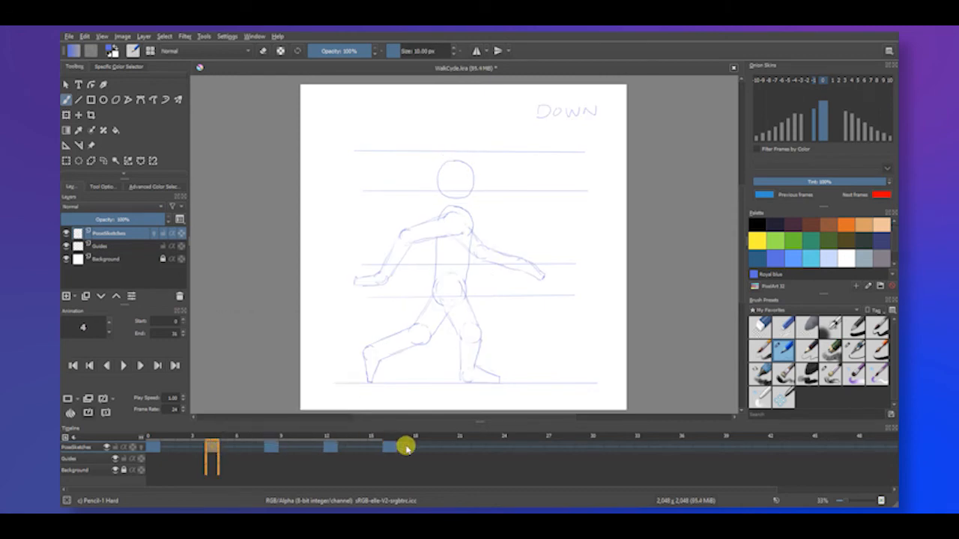
click(427, 448)
click(448, 447)
right_click(448, 448)
click(487, 370)
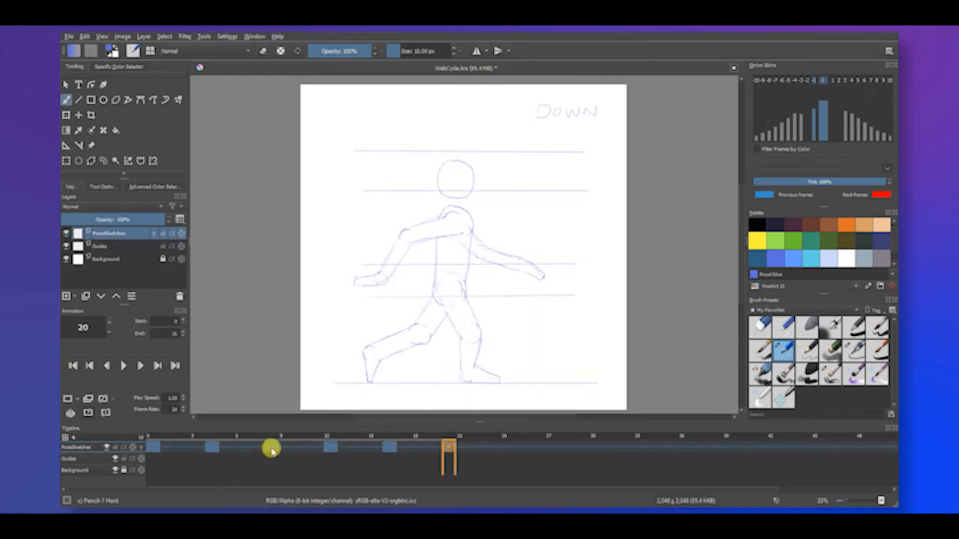
Copy the PASSING keyframe from frame 8 and paste it at frame 24.
click(270, 448)
right_click(270, 448)
click(338, 377)
click(465, 448)
click(507, 448)
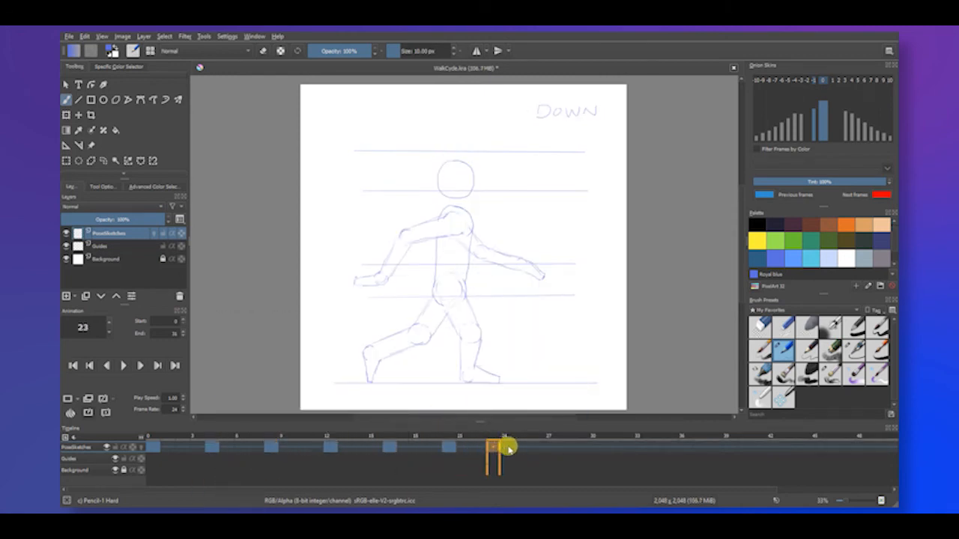
right_click(506, 448)
click(555, 361)
Copy the UP keyframe from frame 12 and paste it at frame 28.
click(327, 447)
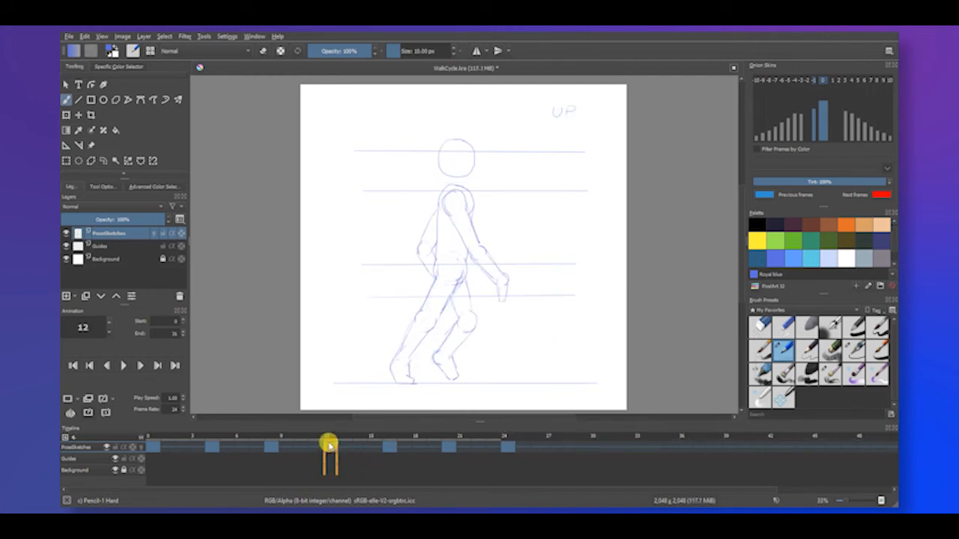
right_click(327, 447)
click(385, 397)
click(540, 447)
click(566, 447)
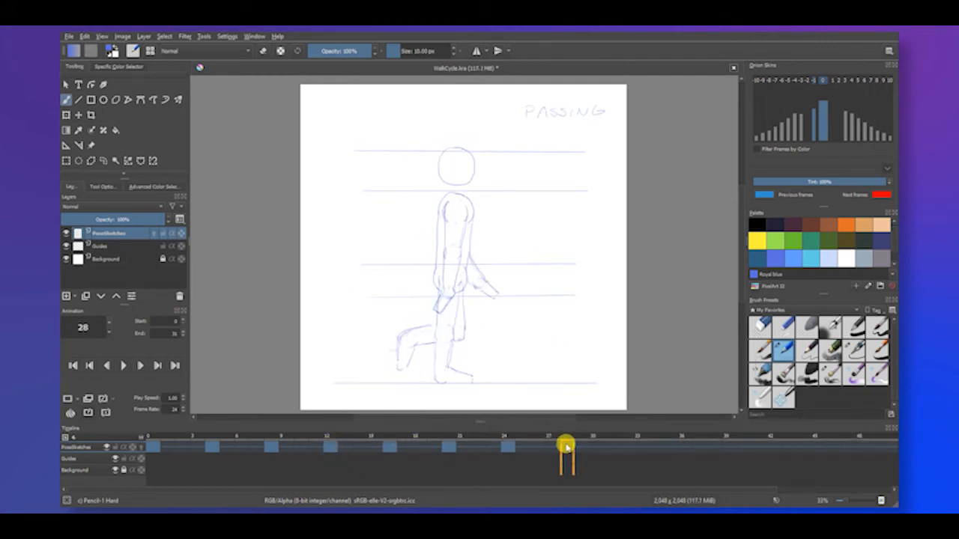
right_click(566, 448)
click(623, 357)
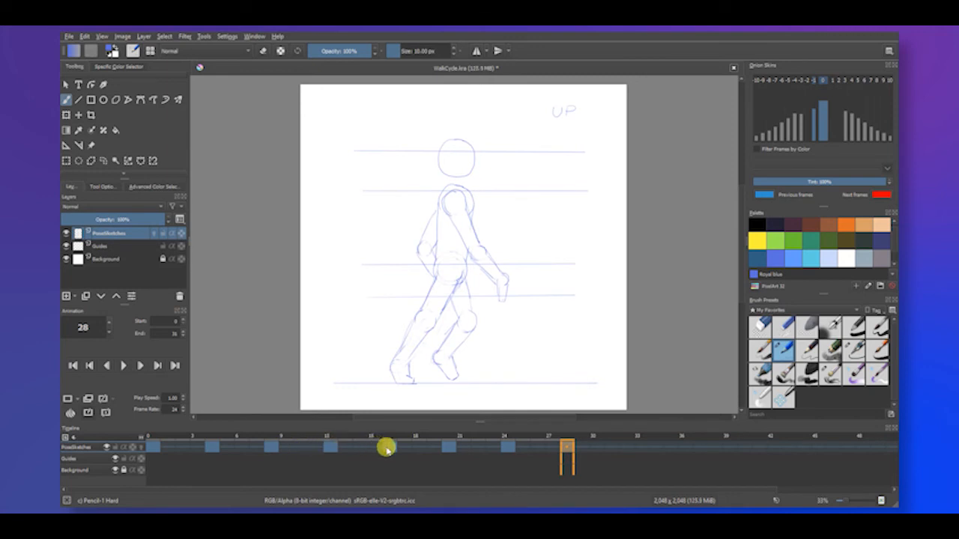
On frame 16, erase the rear arm's lines over the torso and redraw the forward arm in front of the body.
click(389, 447)
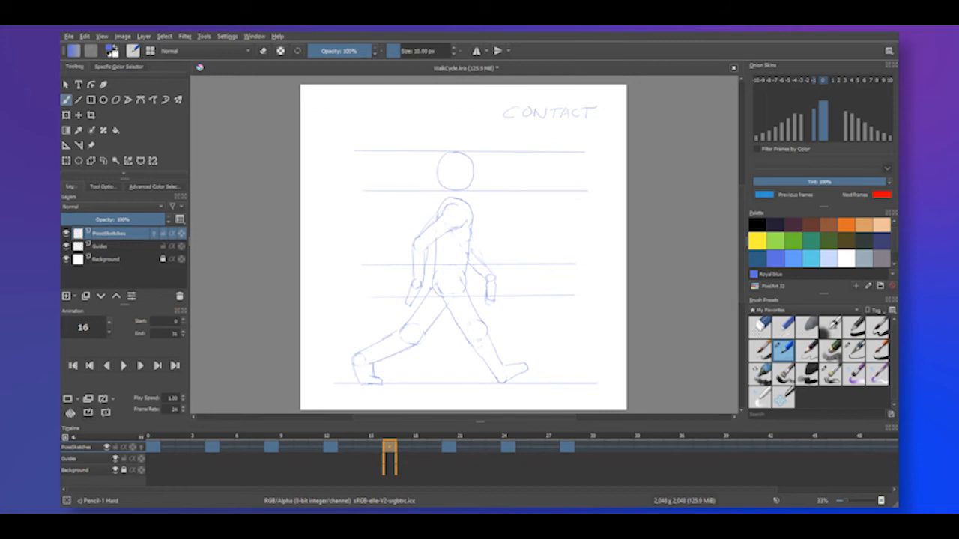
click(262, 51)
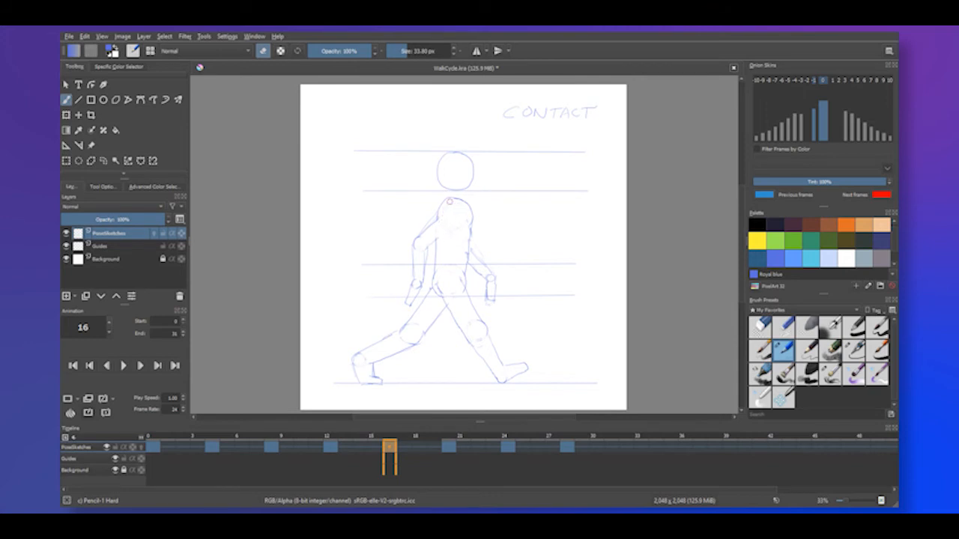
click(263, 51)
drag(445, 211, 452, 239)
mouse_move(446, 205)
mouse_down()
mouse_move(464, 201)
mouse_move(449, 236)
mouse_up()
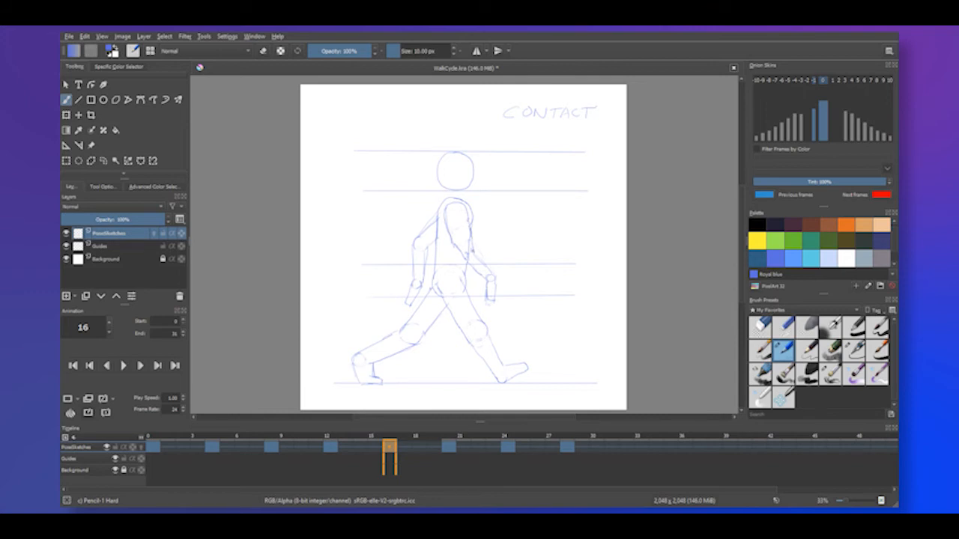
mouse_move(484, 259)
mouse_down()
mouse_move(493, 271)
mouse_move(485, 277)
mouse_up()
key(e)
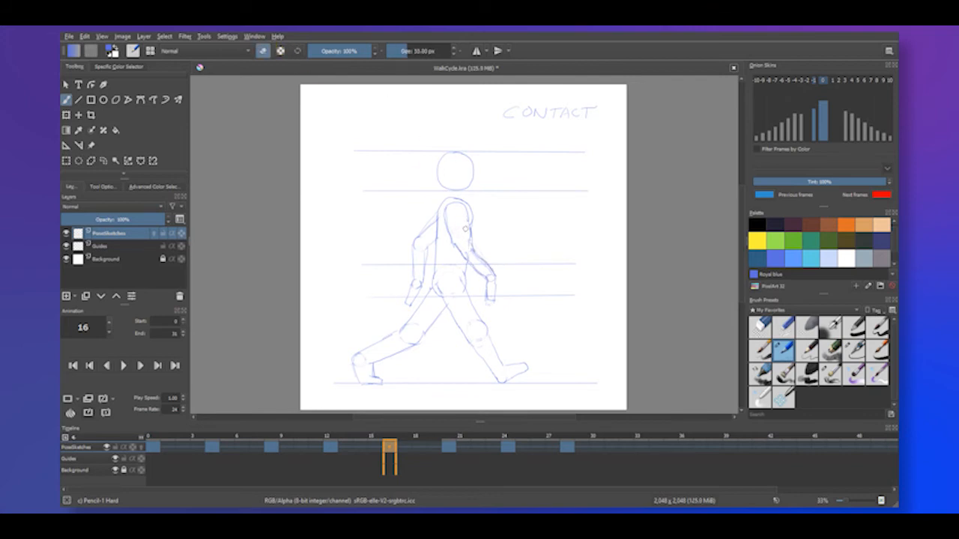
drag(465, 229, 466, 241)
On frame 20, erase the rear arm's shoulder lines and draw the forward arm's shoulder over the torso.
click(444, 442)
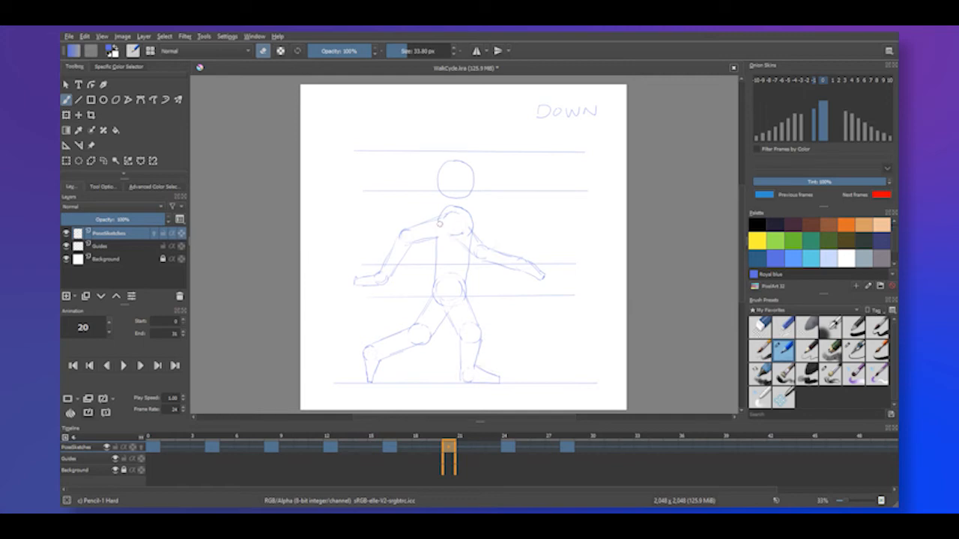
click(263, 50)
mouse_move(447, 227)
mouse_down()
mouse_move(459, 242)
mouse_move(473, 233)
mouse_up()
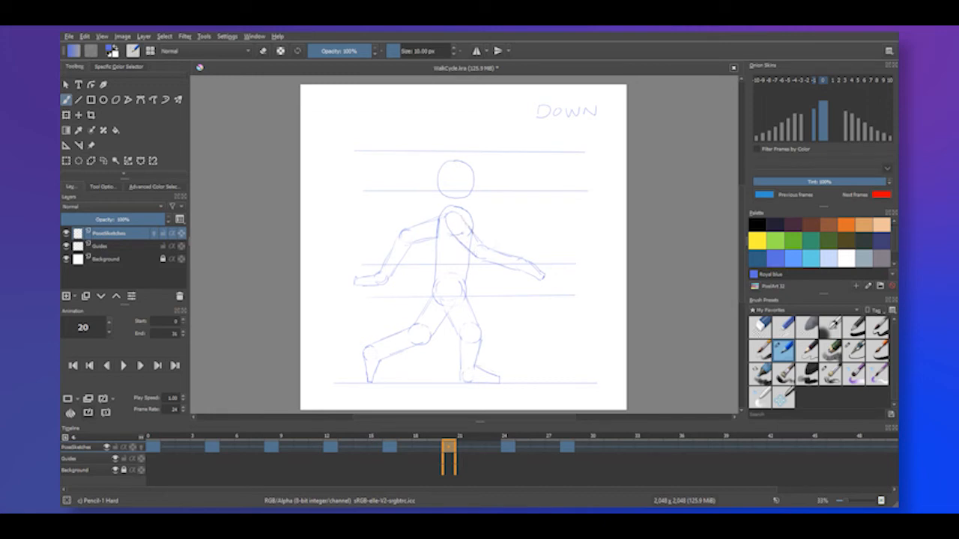
click(262, 51)
On frame 24, erase the near forearm and hand, and connect the forward-reaching forearm to the elbow in front of the body.
click(507, 447)
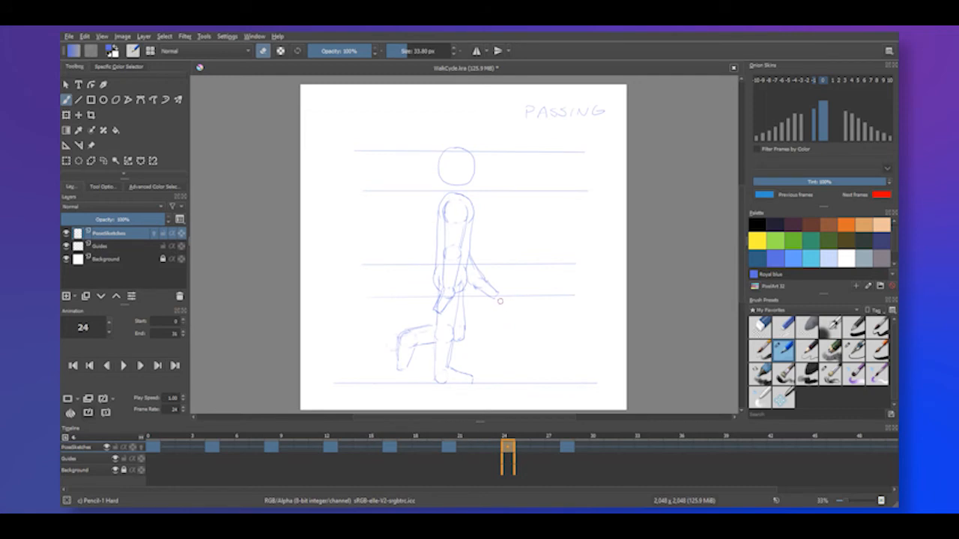
click(264, 51)
click(262, 50)
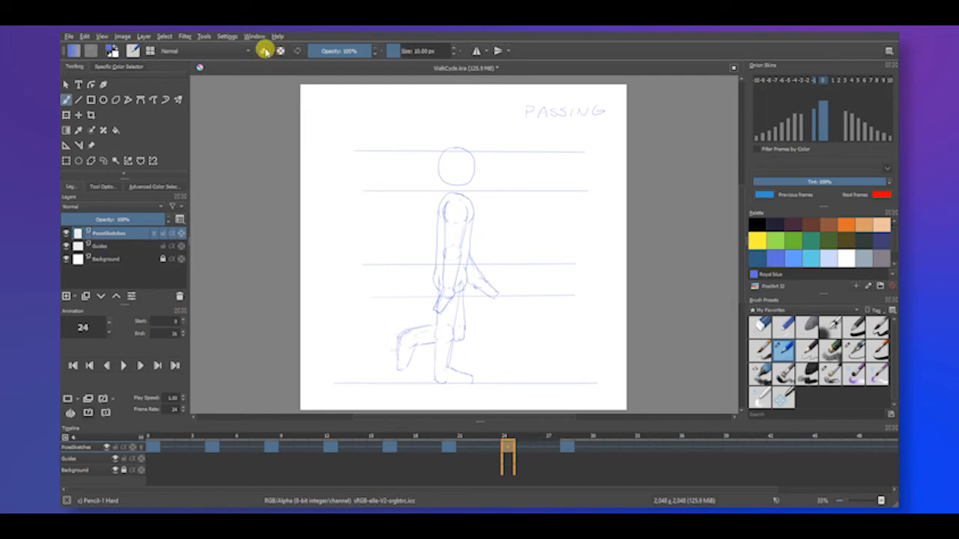
mouse_move(444, 292)
mouse_down()
mouse_move(451, 303)
mouse_move(445, 271)
mouse_move(456, 269)
mouse_up()
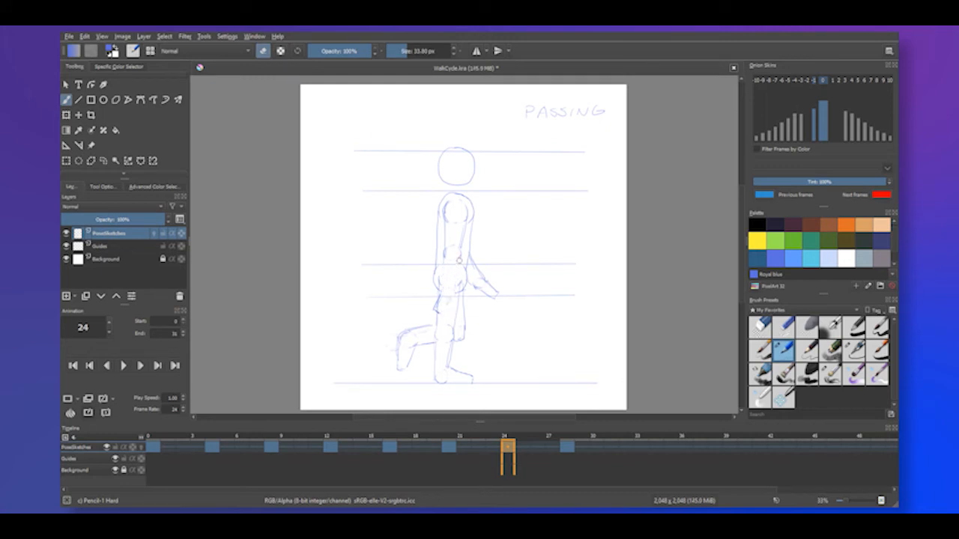
click(263, 50)
mouse_move(453, 263)
mouse_down()
mouse_move(473, 286)
mouse_move(471, 263)
mouse_up()
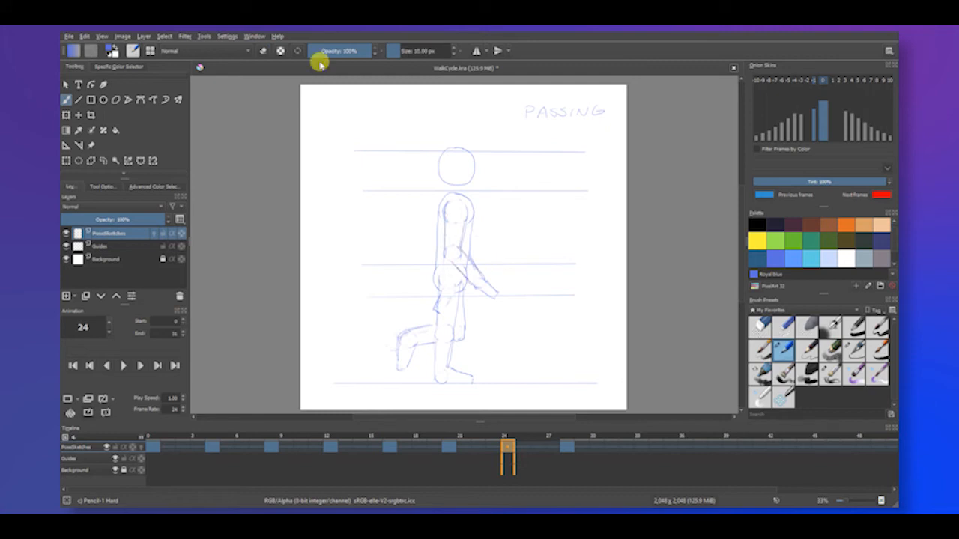
click(263, 50)
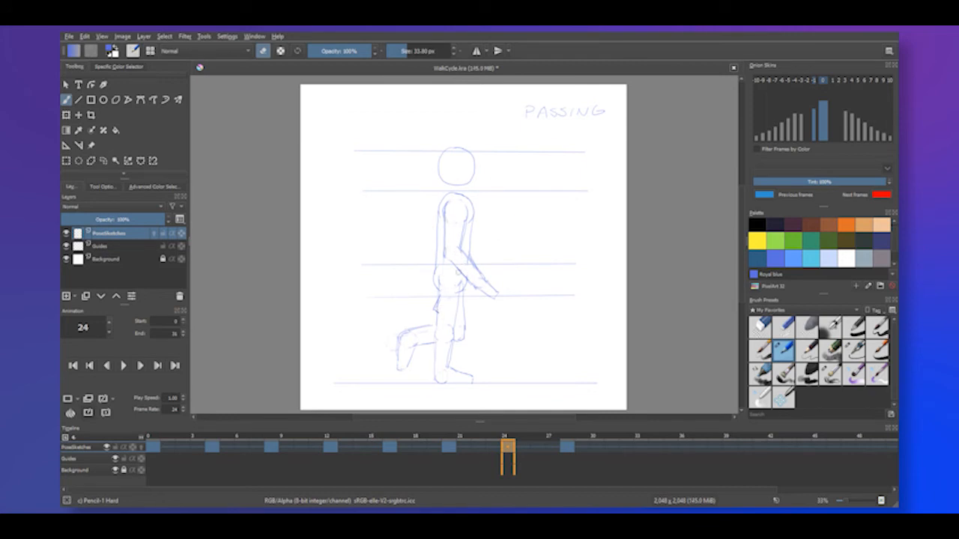
On frame 28, erase the forward arm's upper-arm lines over the torso.
click(567, 447)
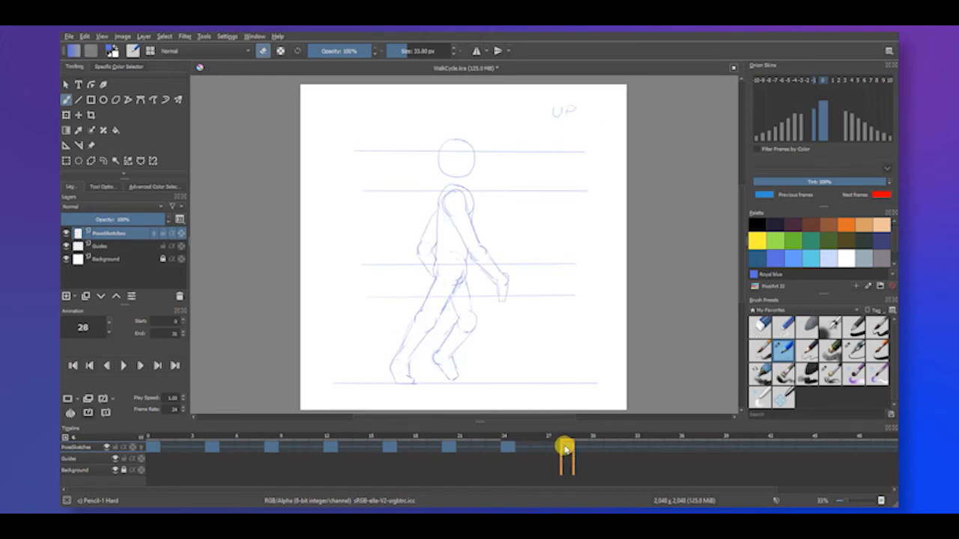
click(262, 50)
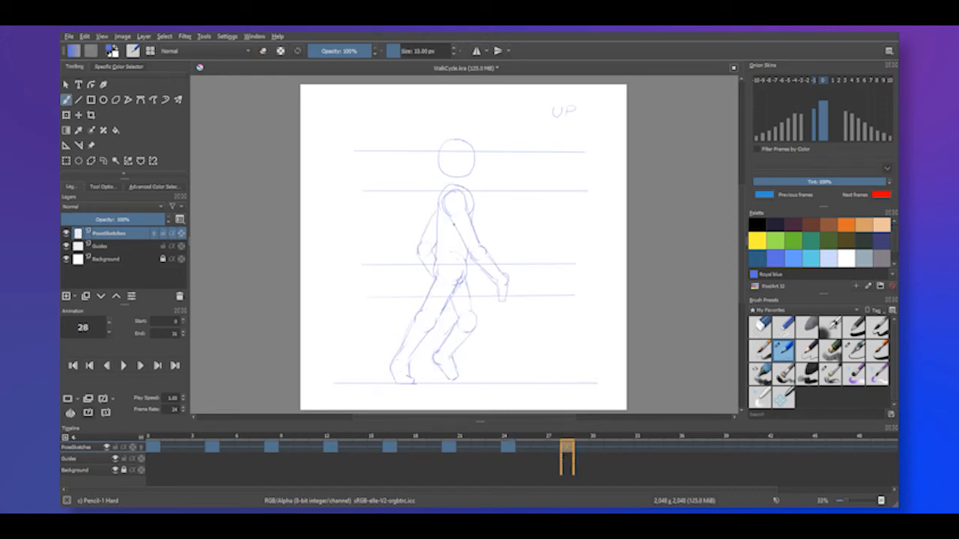
click(262, 50)
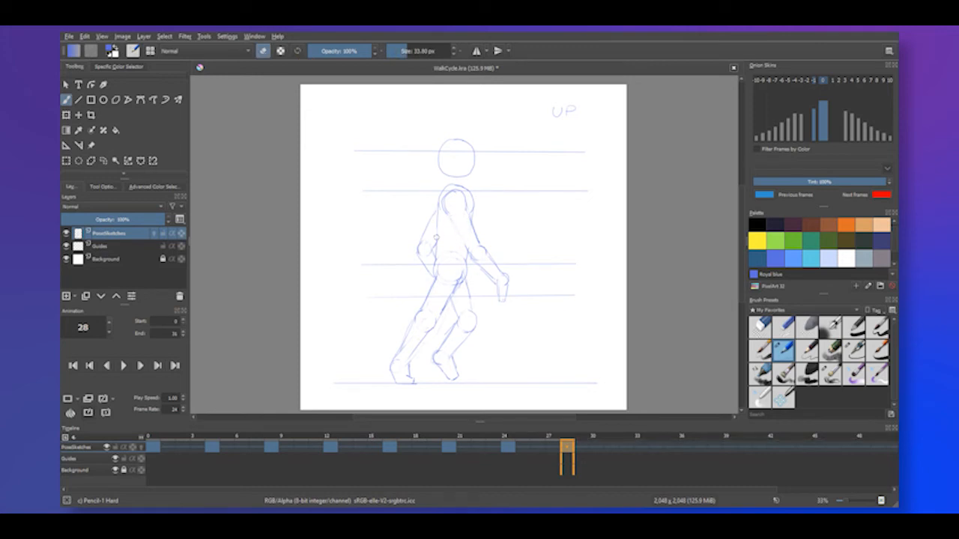
drag(445, 216, 443, 202)
Draw the rear arm and its hand in front of the torso on frame 28, erasing the leg lines behind the hand.
click(262, 51)
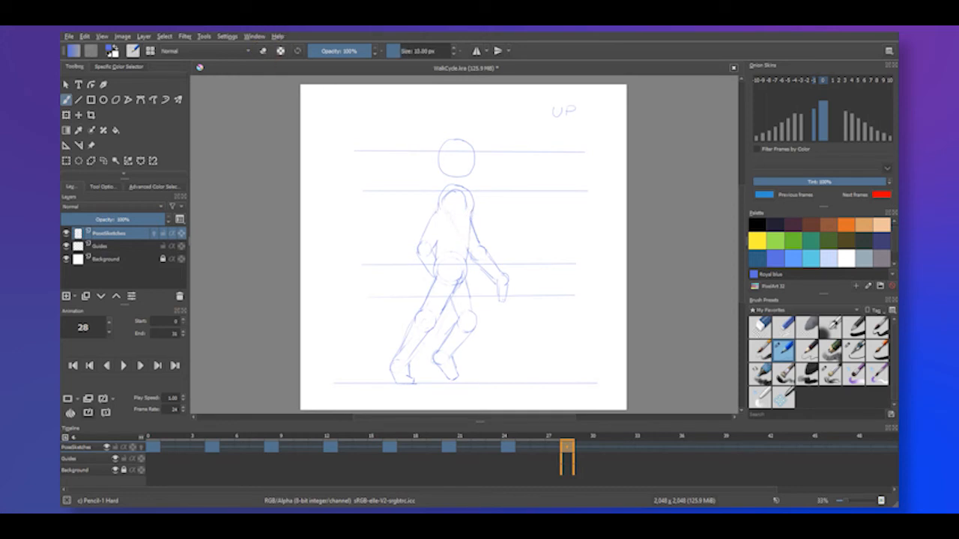
drag(458, 216, 443, 233)
drag(450, 281, 446, 279)
drag(444, 261, 439, 277)
key(e)
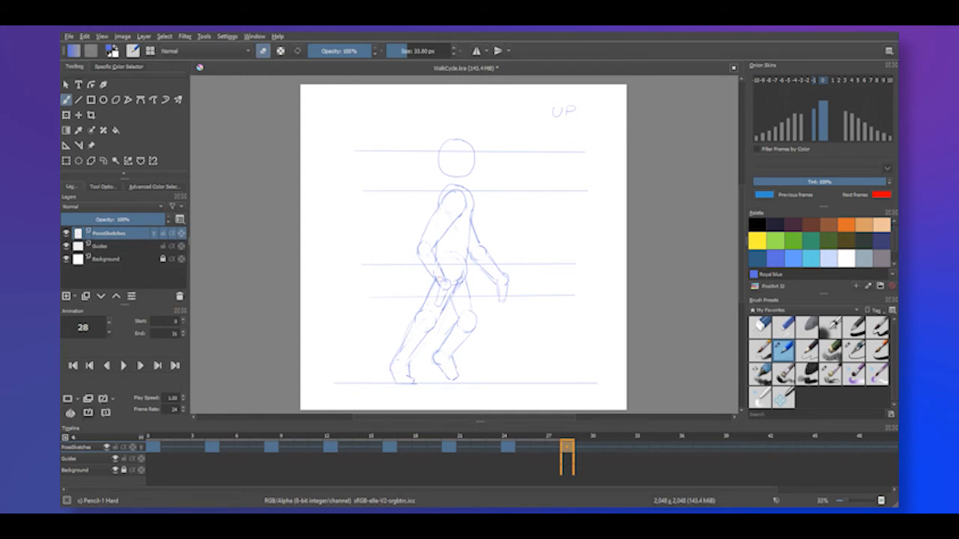
drag(444, 278, 444, 286)
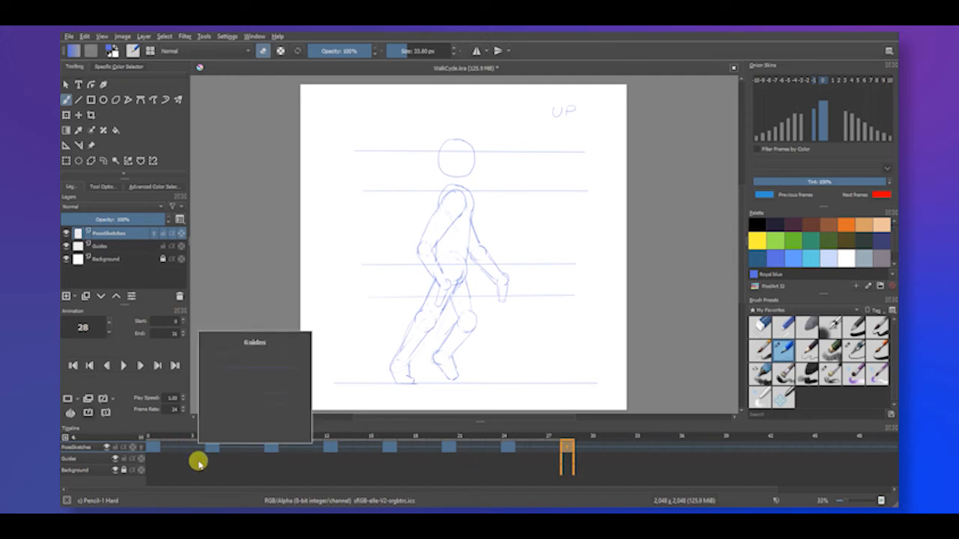
On frame 16, redraw the hip so the rear leg overlaps the forward leg, and clean up the construction lines.
click(389, 447)
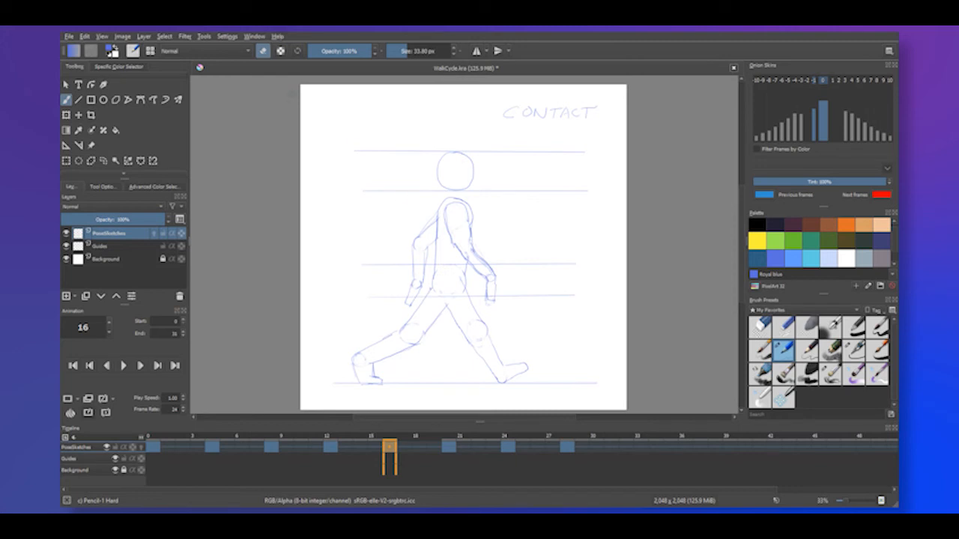
key(e)
drag(435, 282, 427, 295)
key(e)
click(341, 448)
click(390, 448)
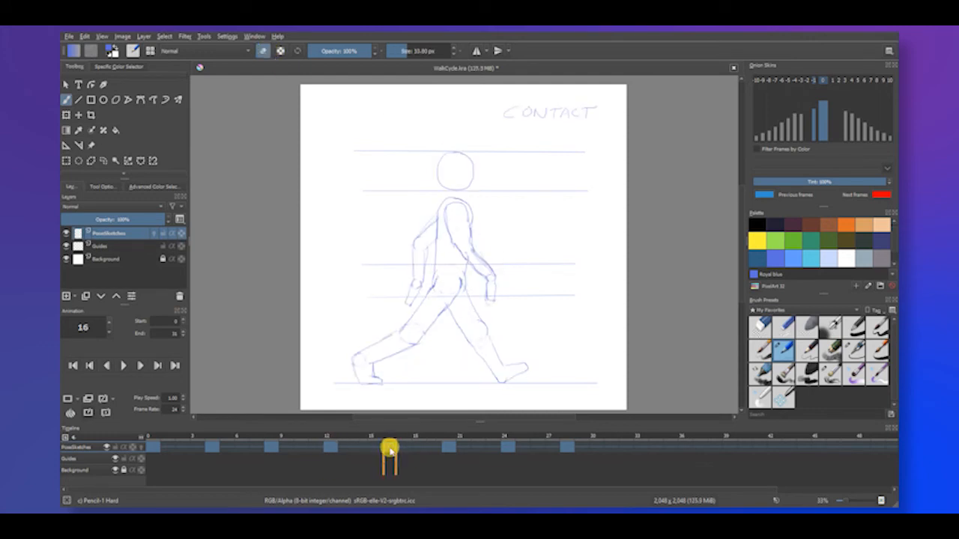
On frame 20, draw the rear thigh over the hip in front of the forward leg and erase the overlapping lines.
click(442, 448)
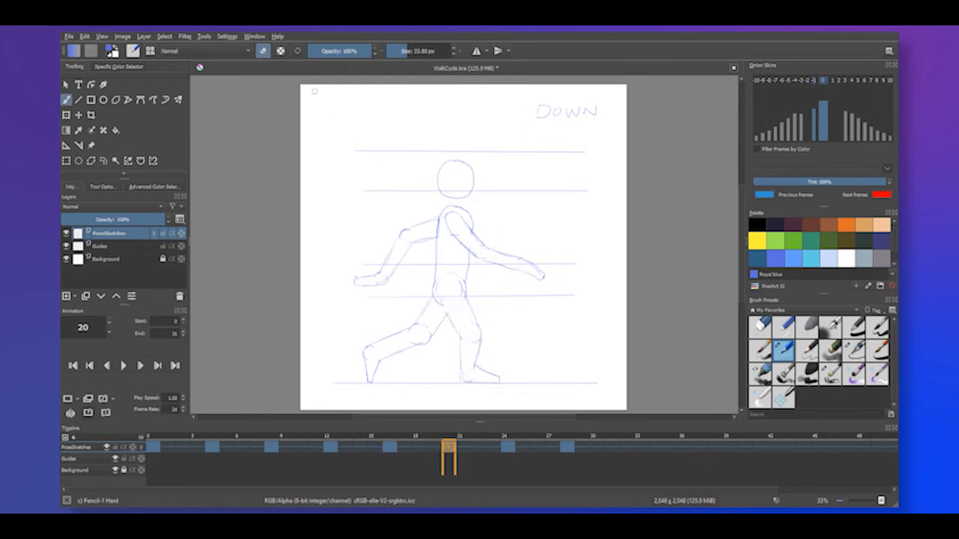
key(e)
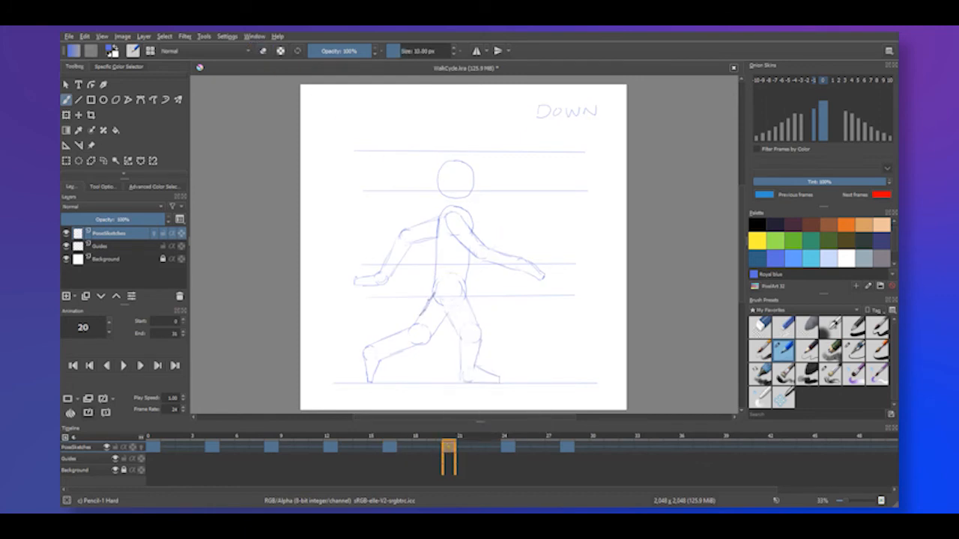
drag(449, 308, 434, 329)
drag(463, 290, 451, 308)
key(e)
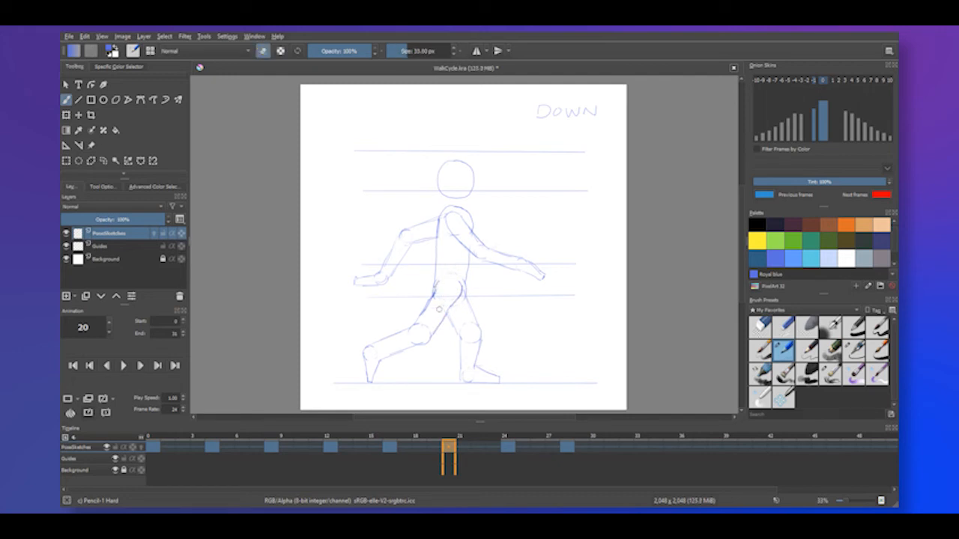
On frame 24, redraw the thighs so the bent leg passes in front of the standing leg, erasing the hidden lines.
click(507, 446)
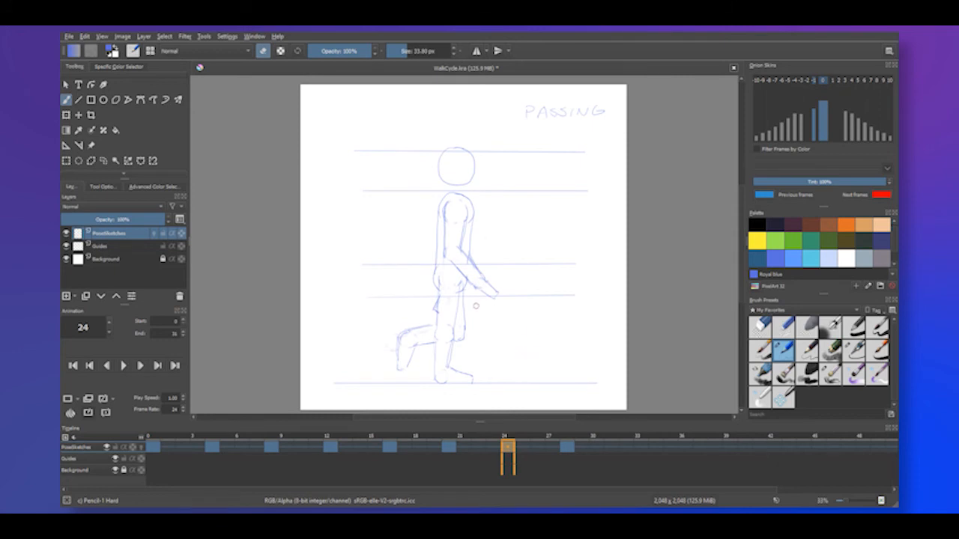
click(262, 50)
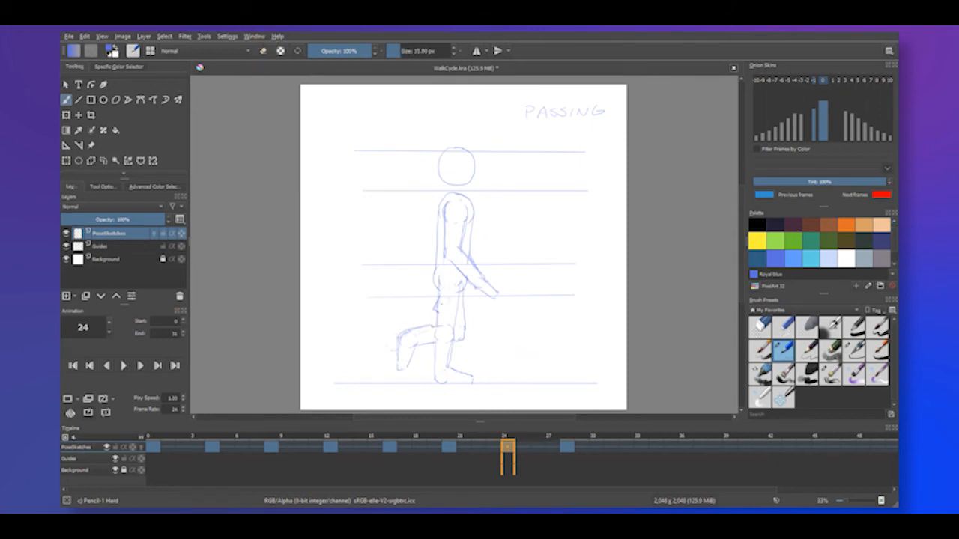
drag(439, 287, 440, 322)
click(262, 50)
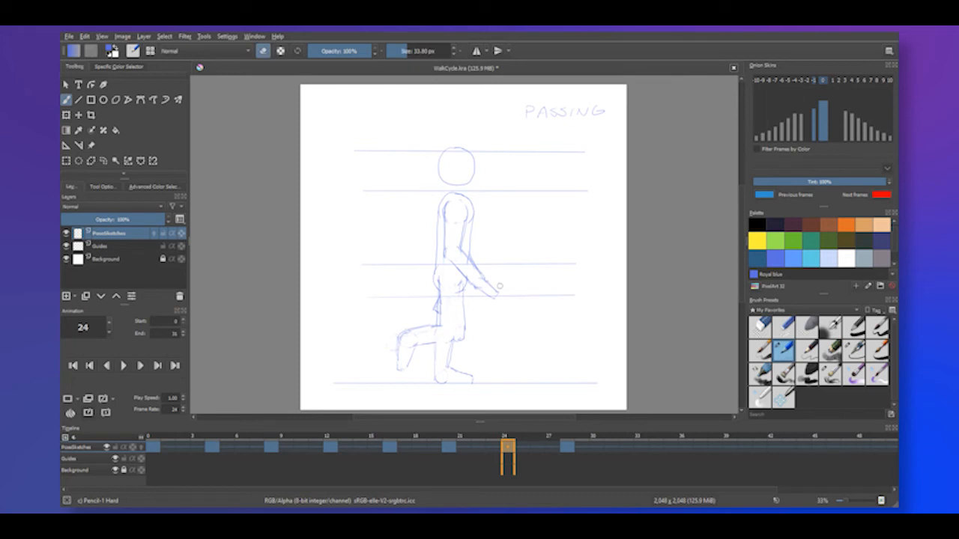
click(264, 48)
On frame 28, erase the rear leg's hip lines and redraw the forward thigh in front.
click(567, 447)
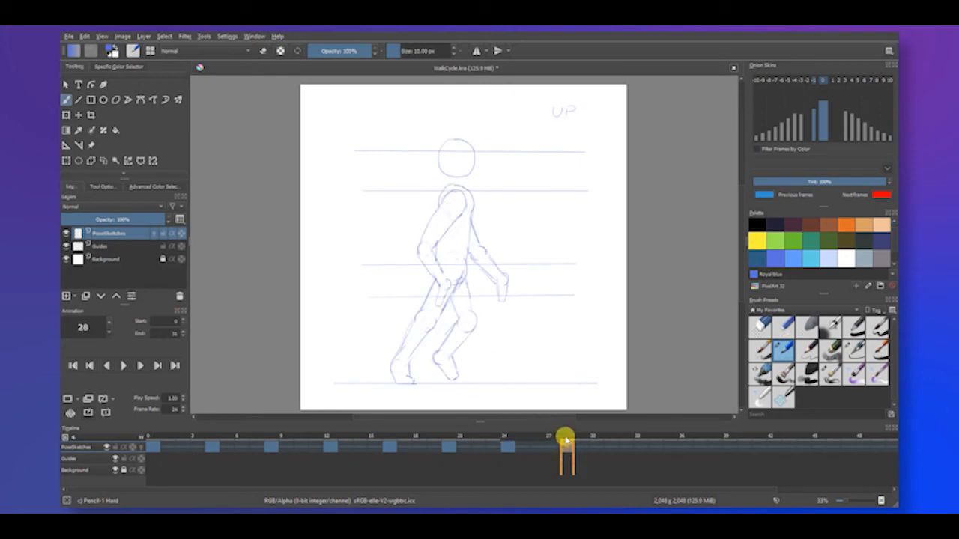
click(264, 50)
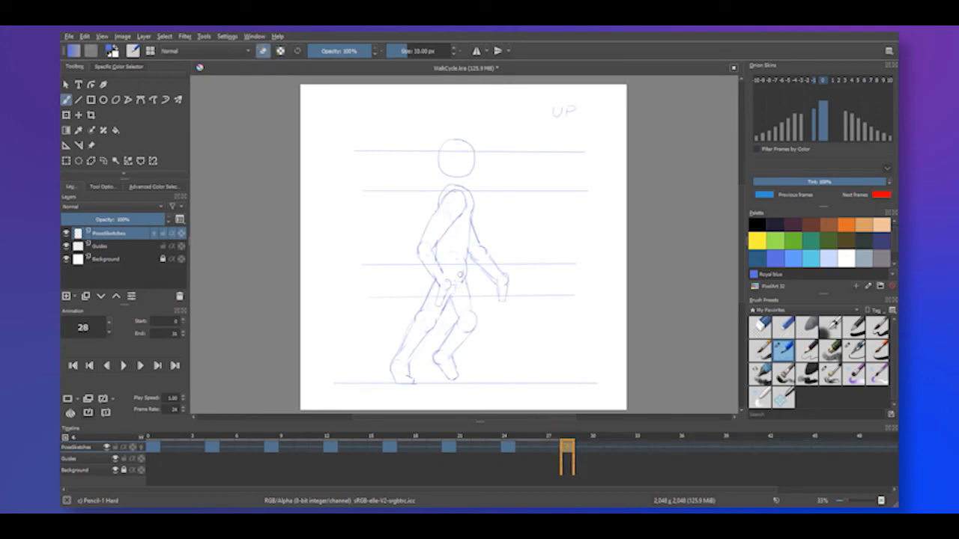
click(263, 50)
drag(468, 285, 475, 313)
Play back the full walk cycle, and review the pose keyframes at frames 4, 8 and 12.
click(122, 365)
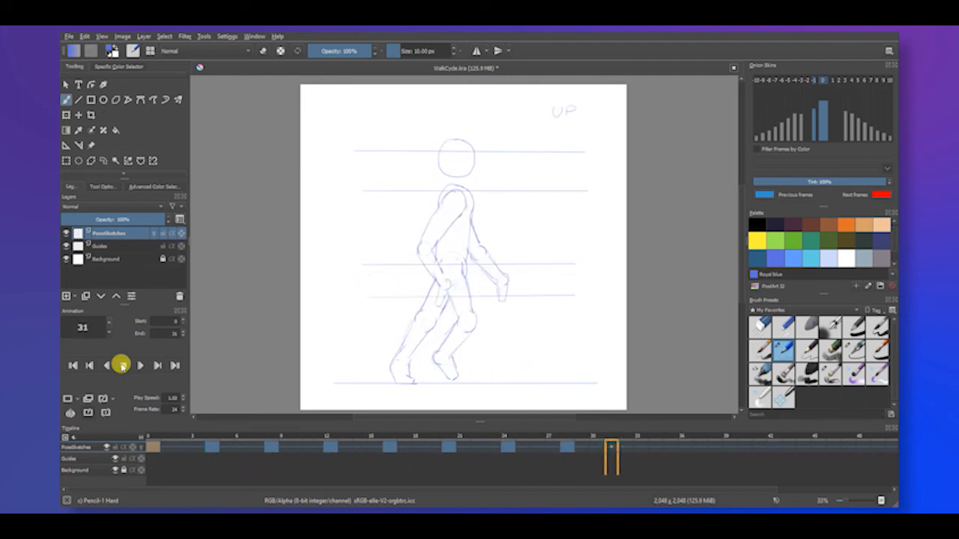
click(129, 366)
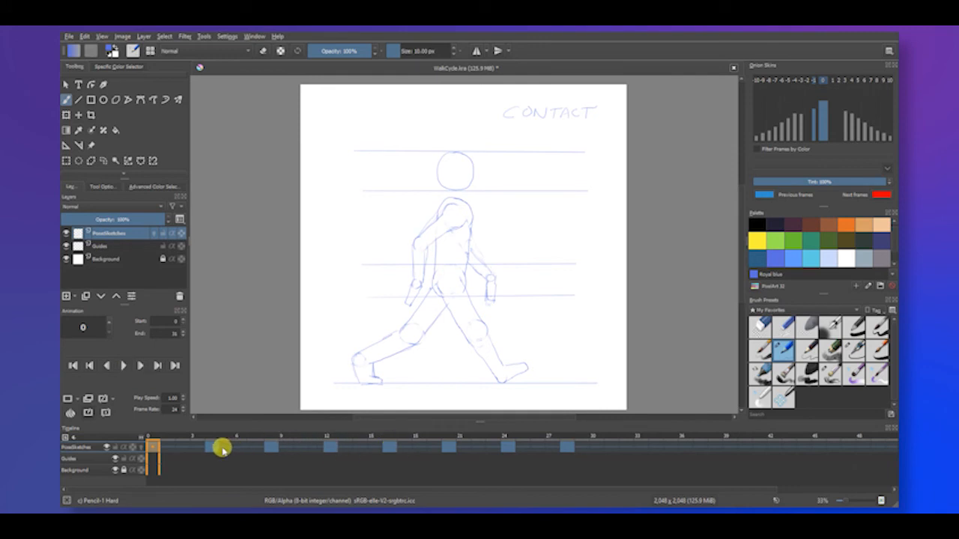
click(216, 450)
click(276, 452)
click(329, 453)
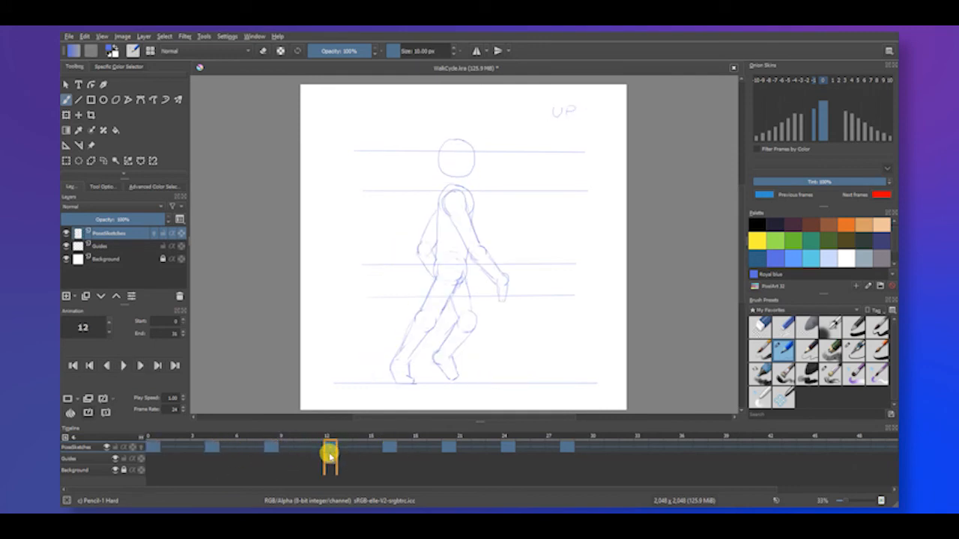
click(274, 451)
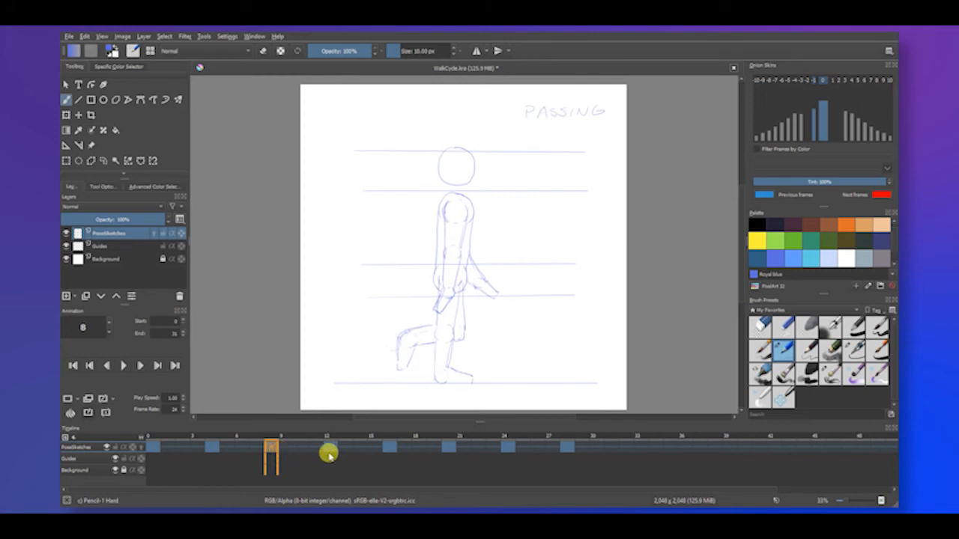
click(220, 453)
click(274, 453)
click(328, 451)
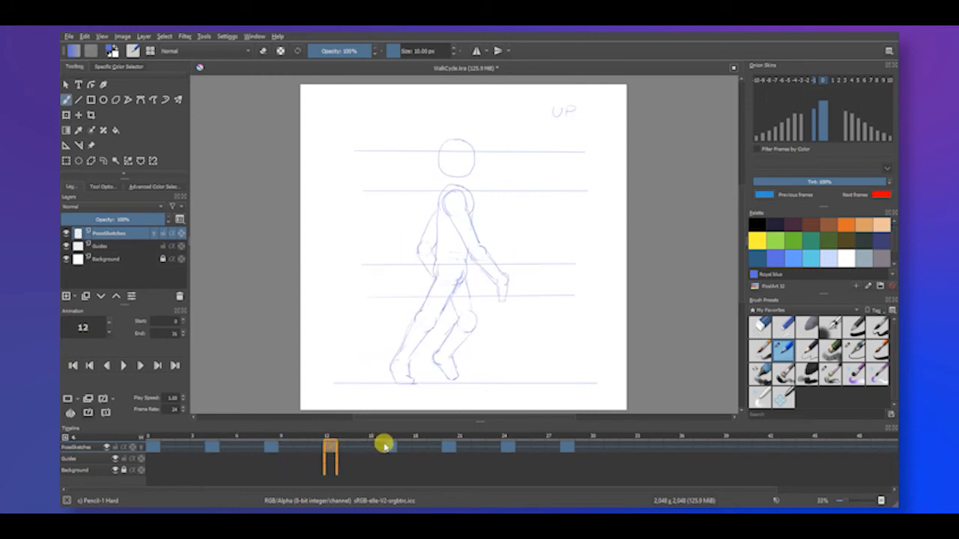
Compare the arm positions on the pose keyframes at frames 0, 12 and 16.
click(389, 448)
click(329, 451)
click(389, 447)
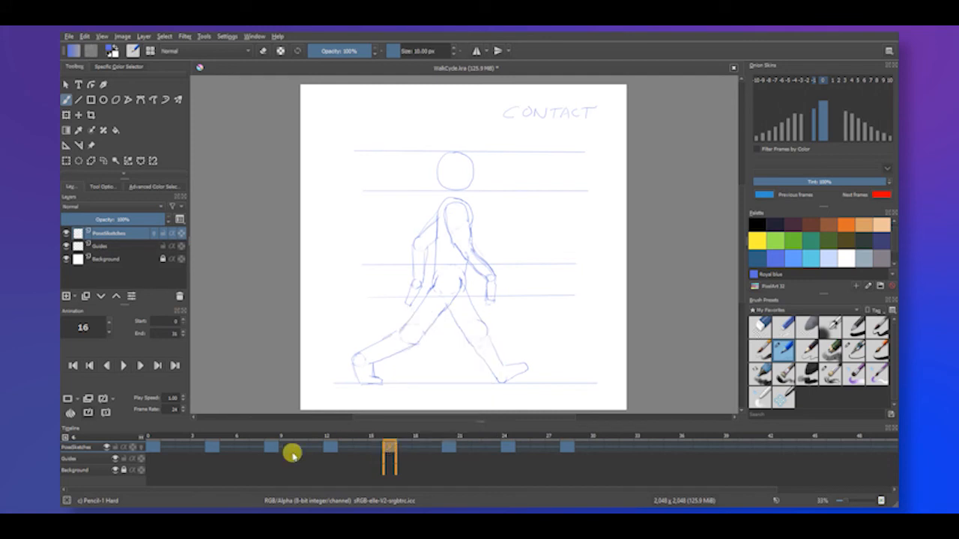
click(156, 447)
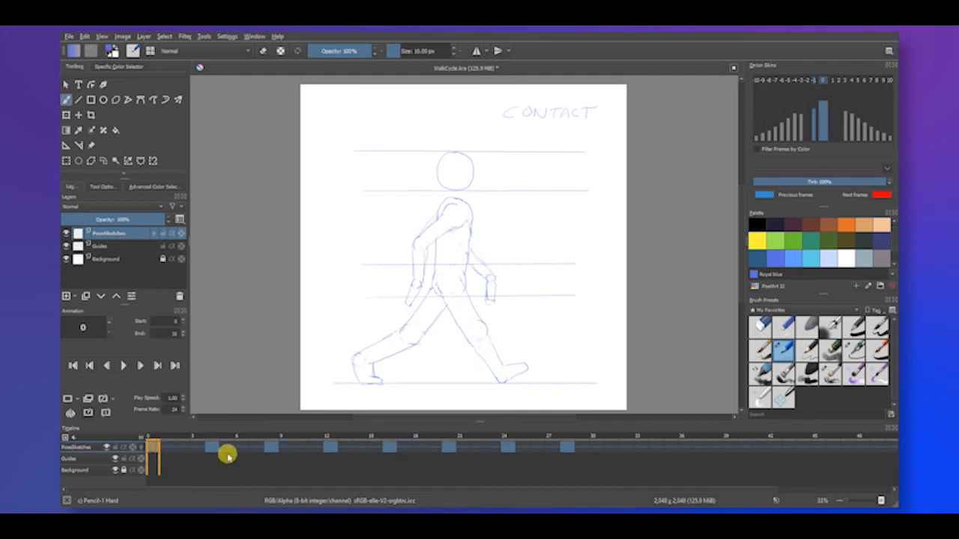
click(390, 446)
On frame 12, erase the forward arm and redraw it closer to the body, briefly showing onion skins of the previous and next frames.
click(335, 447)
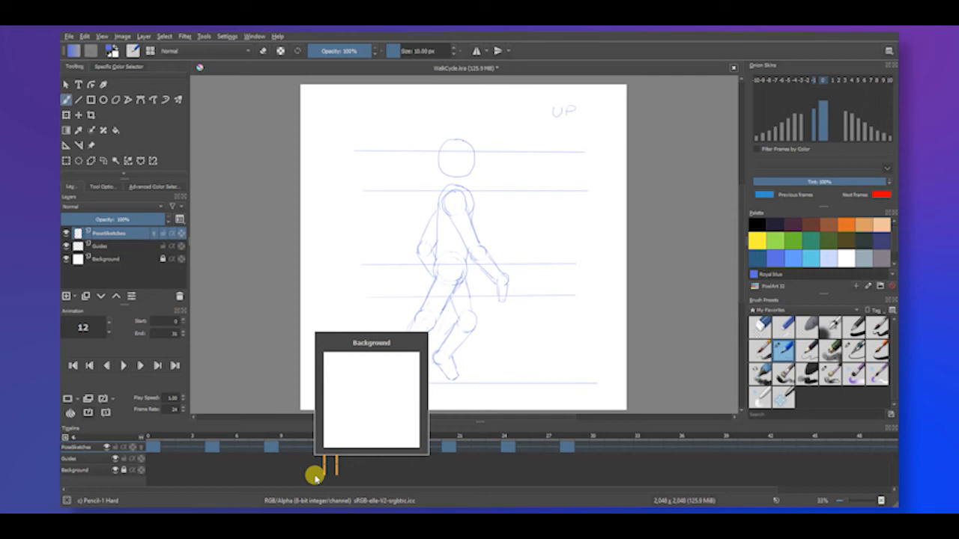
click(262, 50)
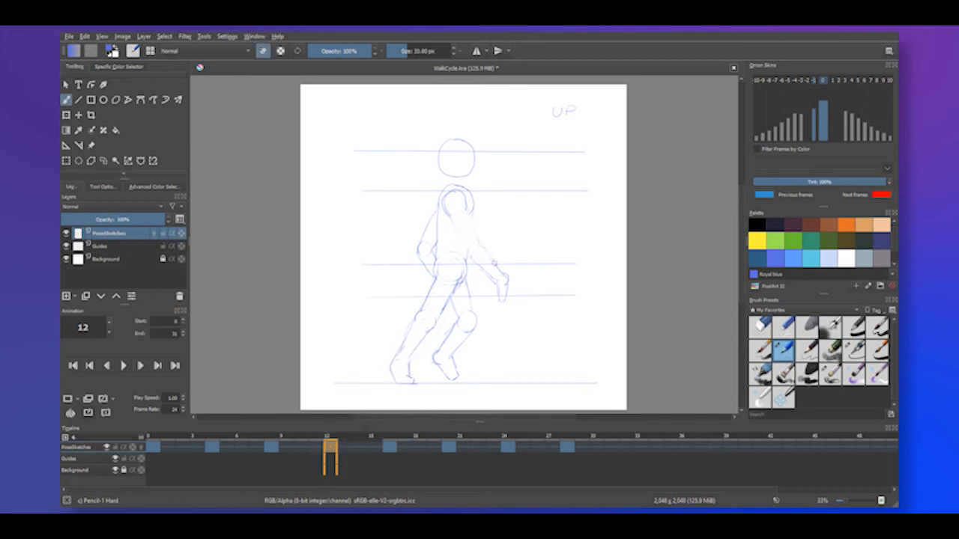
drag(505, 296, 473, 259)
click(141, 447)
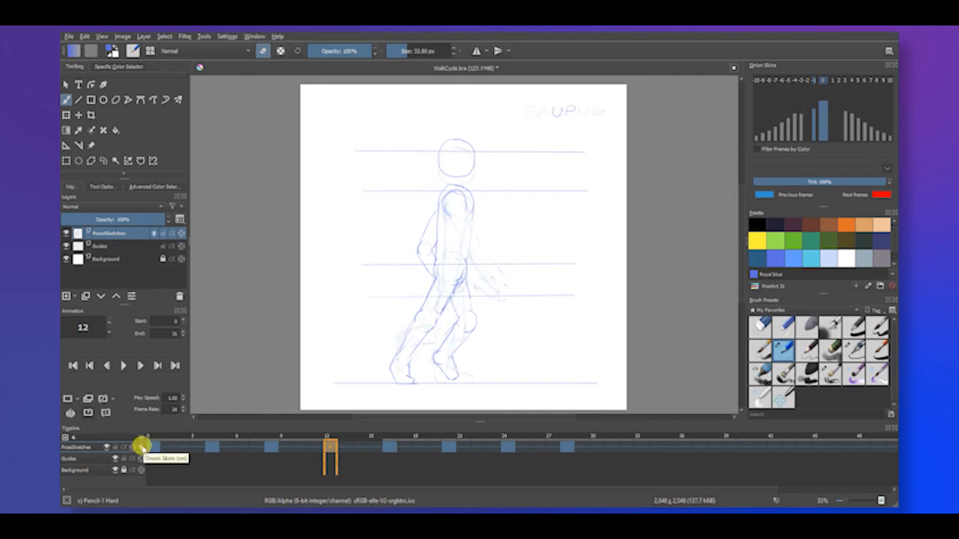
drag(834, 117, 835, 96)
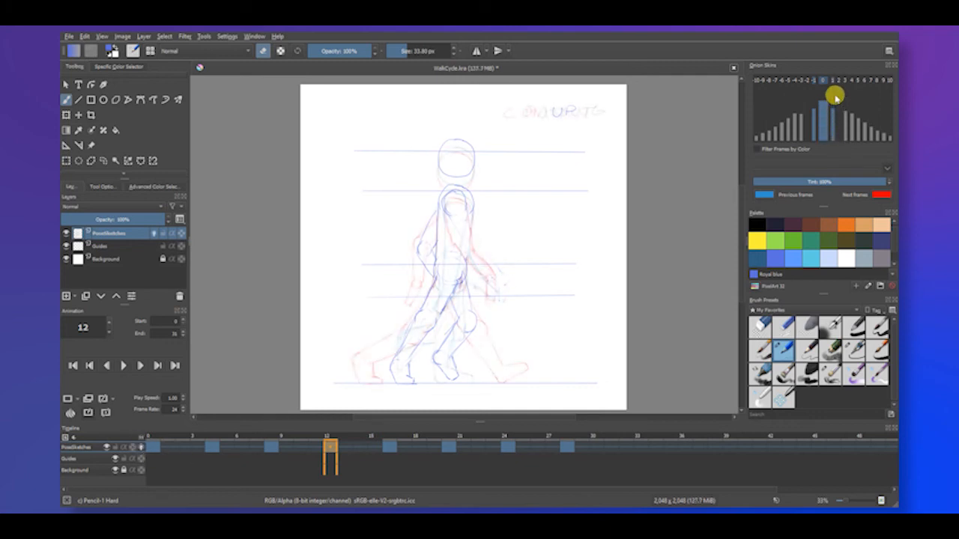
click(140, 447)
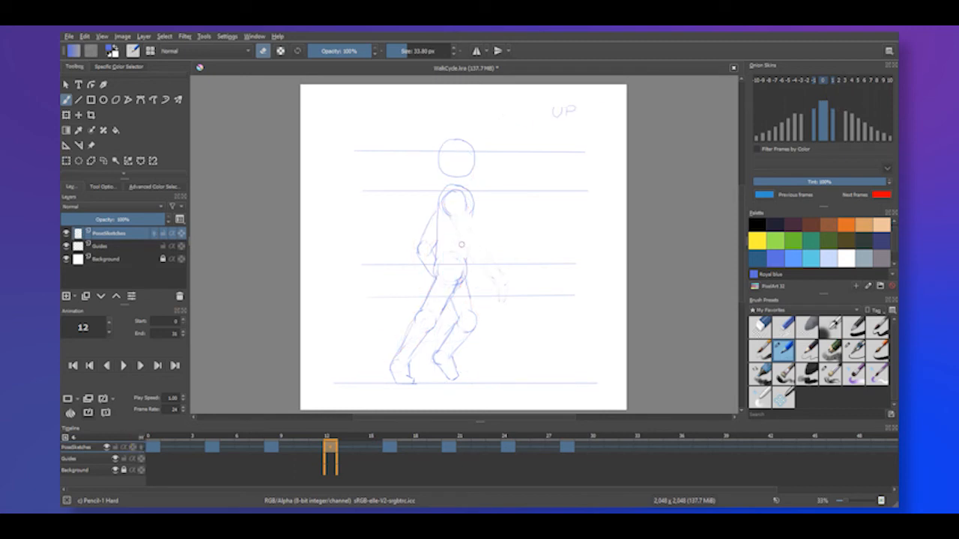
click(262, 50)
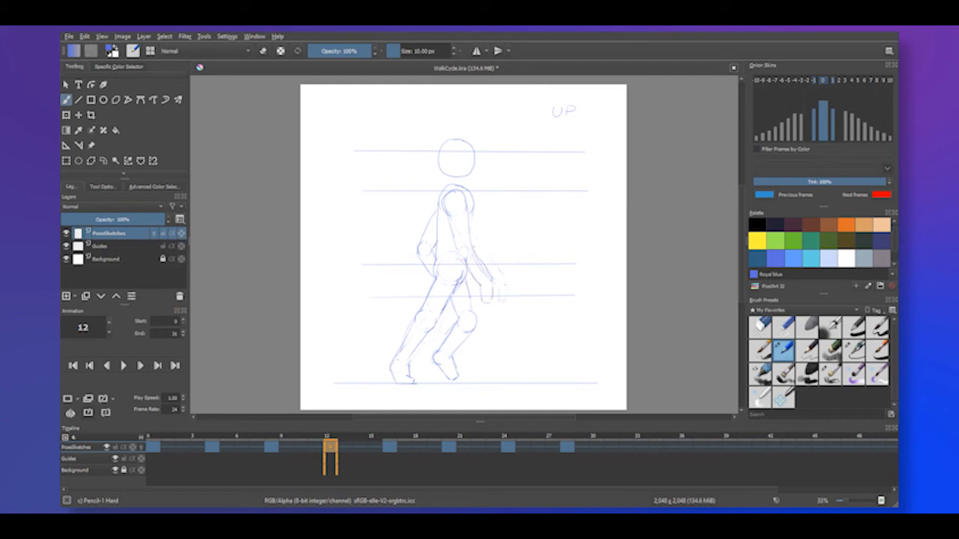
Flip between the keyframes at frames 12, 16 and 20 to check the arm swing from UP to DOWN.
click(389, 448)
click(333, 447)
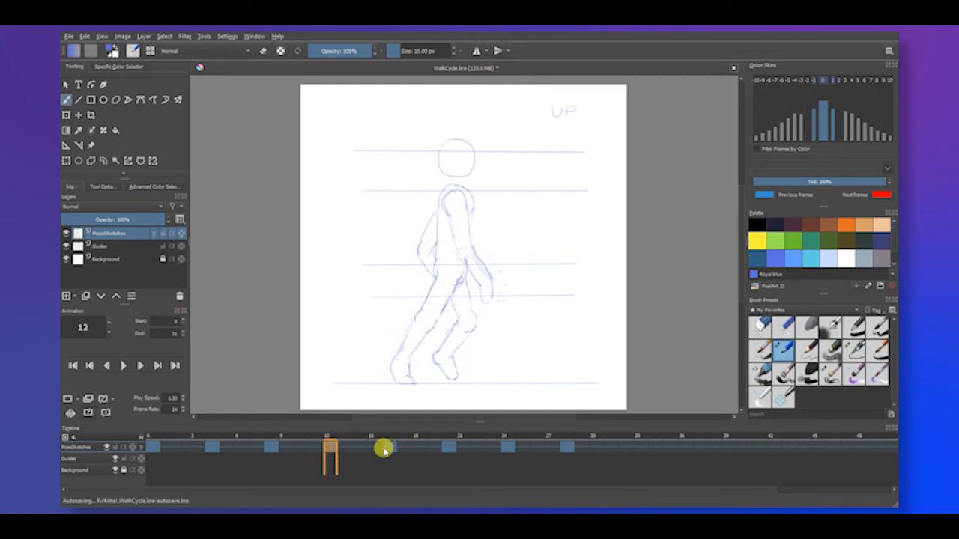
click(389, 447)
click(445, 448)
click(389, 447)
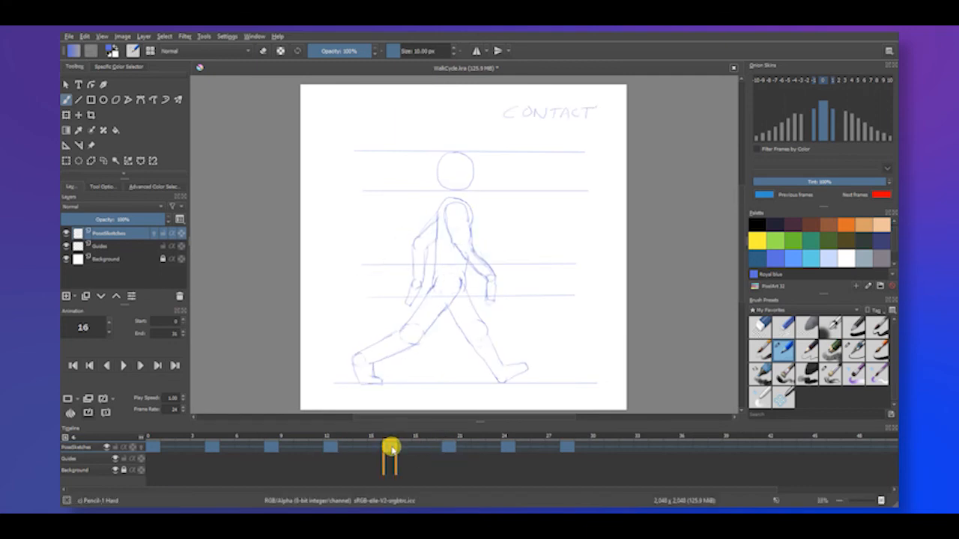
click(333, 447)
click(388, 448)
click(444, 448)
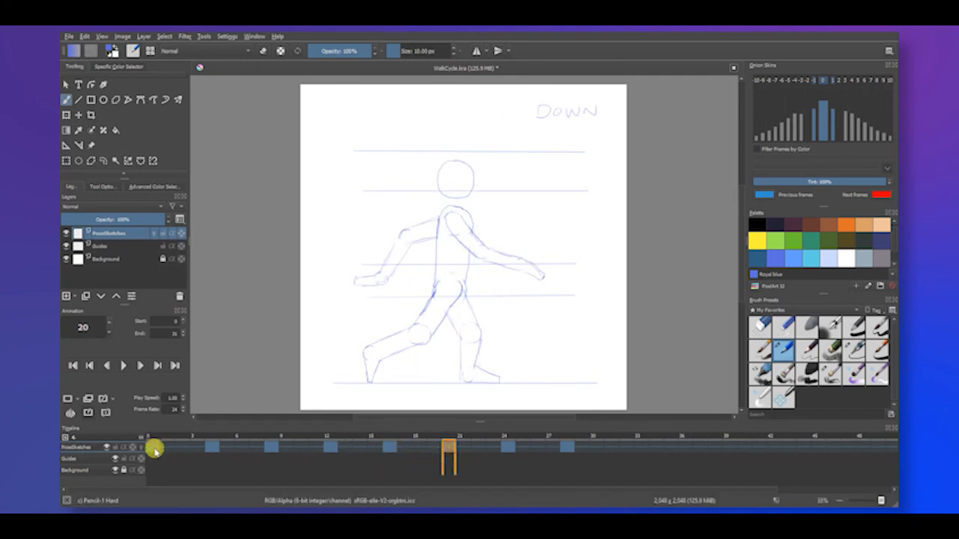
Compare the poses on frames 0 and 4, and play back the walk cycle.
click(152, 447)
click(212, 448)
click(153, 448)
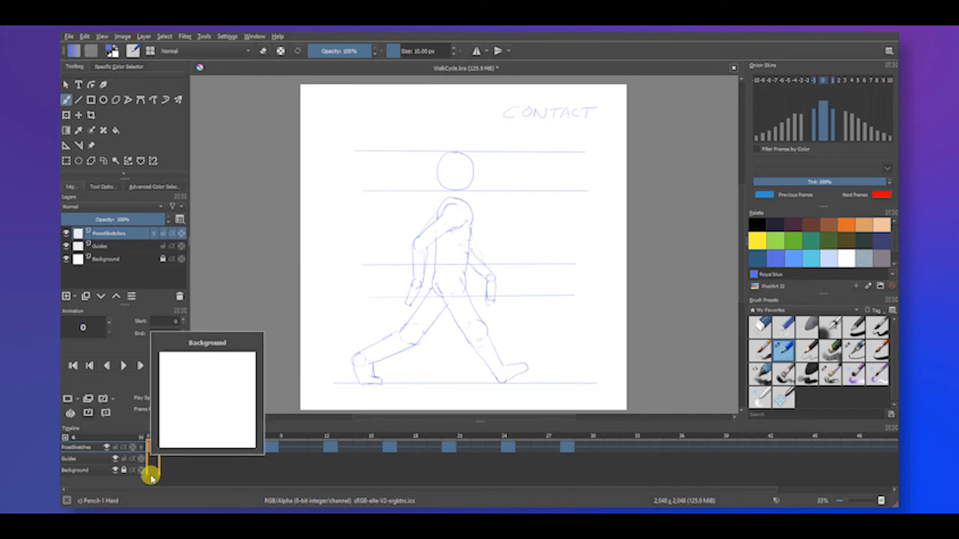
click(118, 365)
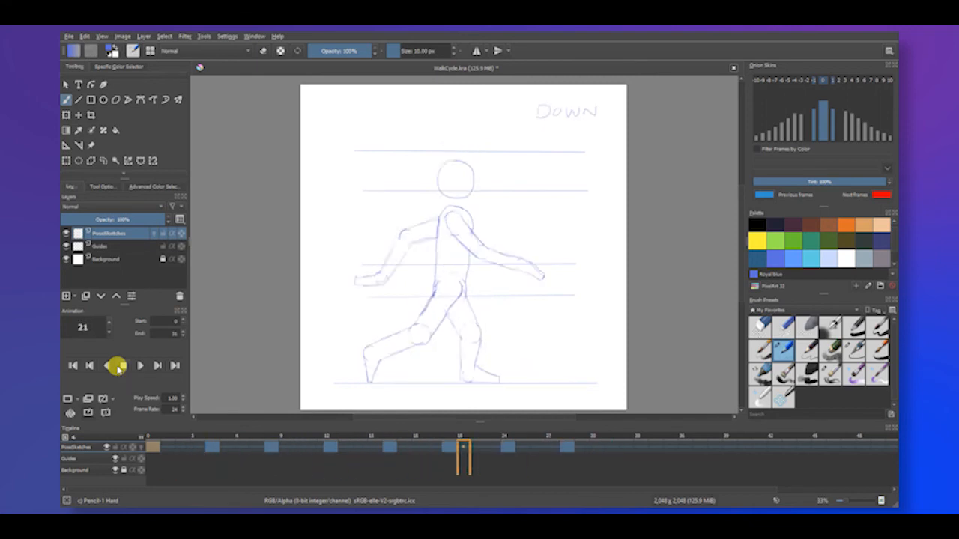
click(124, 366)
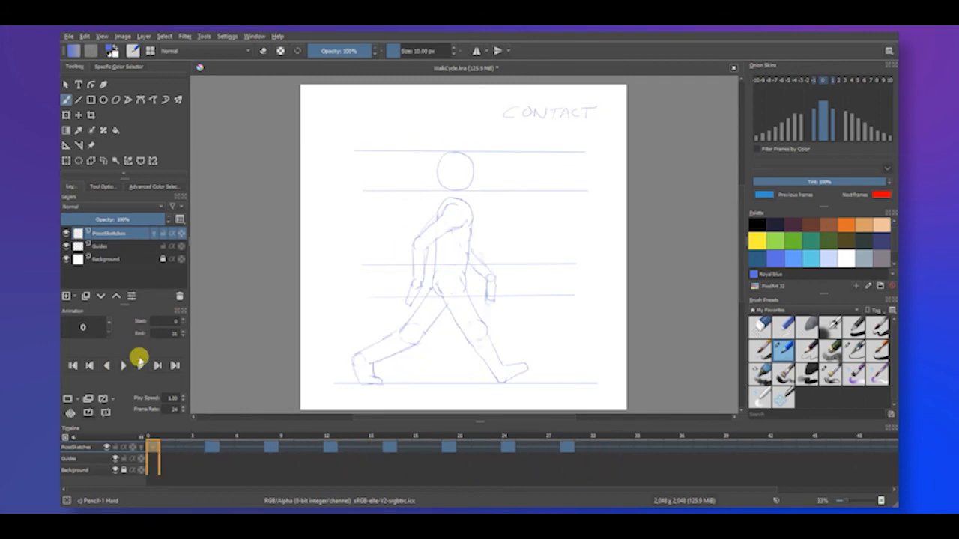
On frame 0, erase the forward forearm and hand, redraw them reaching farther ahead of the body, and clean up the joint circles.
click(210, 448)
click(155, 448)
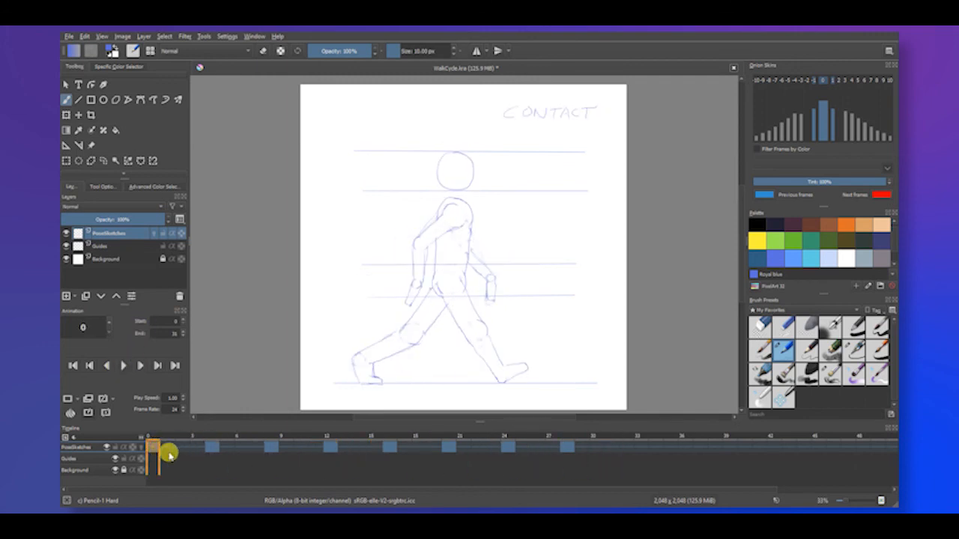
key(e)
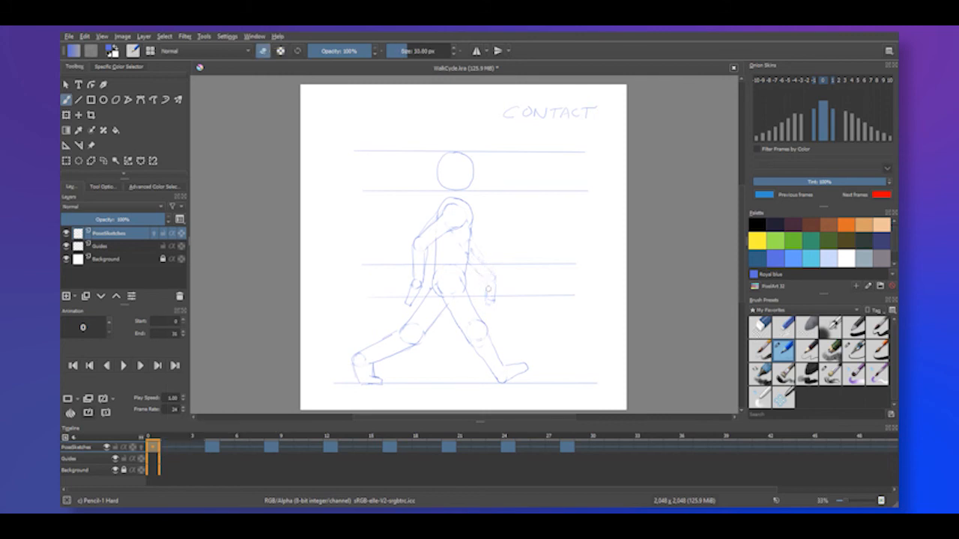
click(263, 51)
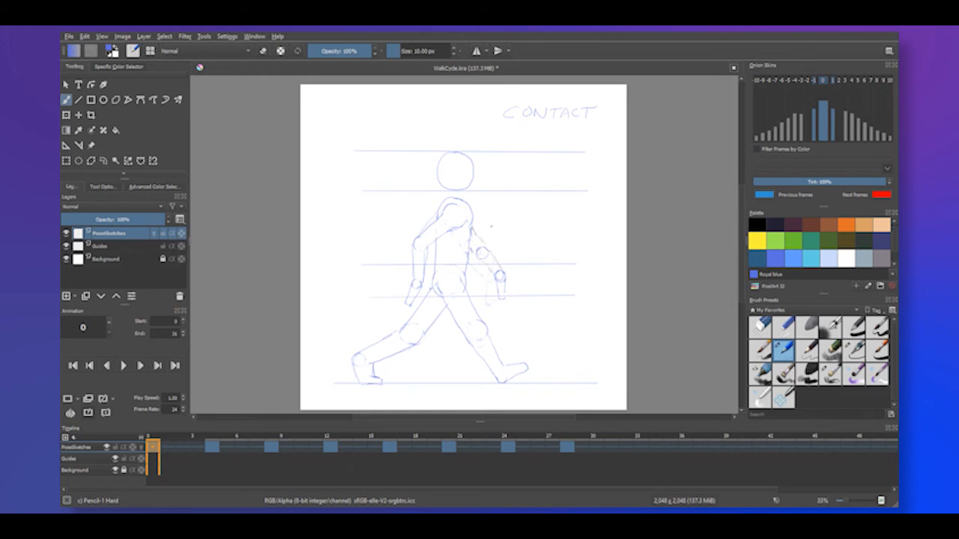
click(262, 50)
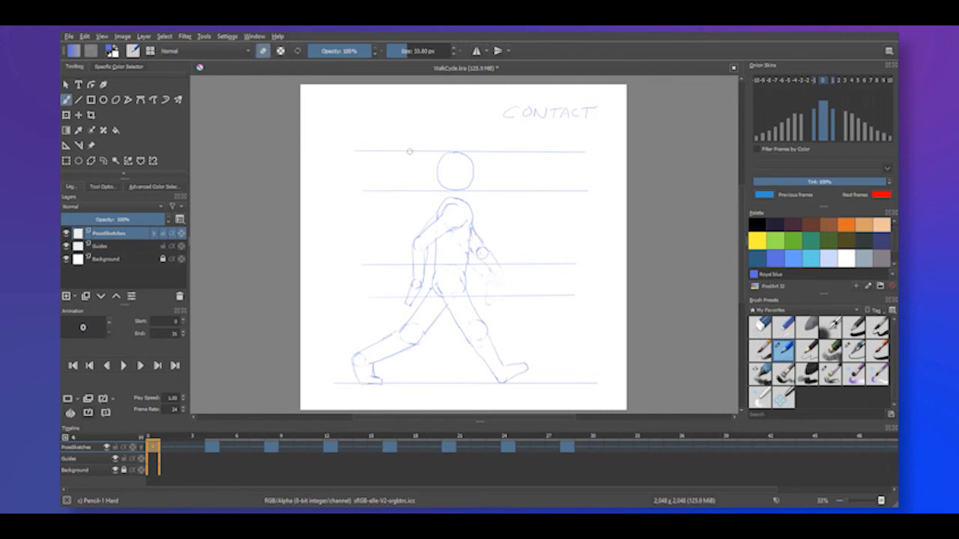
key(e)
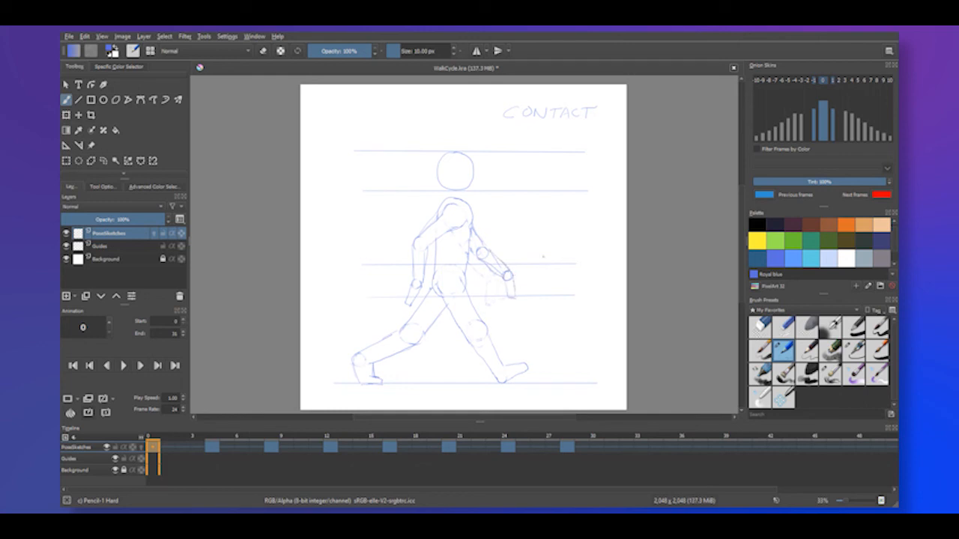
key(e)
Copy the CONTACT keyframe on frame 0 and paste it over the keyframe on frame 16.
right_click(153, 447)
key(Escape)
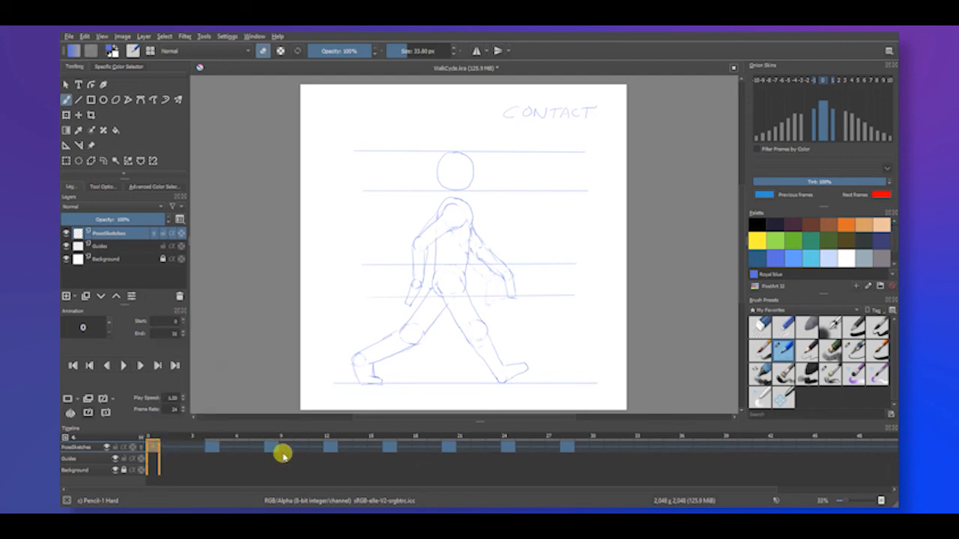
click(330, 447)
click(388, 448)
right_click(389, 448)
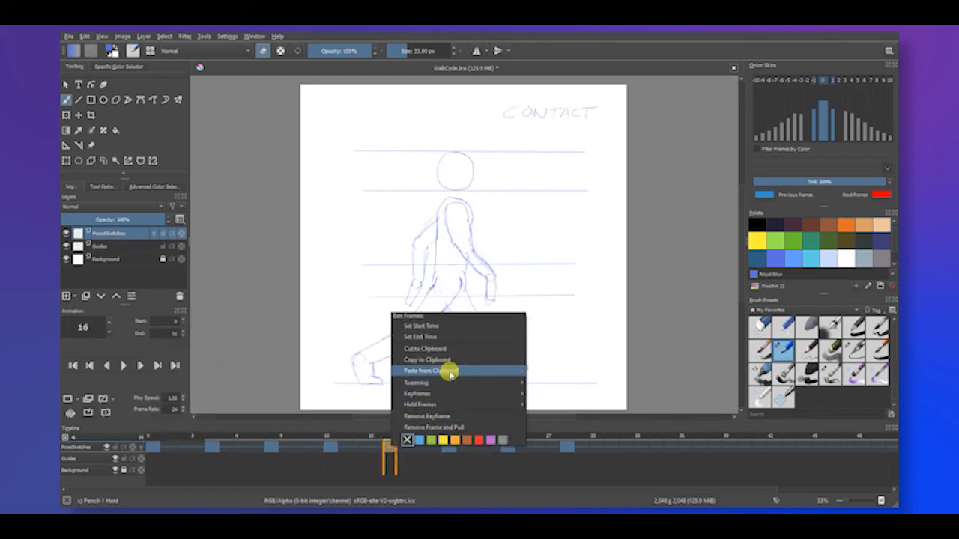
click(450, 372)
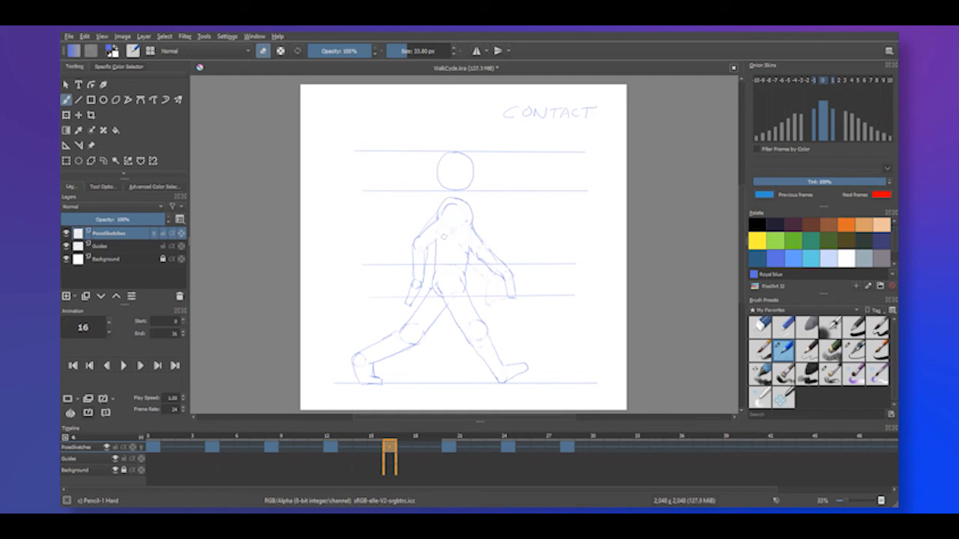
On frame 16, redraw the forward arm and rear thigh in front of the body, erase the hidden lines, and play back the cycle.
click(262, 50)
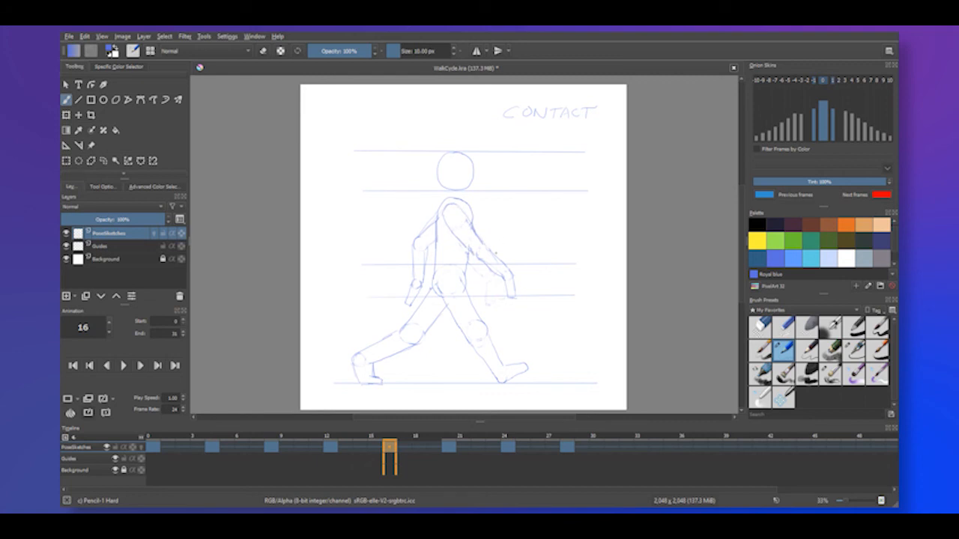
click(262, 50)
click(262, 51)
click(262, 51)
click(117, 365)
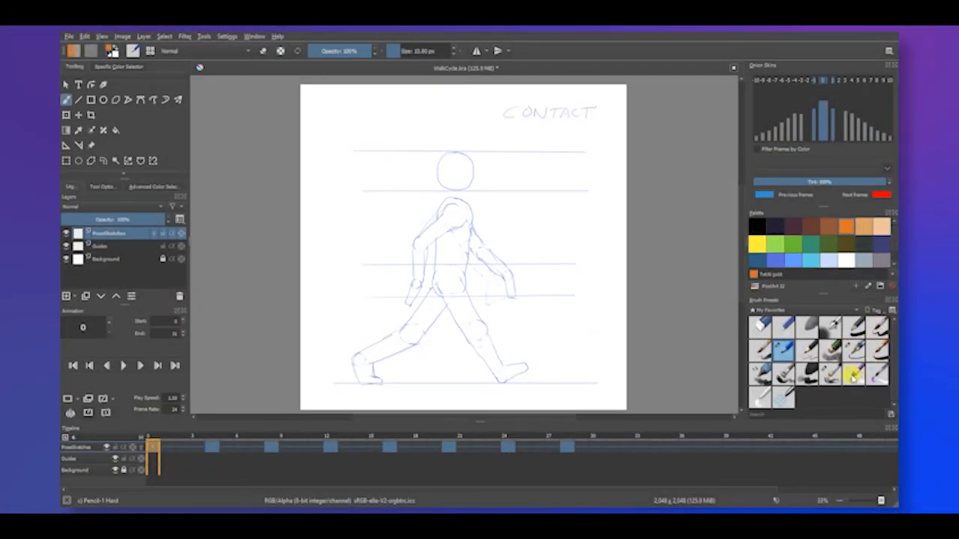
On frame 0, shade the rear leg and forward arm in Tahiti gold using the Dry Brushing preset at 70 px and 94% opacity.
click(829, 372)
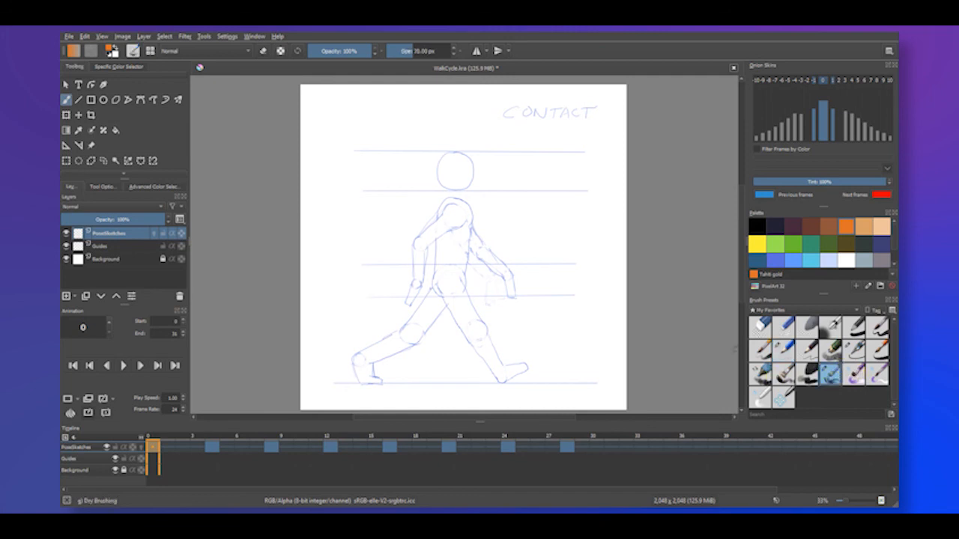
drag(406, 333, 433, 297)
key(ctrl+z)
drag(357, 50, 338, 51)
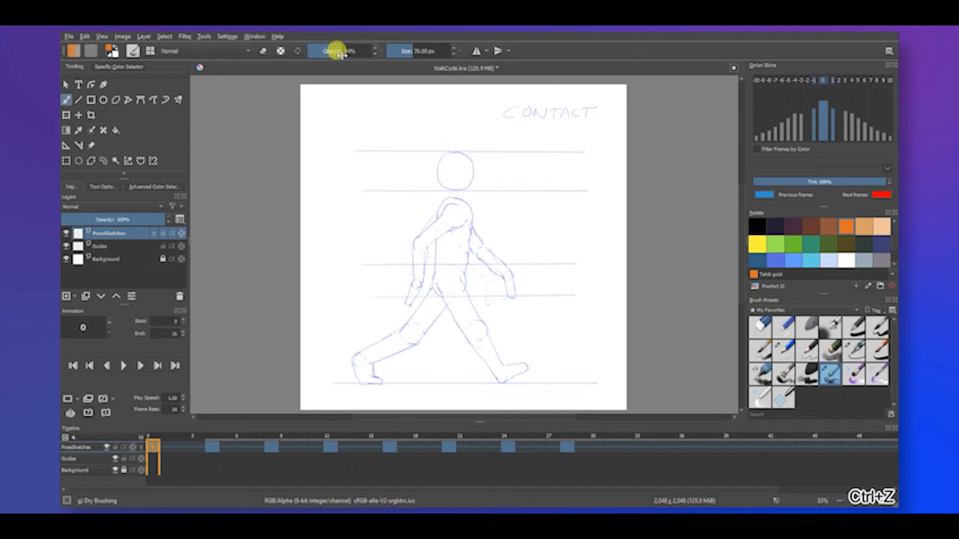
mouse_move(402, 339)
mouse_down()
mouse_move(429, 298)
mouse_move(431, 314)
mouse_move(433, 293)
mouse_move(409, 338)
mouse_move(359, 359)
mouse_move(418, 338)
mouse_move(358, 360)
mouse_move(374, 381)
mouse_up()
mouse_move(472, 236)
mouse_down()
mouse_move(512, 295)
mouse_move(477, 238)
mouse_up()
Shade the visible parts of the forward arm and bent rear leg orange on frames 4 and 8.
click(211, 447)
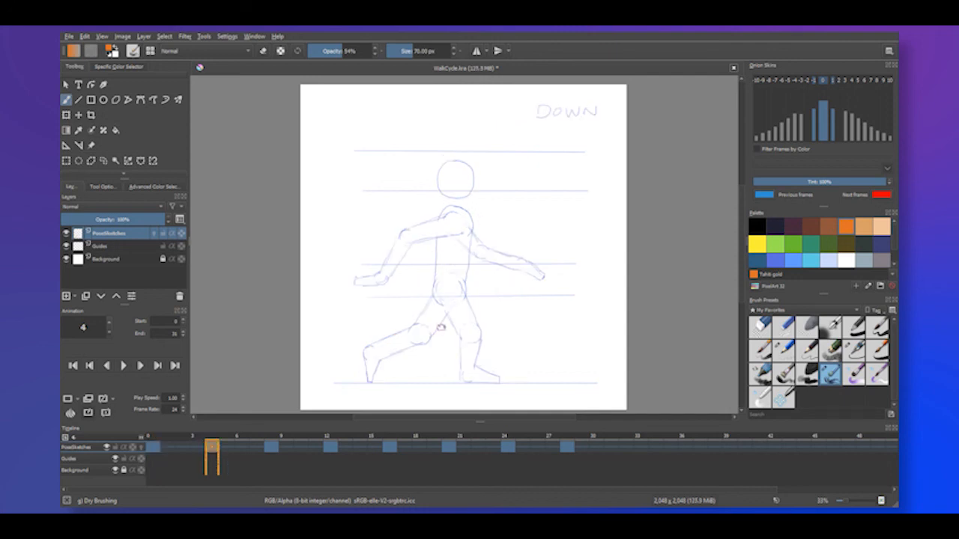
mouse_move(479, 239)
mouse_down()
mouse_move(504, 260)
mouse_move(486, 255)
mouse_move(540, 275)
mouse_move(474, 240)
mouse_up()
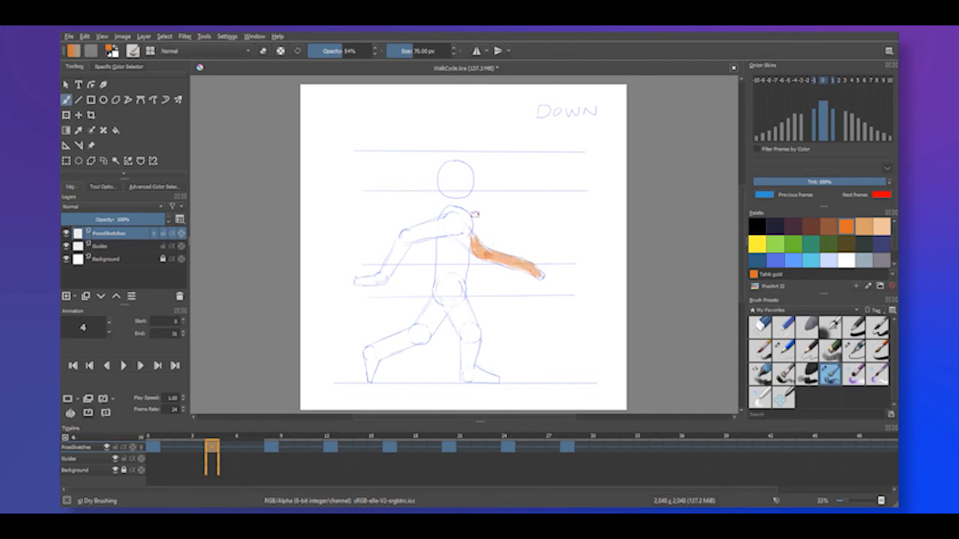
mouse_move(426, 308)
mouse_down()
mouse_move(421, 322)
mouse_move(436, 303)
mouse_move(439, 312)
mouse_move(431, 328)
mouse_move(370, 351)
mouse_move(423, 336)
mouse_move(367, 373)
mouse_move(434, 315)
mouse_move(401, 358)
mouse_move(429, 331)
mouse_move(421, 338)
mouse_move(459, 325)
mouse_move(461, 298)
mouse_move(459, 337)
mouse_up()
click(271, 447)
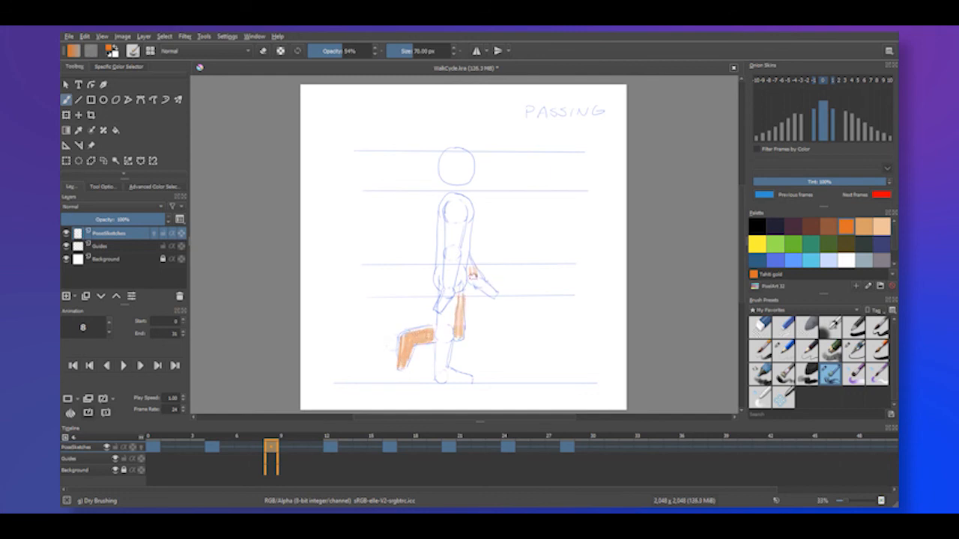
mouse_move(472, 275)
mouse_down()
mouse_move(480, 283)
mouse_move(474, 275)
mouse_up()
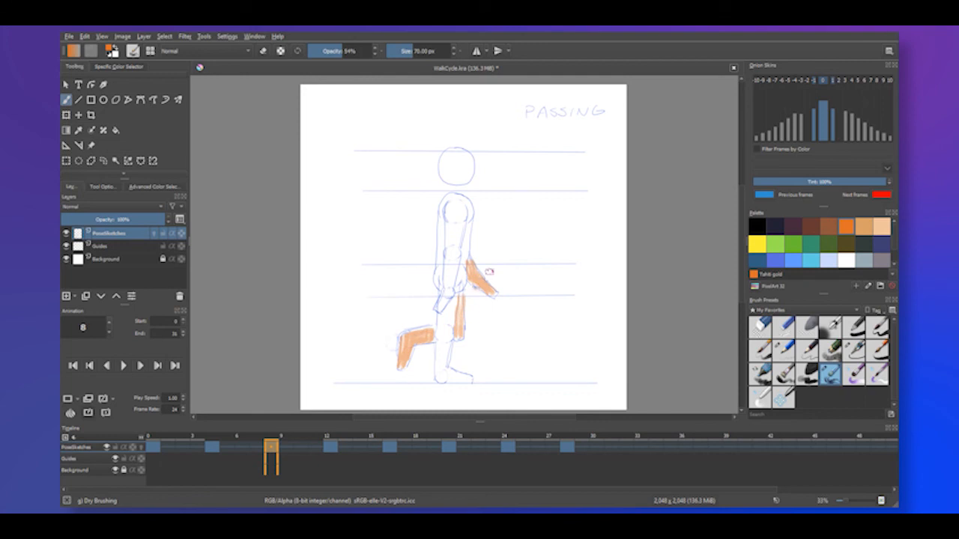
On frame 12, shade the rear arm and the bent forward leg orange, checking the shaded limbs on frame 8.
click(330, 447)
mouse_move(432, 248)
mouse_down()
mouse_move(424, 238)
mouse_move(429, 262)
mouse_up()
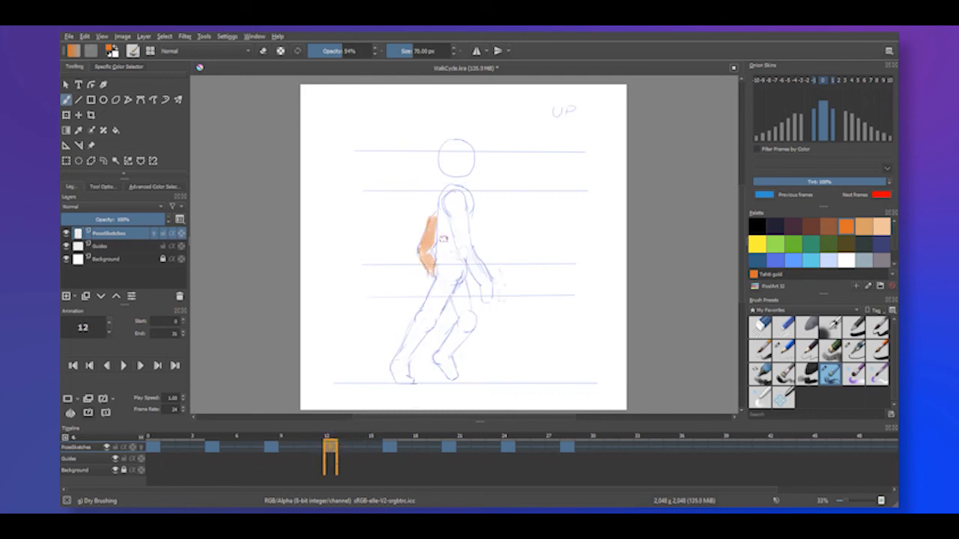
click(275, 451)
click(329, 446)
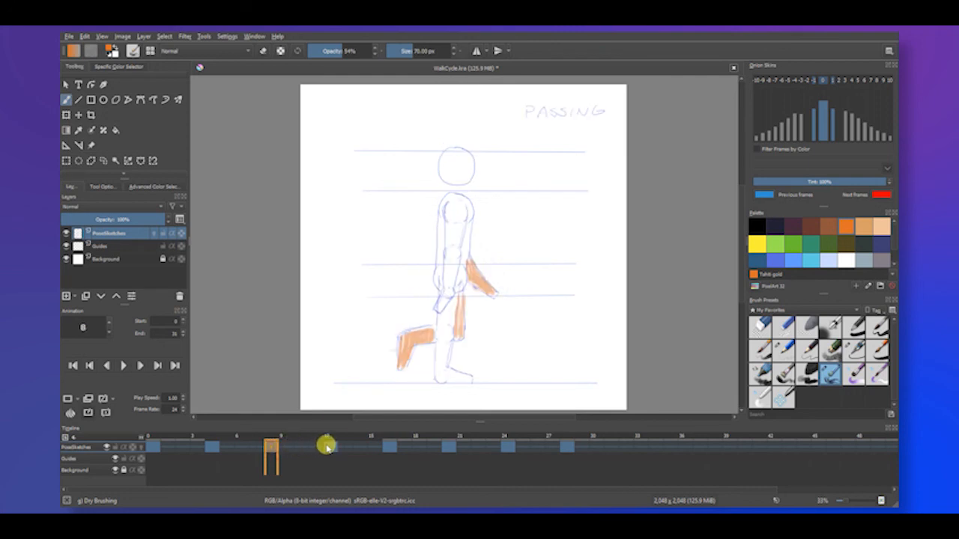
mouse_move(457, 298)
mouse_down()
mouse_move(460, 315)
mouse_move(465, 296)
mouse_move(463, 324)
mouse_up()
mouse_move(440, 356)
mouse_down()
mouse_move(469, 319)
mouse_move(438, 358)
mouse_move(451, 376)
mouse_move(466, 326)
mouse_move(411, 444)
mouse_move(395, 449)
mouse_move(463, 302)
mouse_up()
Shade the rear arm and forward leg orange on frames 16 and 20, and the standing leg on frame 24.
click(390, 447)
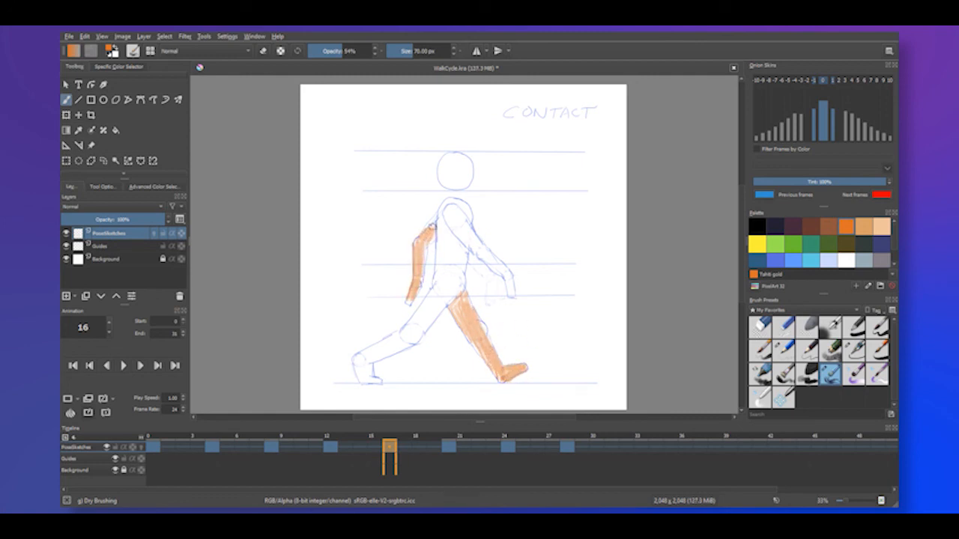
key(.)
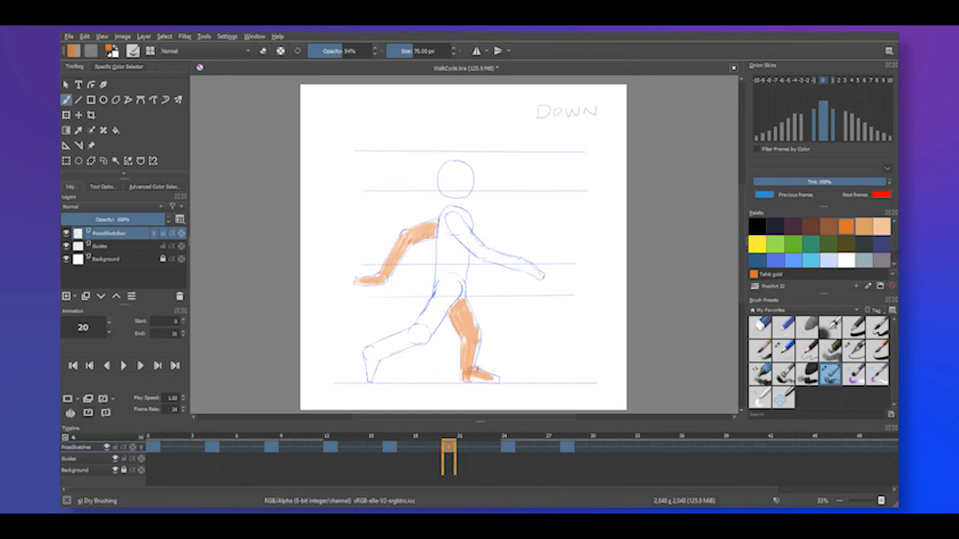
click(519, 442)
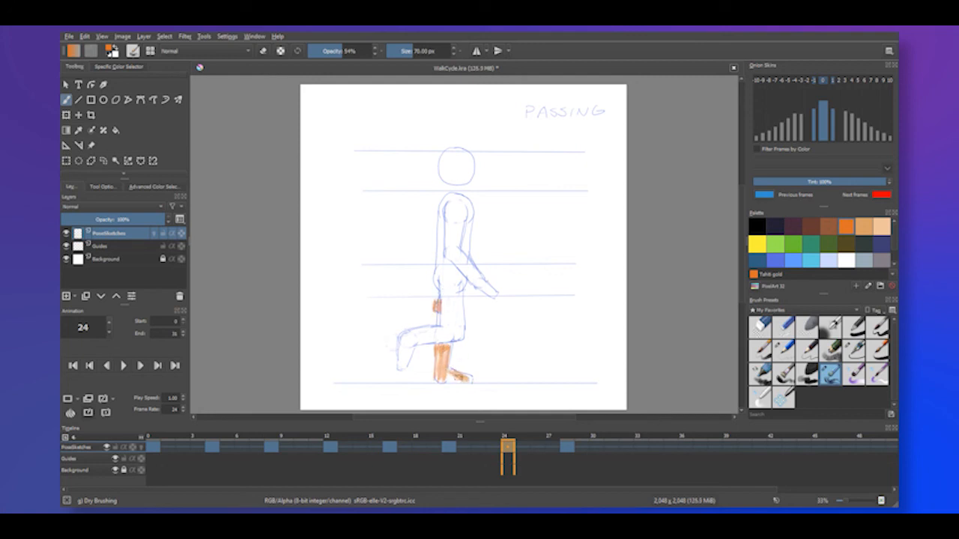
On frame 28, shade the rear leg and forward arm orange, and play back the walk cycle.
click(569, 447)
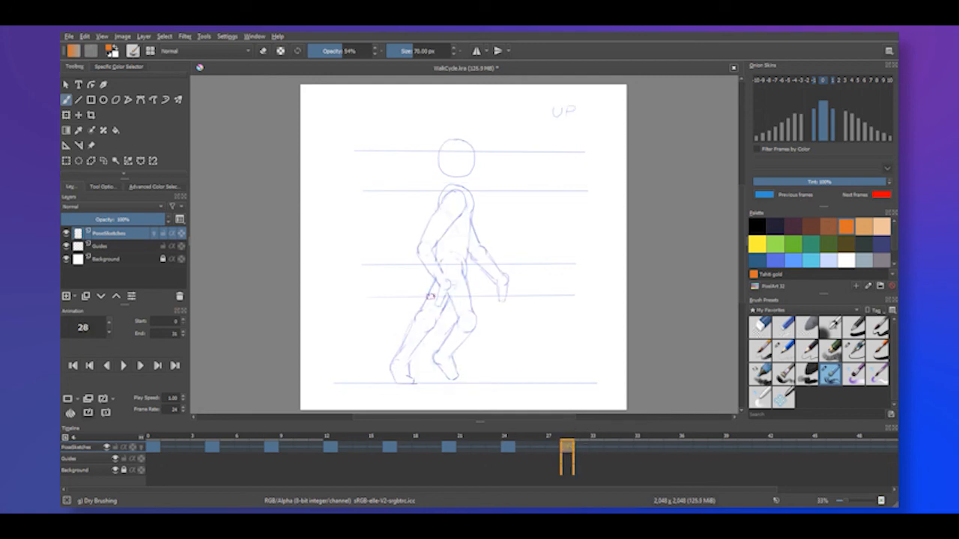
drag(430, 297, 435, 286)
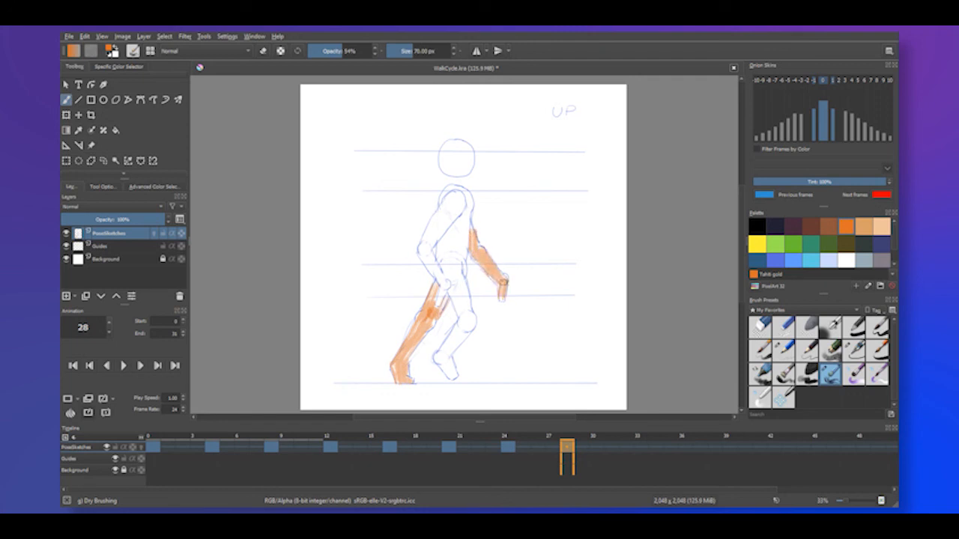
click(124, 365)
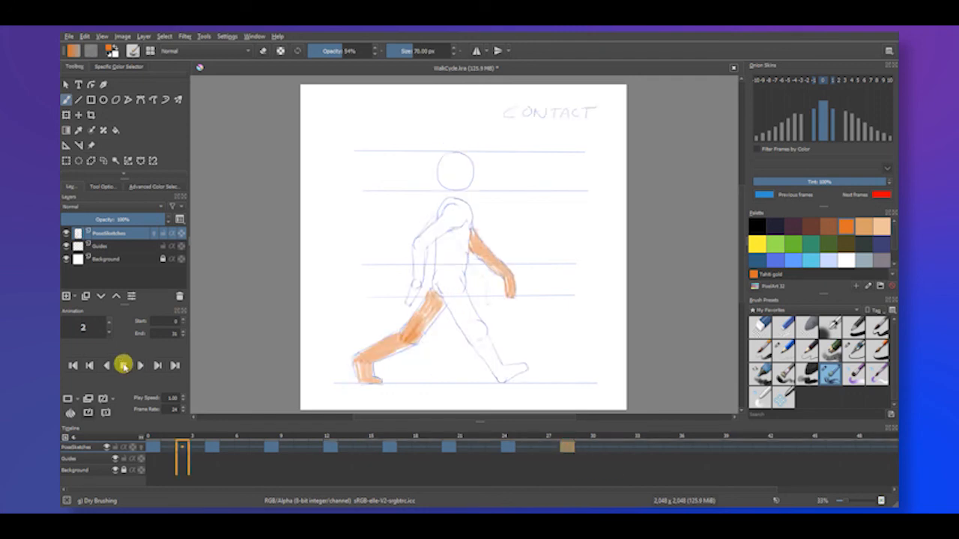